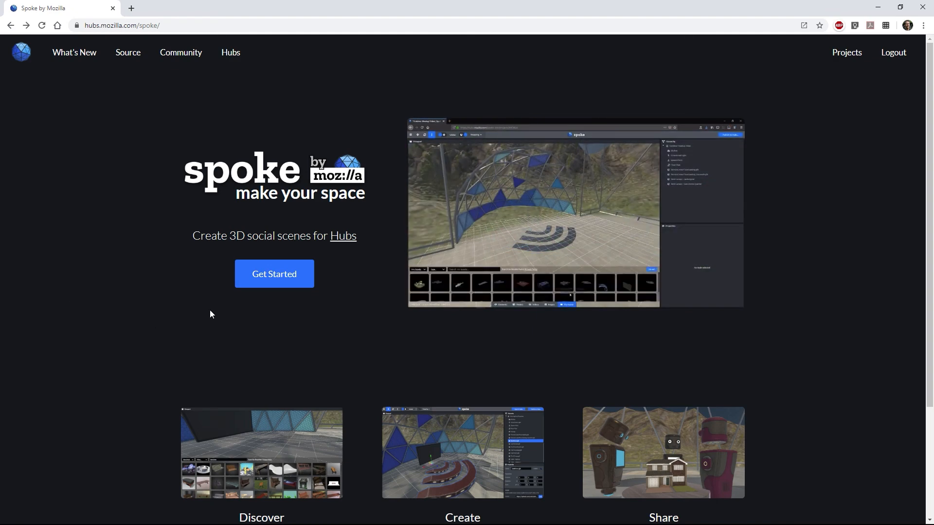
Create a new empty Spoke project, delete the Terrain_Crater1 terrain, and add a Model element.
left_click(265, 276)
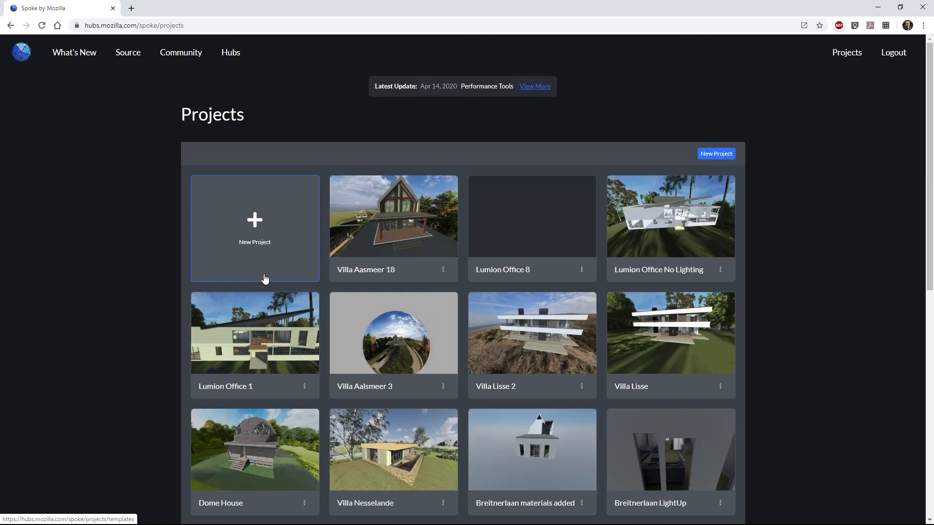
left_click(256, 222)
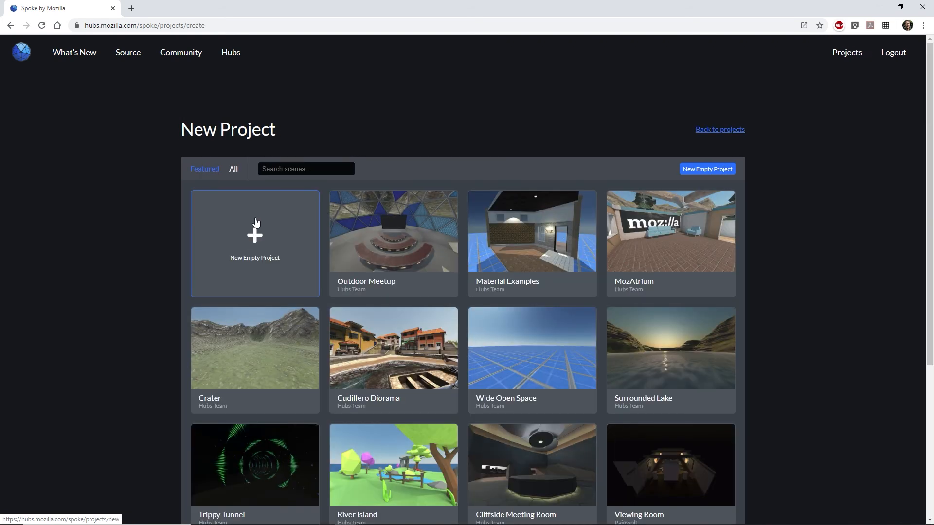
left_click(254, 236)
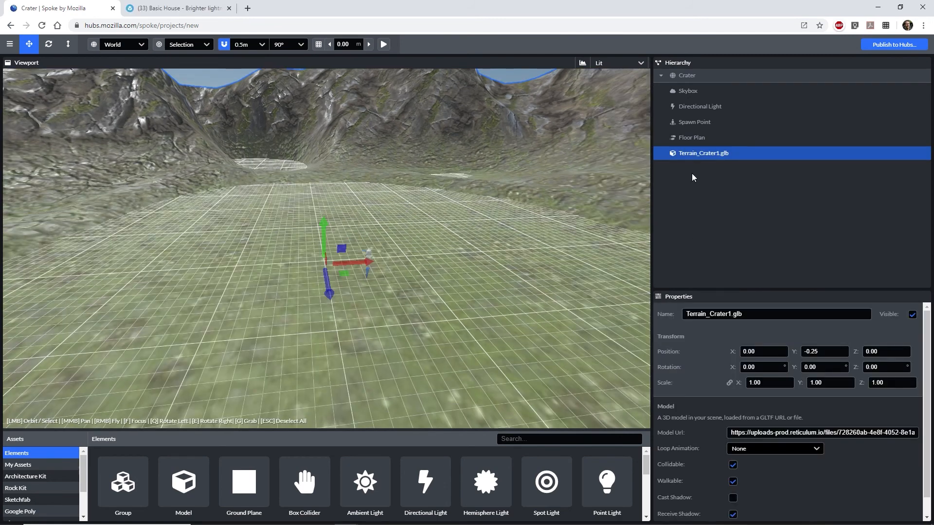
key("Delete")
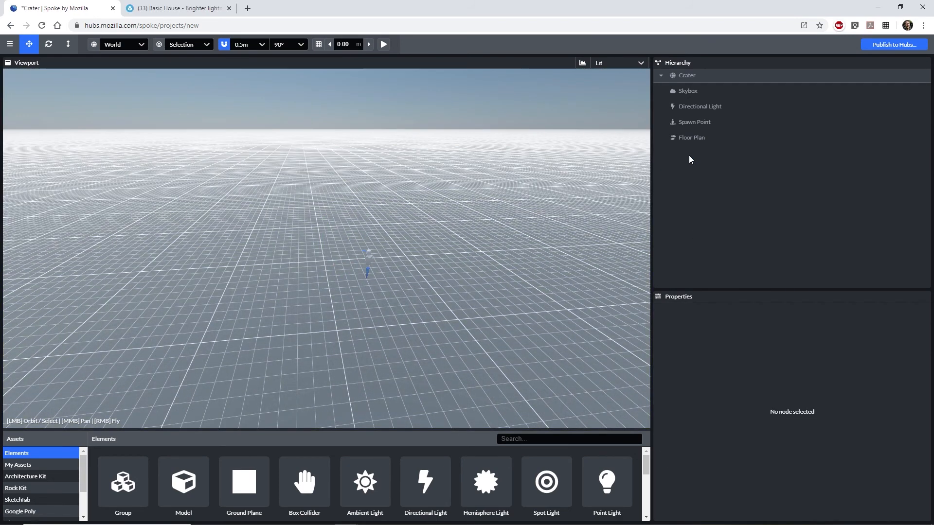
left_click(184, 486)
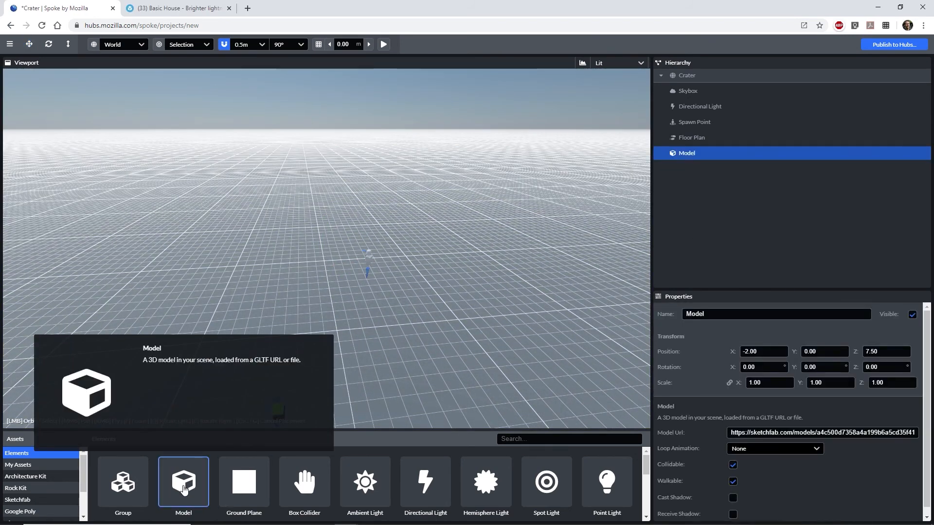
Place the Model element in the scene and paste a copied URL as its Model Url.
left_click(347, 273)
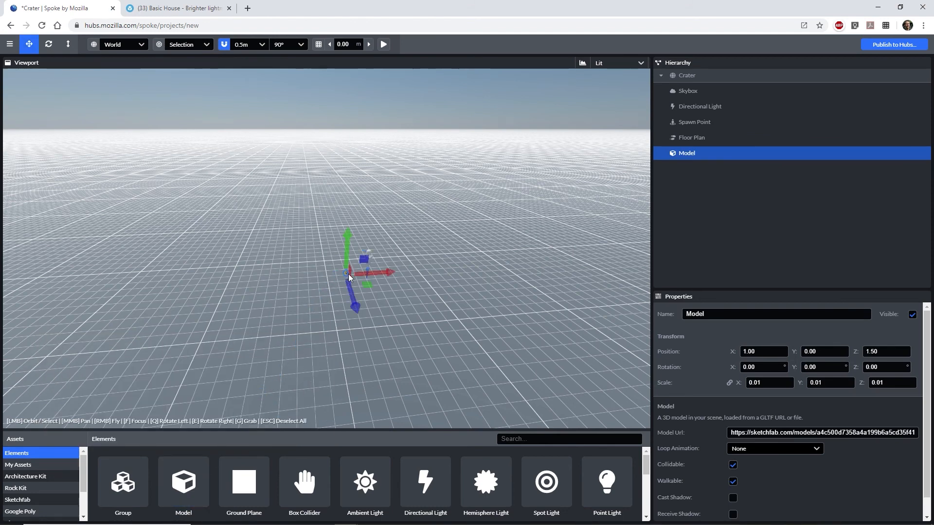
triple_click(786, 432)
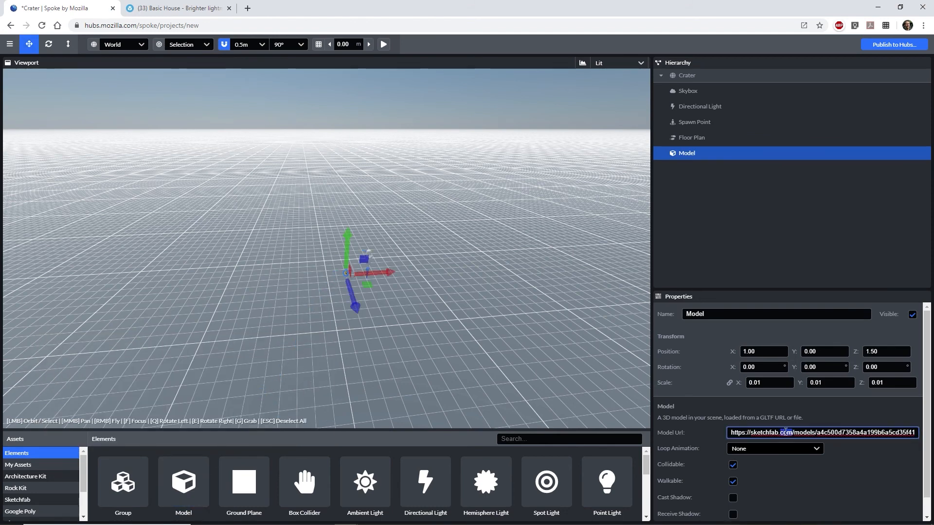
key("ctrl+v")
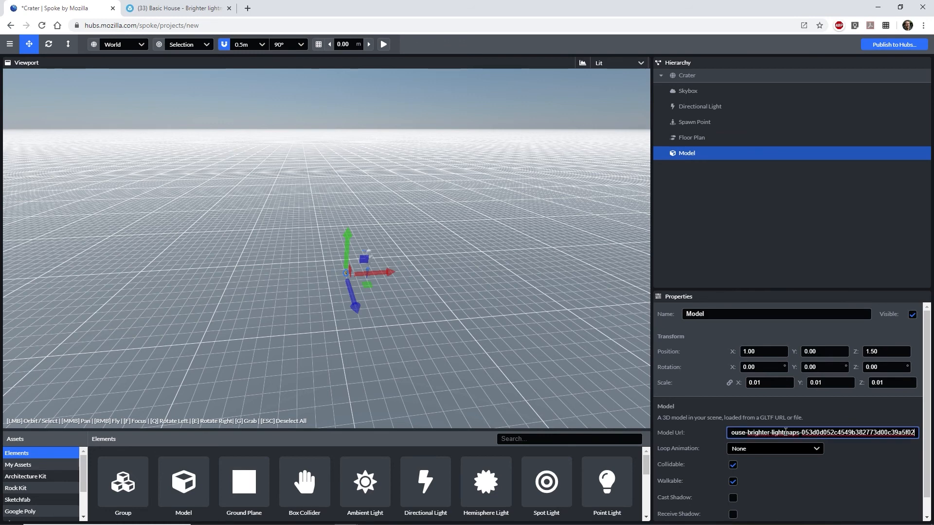
key("Return")
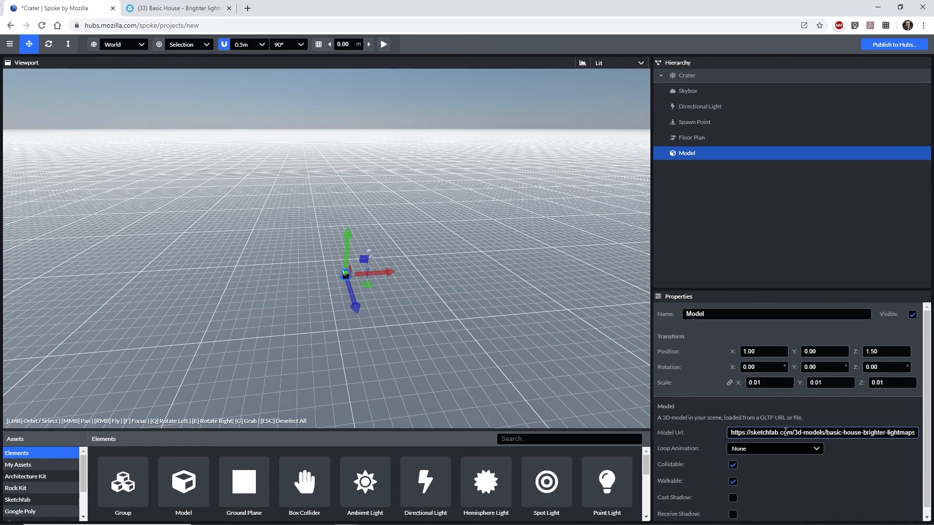
Set the Model Url to the Sketchfab 'Basic House - Brighter lightmaps' link and select the 0.01 X scale.
key("ctrl+Tab")
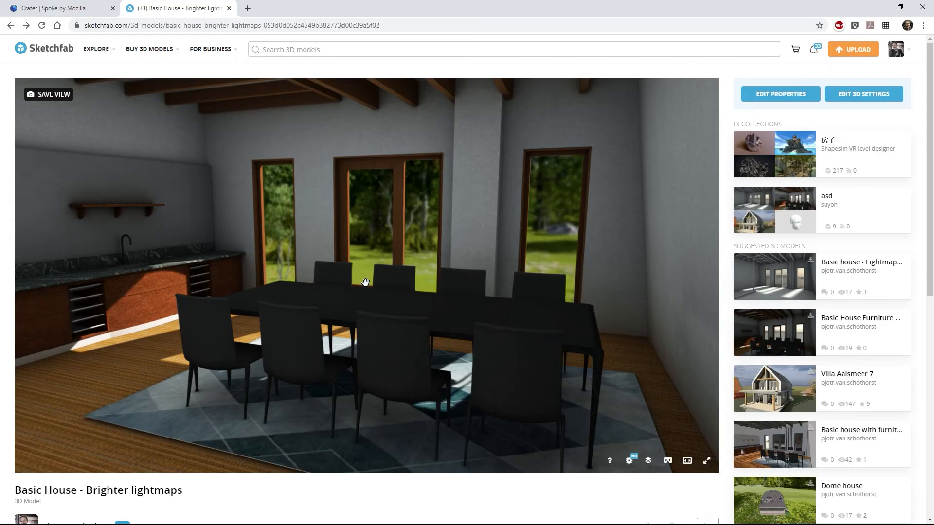
left_click(320, 27)
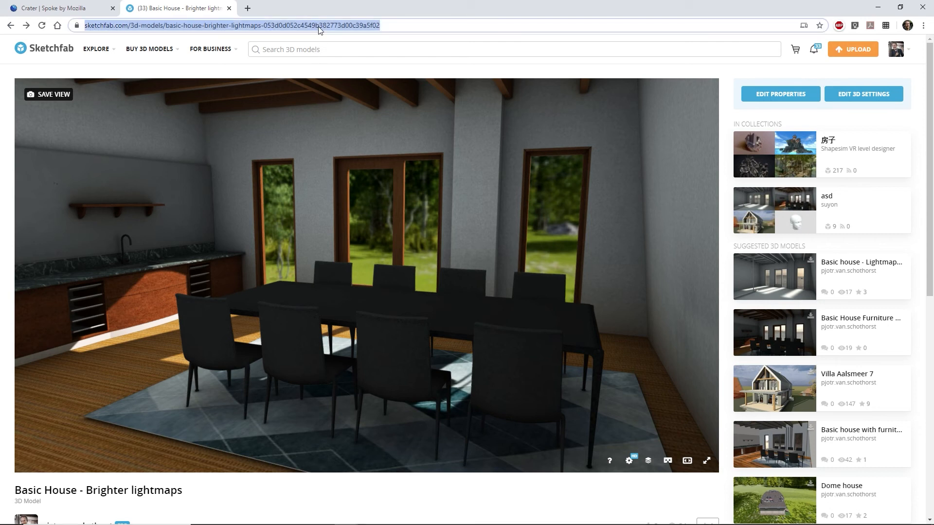
right_click(320, 30)
left_click(338, 94)
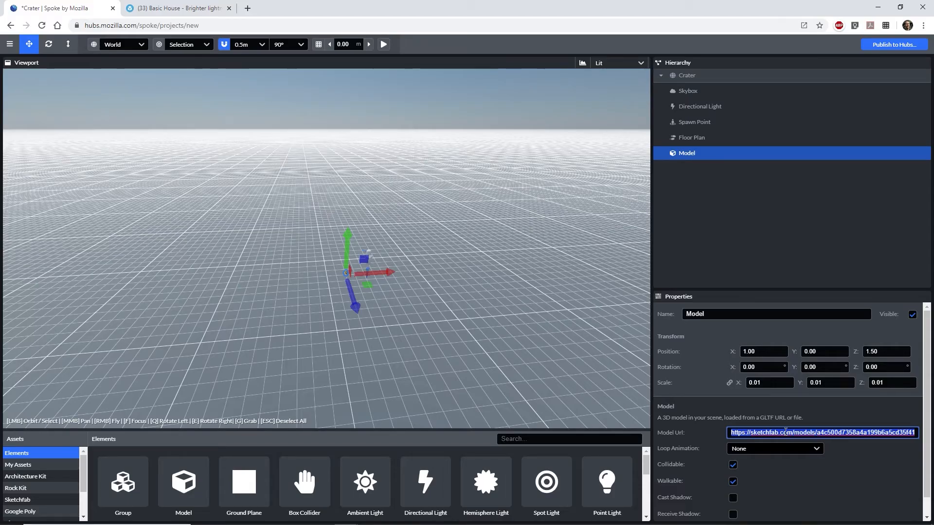
key("ctrl+v")
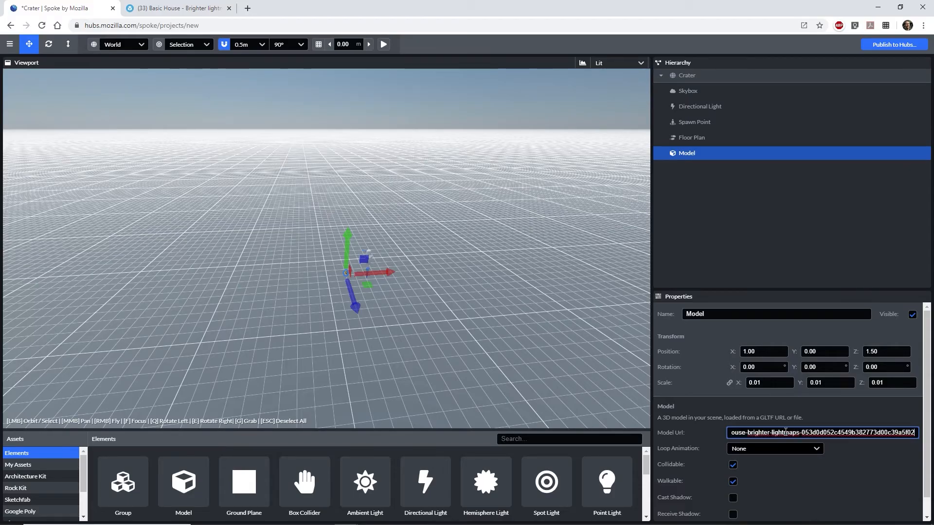
key("Return")
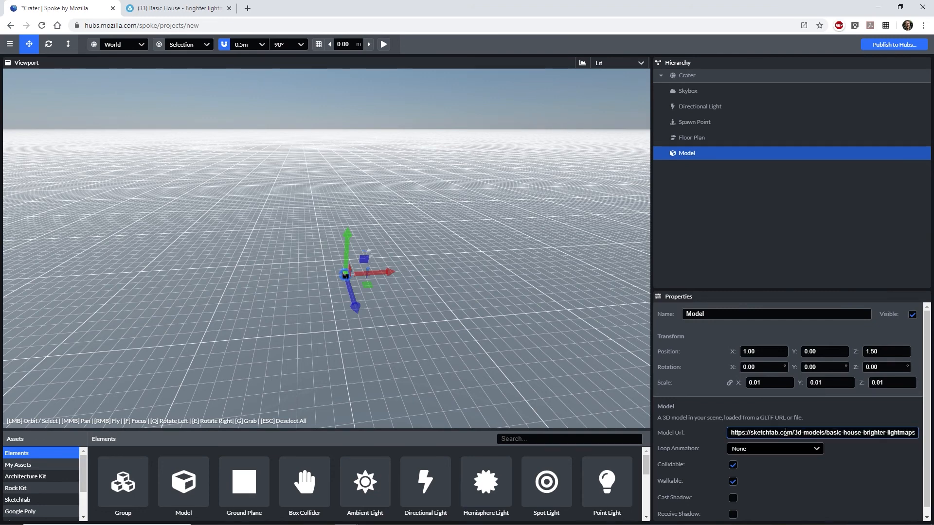
double_click(778, 383)
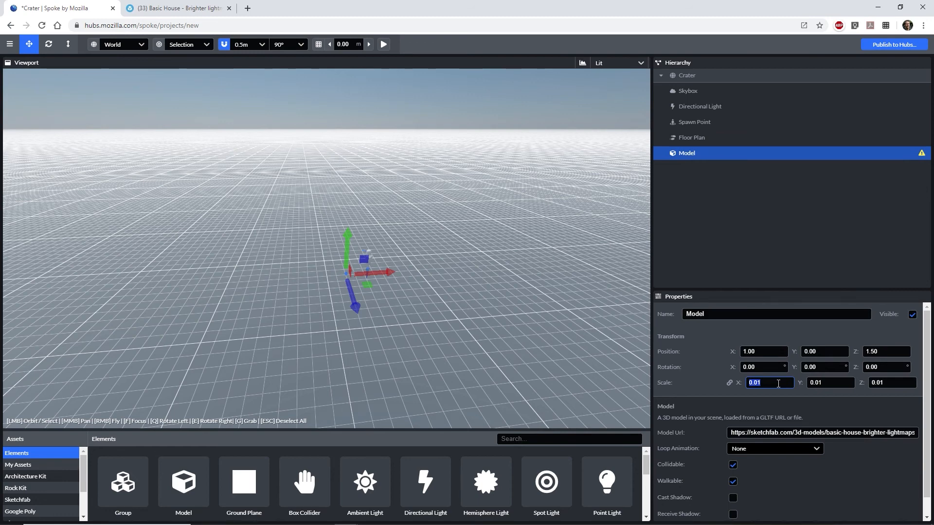
Set the house's X scale to 1 and replace the Directional Light with a Hemisphere Light.
type("1")
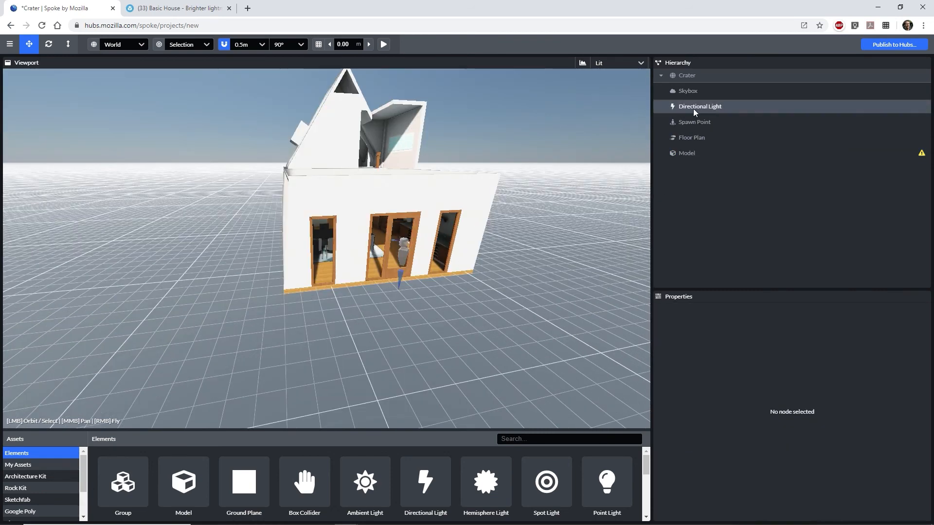
left_click(693, 106)
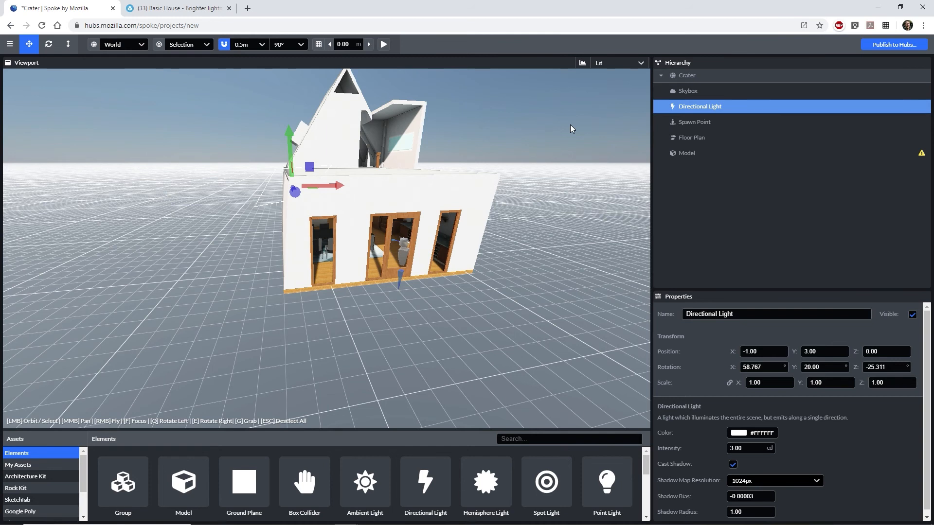
key("Delete")
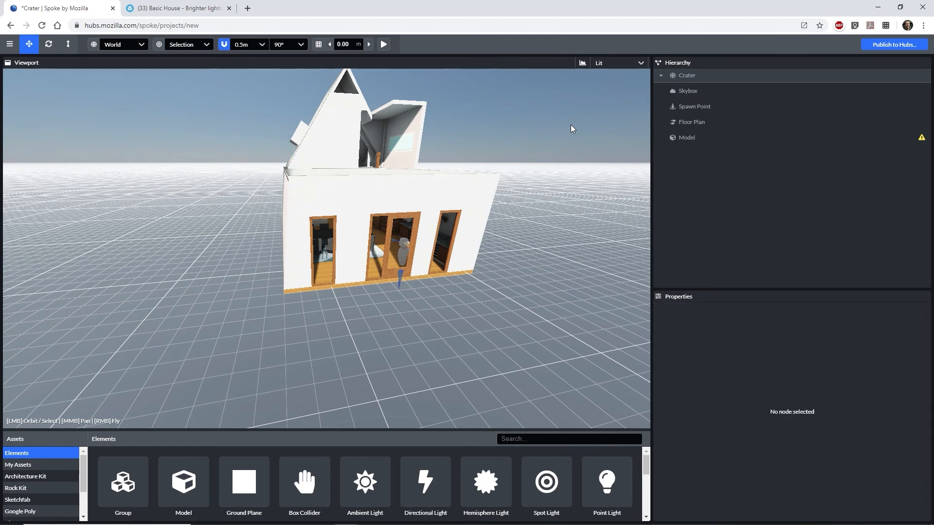
left_click(475, 489)
left_click_drag(470, 299, 518, 227)
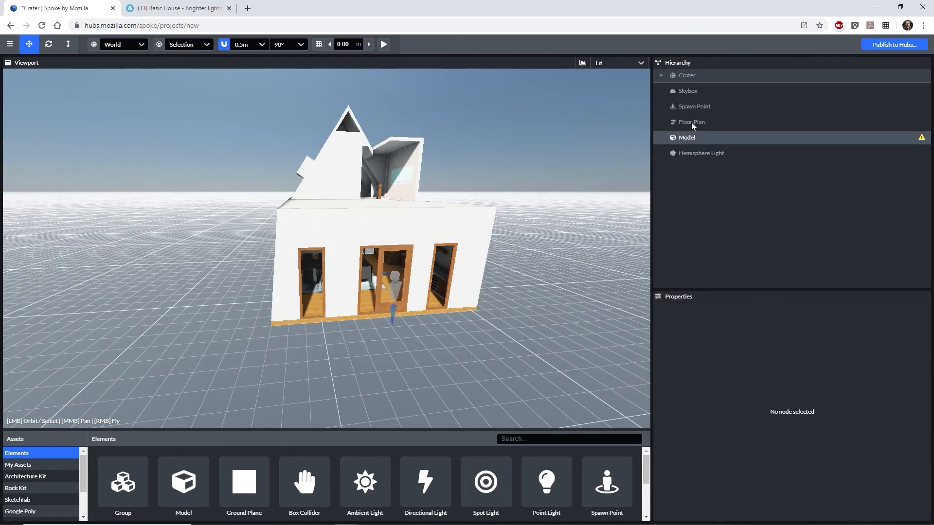
Rename both the scene and the house model to 'Basic House', then start Publish to Hubs.
left_click(690, 75)
left_click_drag(710, 315, 681, 315)
type("Basic House")
key("Return")
left_click(690, 138)
double_click(698, 312)
type("Basic House")
left_click(885, 44)
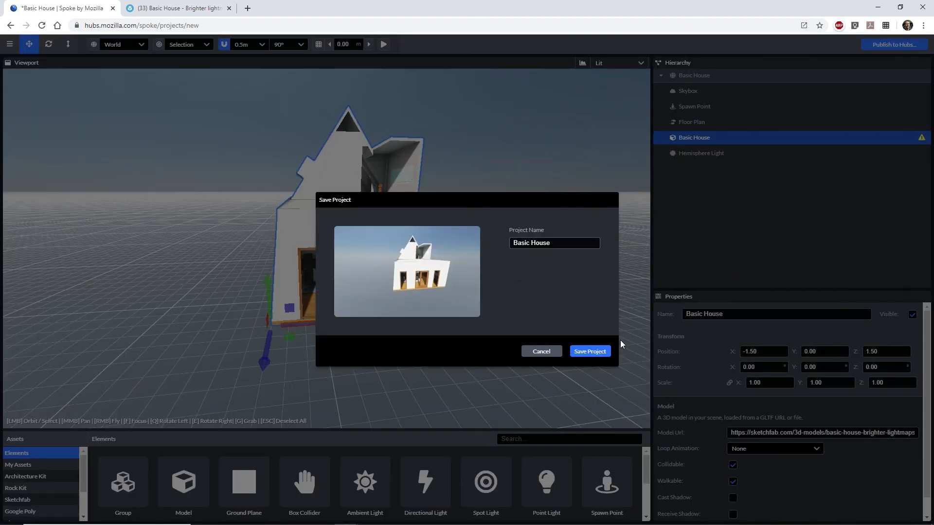
Save the Basic House project, publish it to Hubs, and create a Hubs room from the scene.
left_click(595, 352)
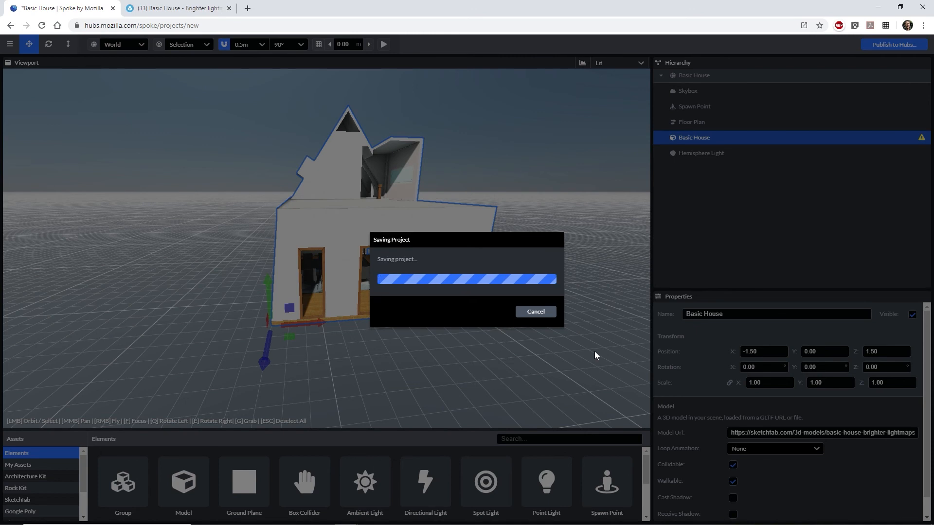
left_click(608, 366)
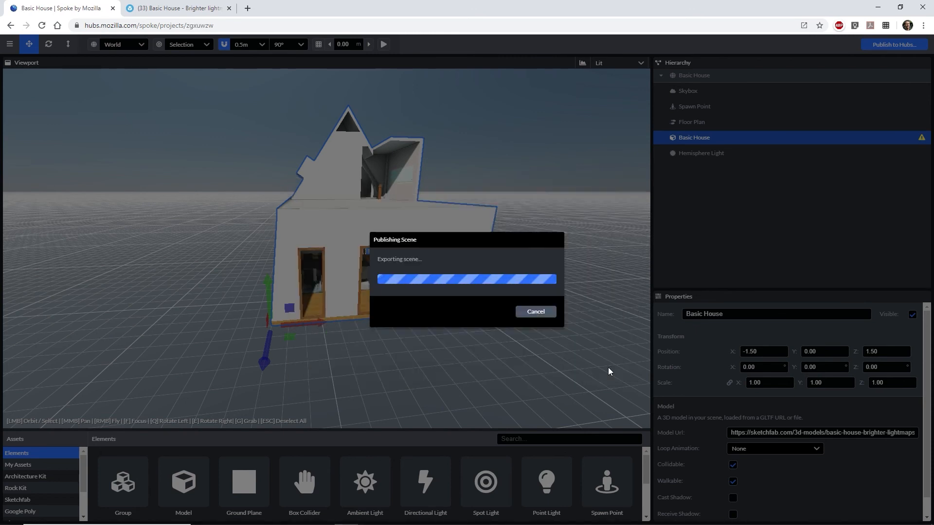
left_click(587, 416)
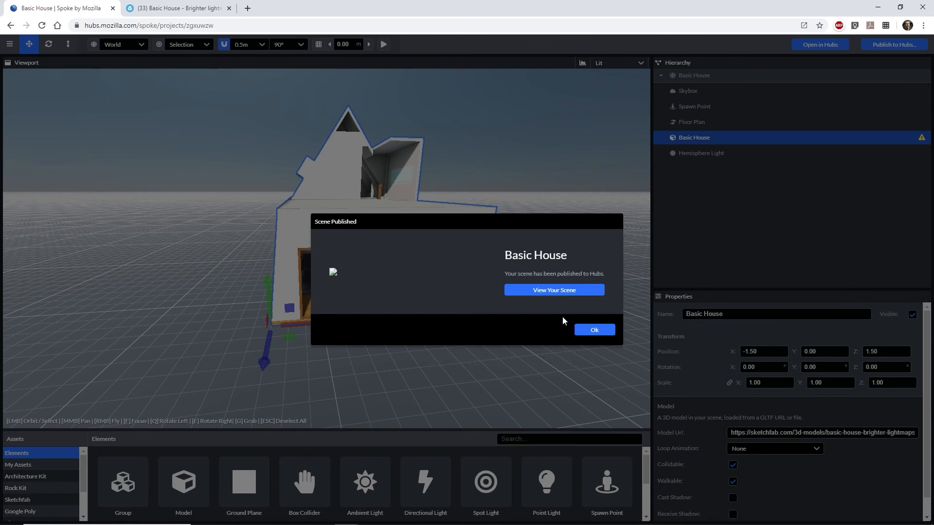
left_click(558, 293)
left_click(462, 289)
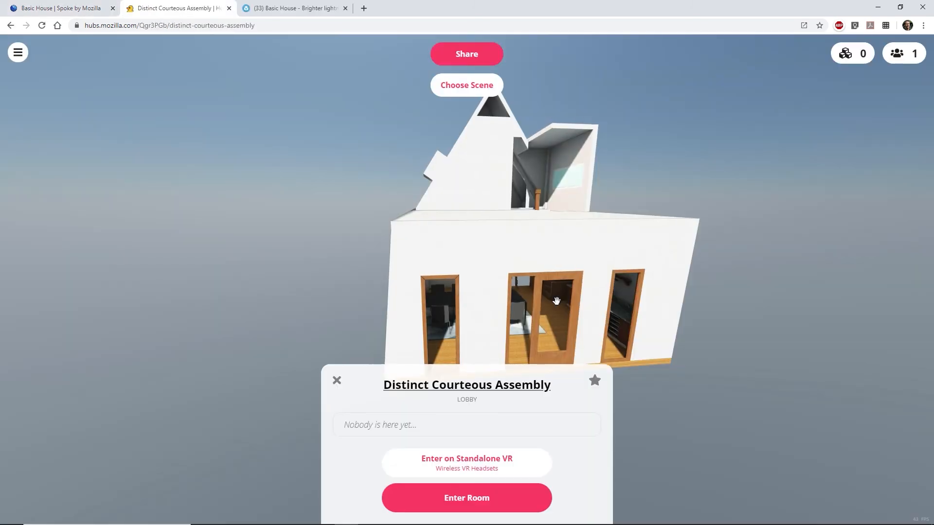
Rename the Hubs room to 'Basic House 1'.
left_click(488, 386)
left_click(503, 159)
type("Basic House 1")
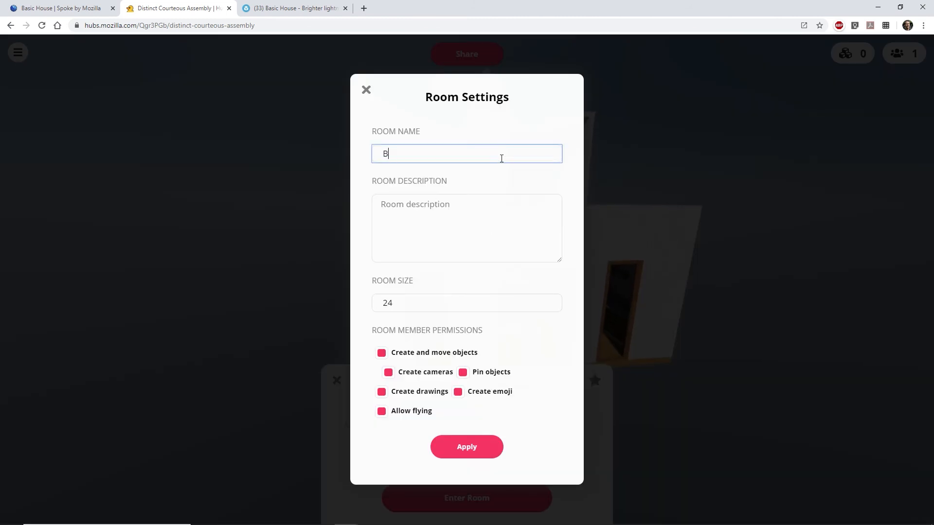
key("Return")
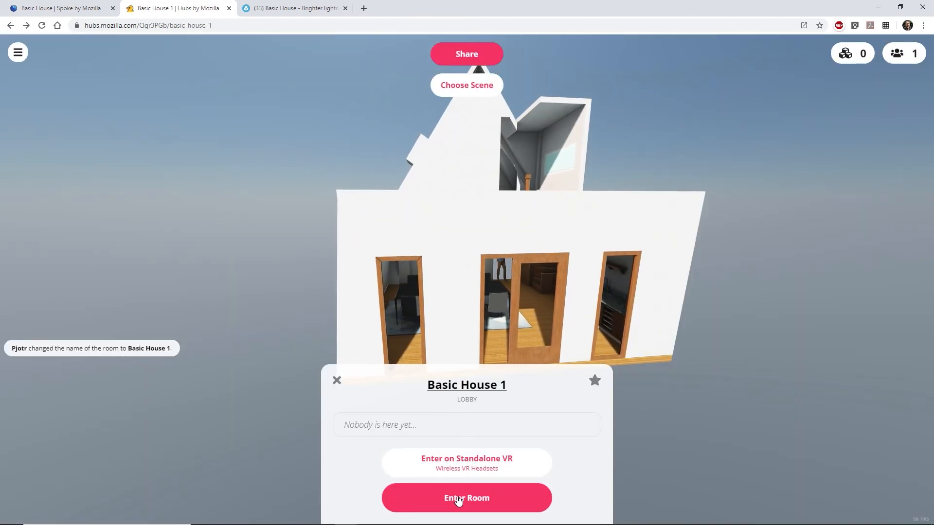
Enter the room on screen and walk forward into the house.
left_click(454, 499)
left_click(438, 499)
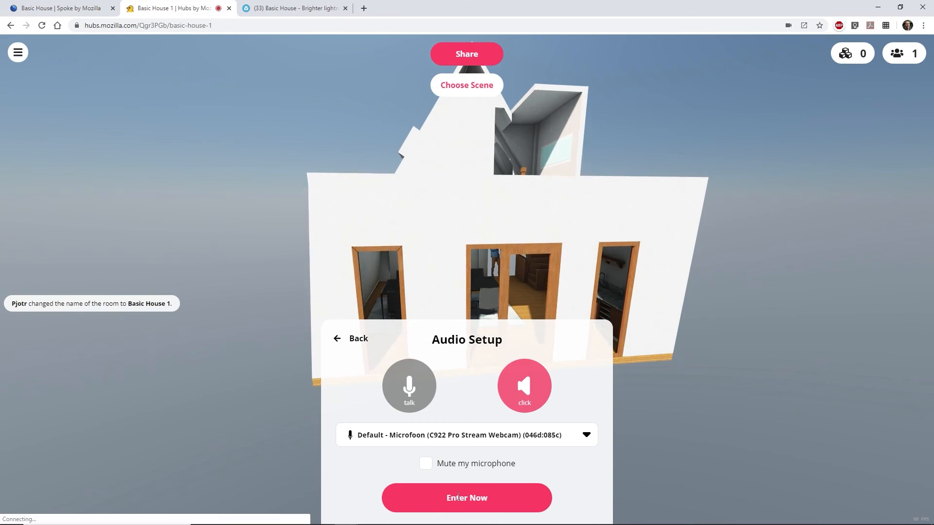
left_click(466, 498)
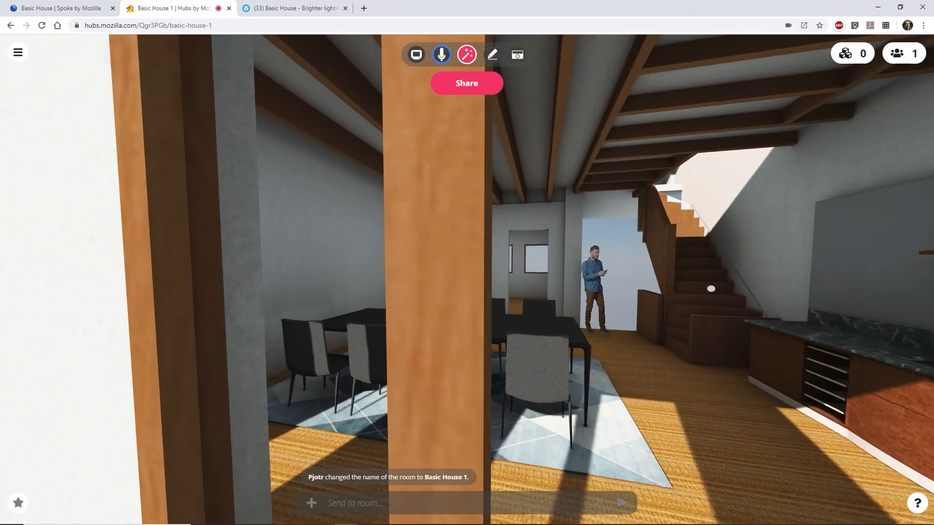
left_click_drag(711, 289, 734, 308)
key("w")
key("w")
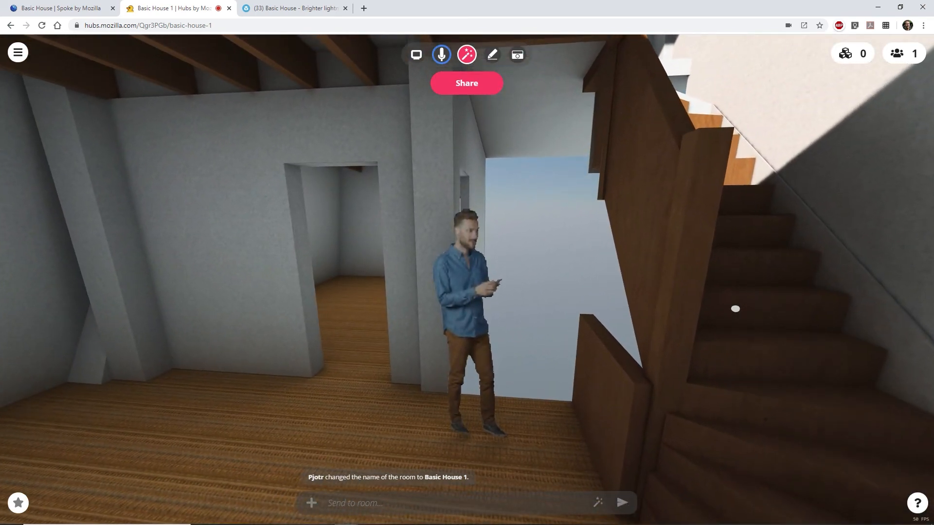
Look around the dining room toward the table, then show the room's share link and entry code.
left_click_drag(556, 304, 133, 303)
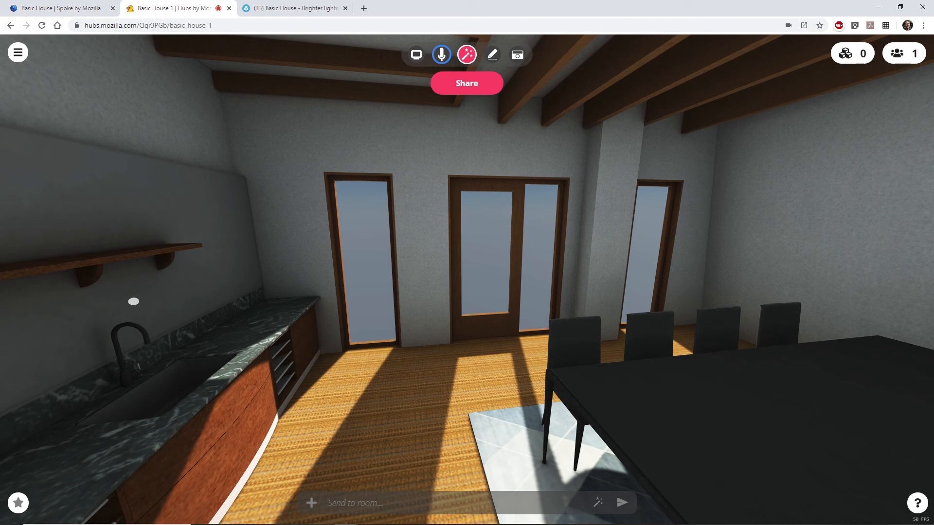
key("a")
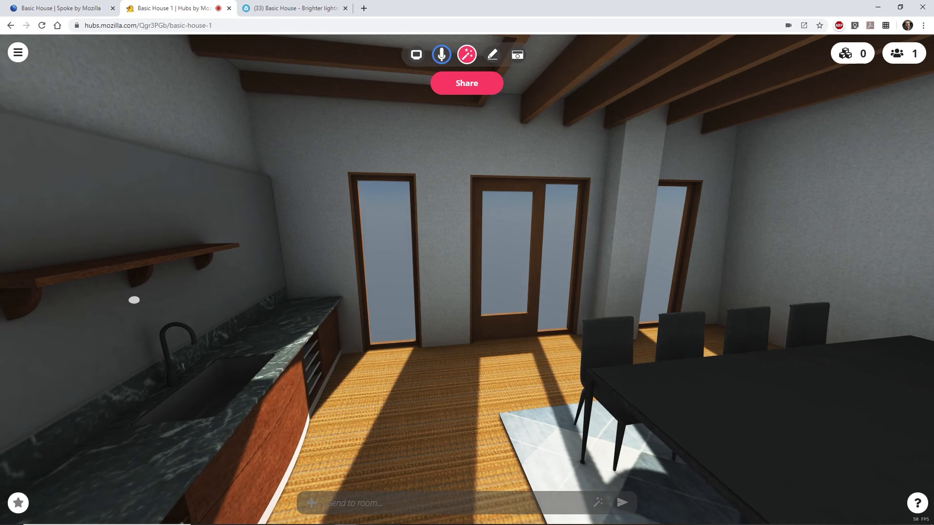
key("d")
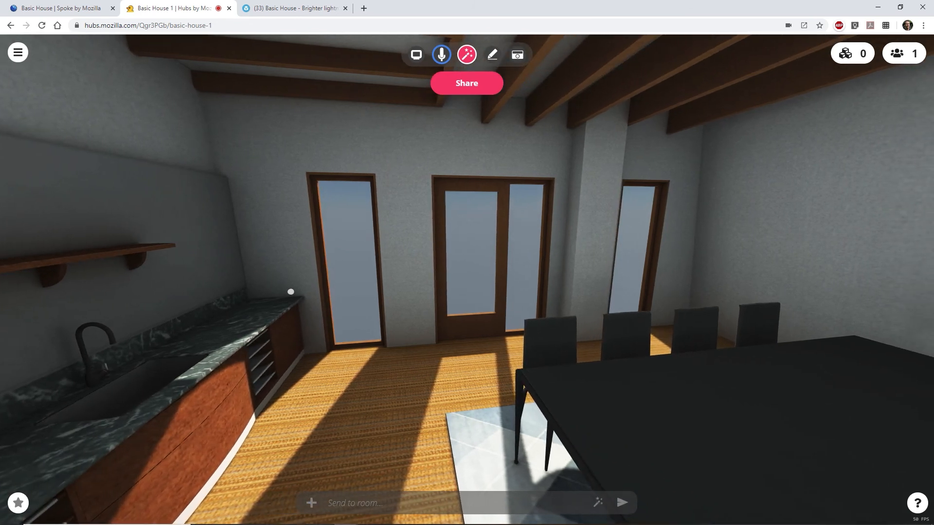
left_click_drag(438, 295, 426, 278)
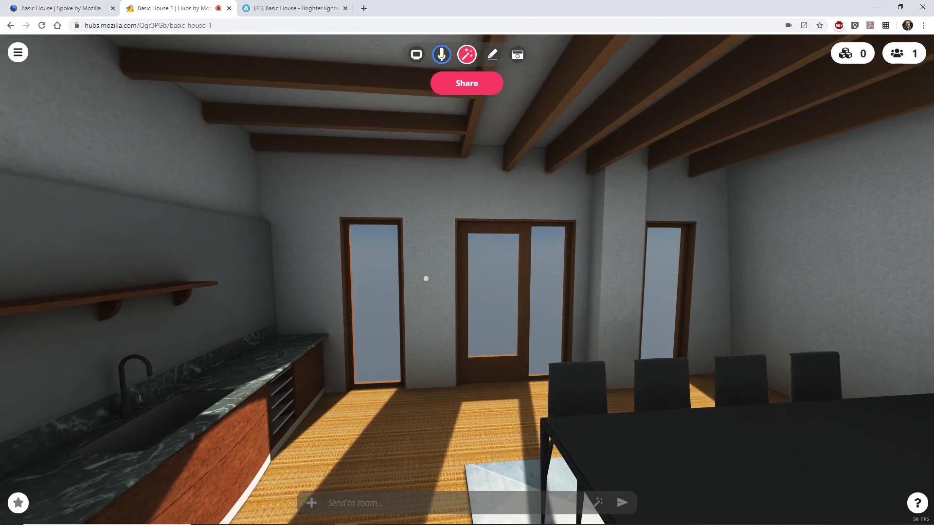
right_click_drag(467, 279, 331, 478)
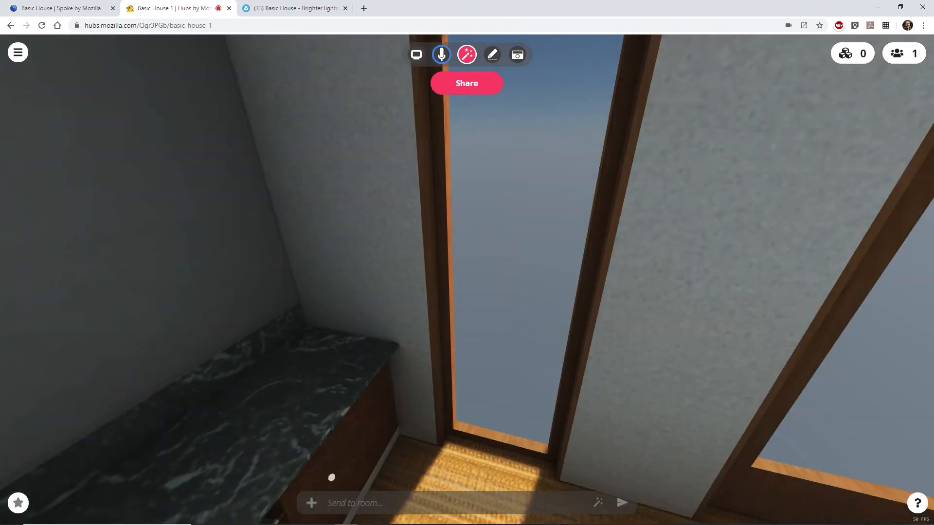
left_click_drag(471, 350, 870, 324)
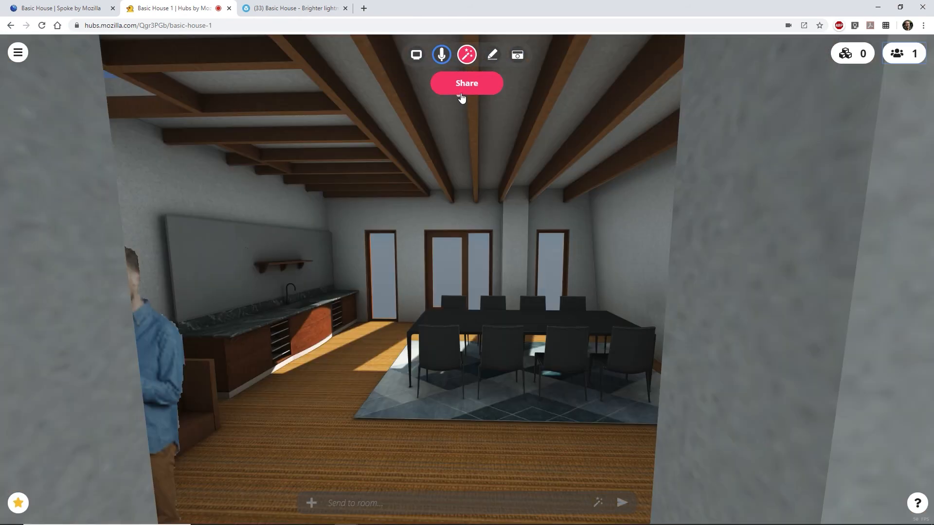
left_click(466, 89)
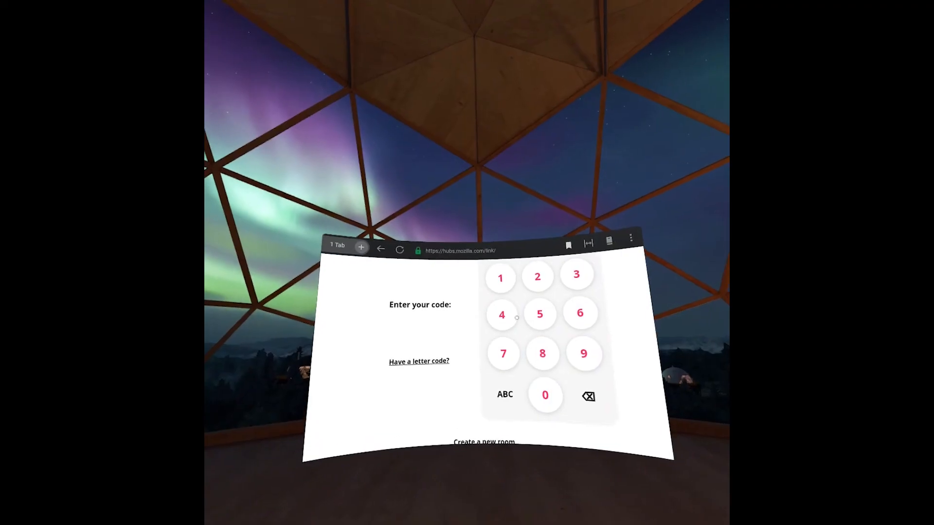
Enter the room's entry code on the headset keypad to join Basic House 1.
type("520844")
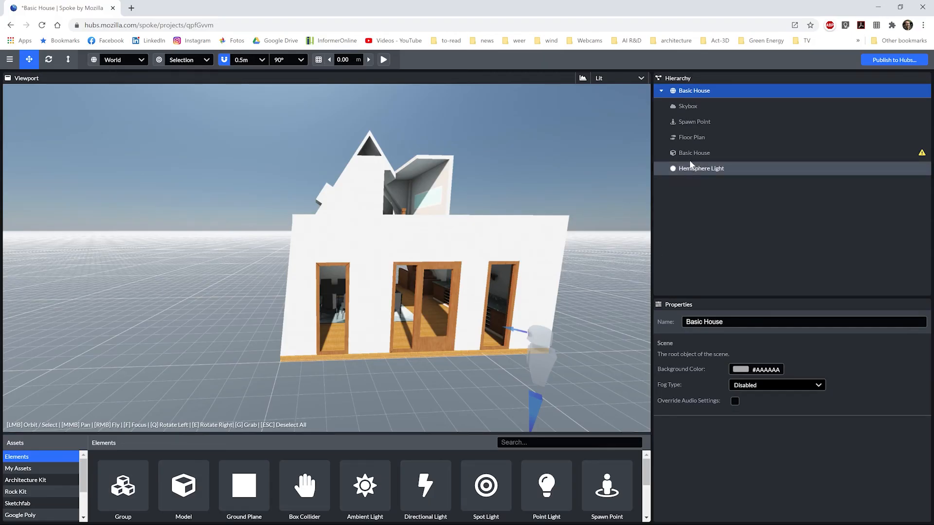
Check the Basic House model is collidable and walkable, then view the Floor Plan settings.
left_click(692, 154)
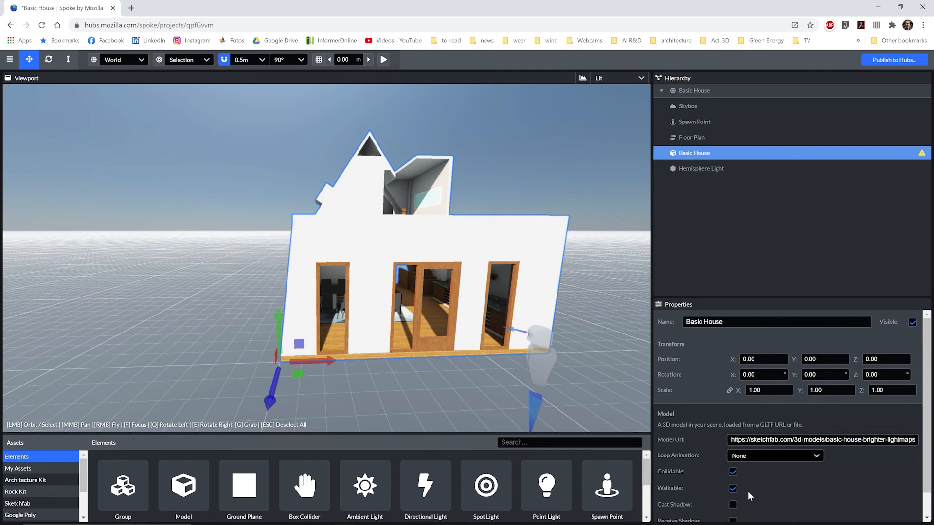
left_click(692, 138)
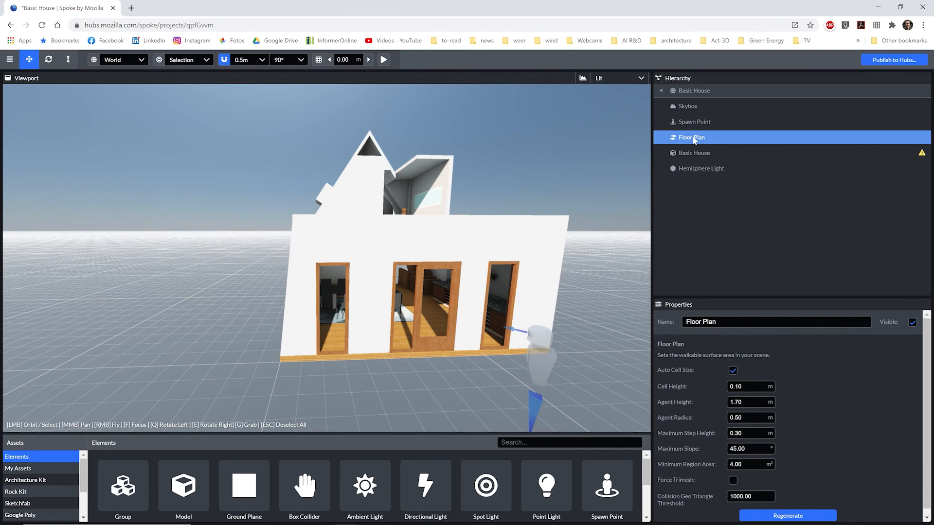
Regenerate the floor plan navmesh and change the agent height to 1.78 m.
left_click(771, 515)
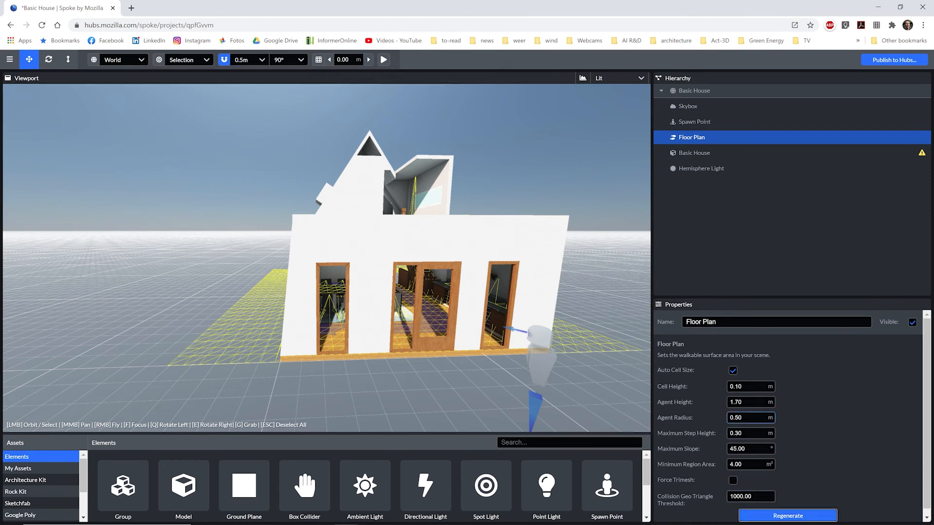
left_click(749, 402)
left_click(745, 402)
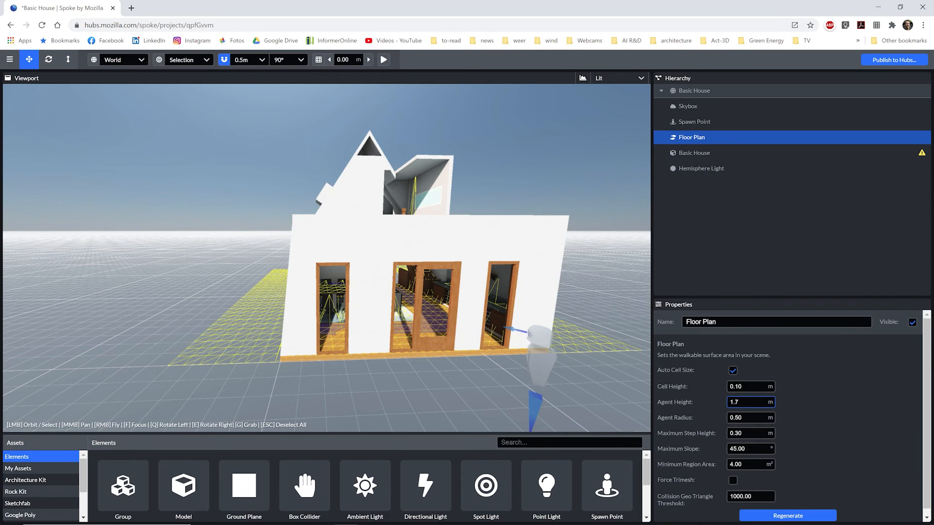
type("8")
Regenerate the floor plan at 1.78 m agent height and zoom in to inspect the navmesh near the doors.
left_click(781, 516)
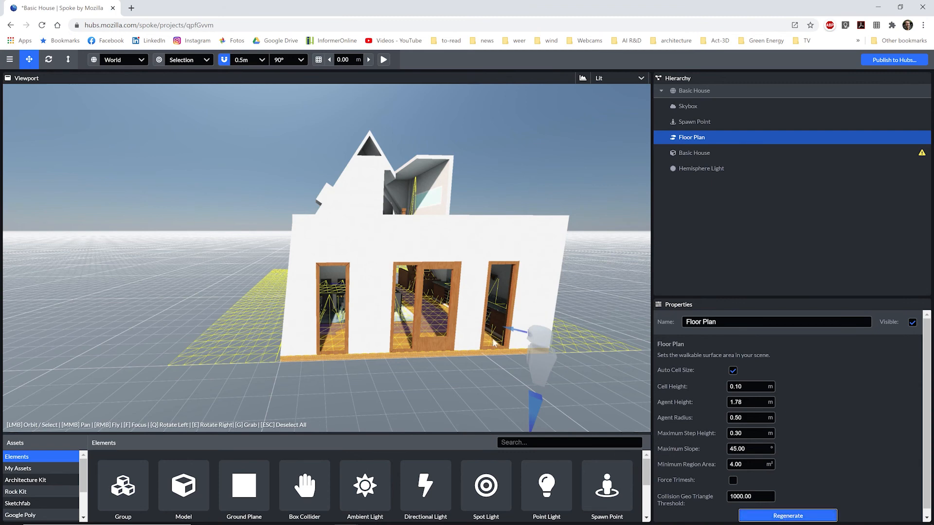
scroll(414, 339, "up", 3)
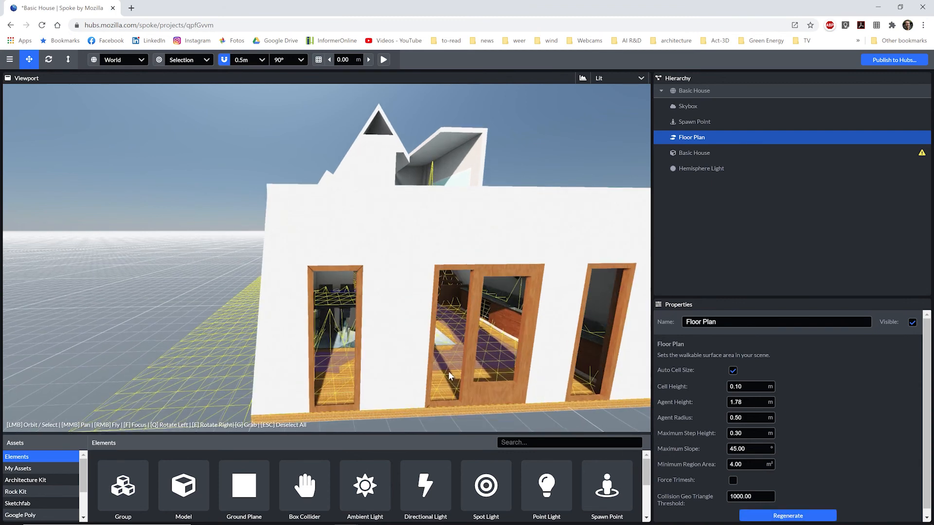
scroll(448, 372, "up", 3)
mouse_move(446, 364)
left_mouse_down()
mouse_move(427, 368)
mouse_move(453, 366)
left_mouse_up()
scroll(506, 360, "up", 2)
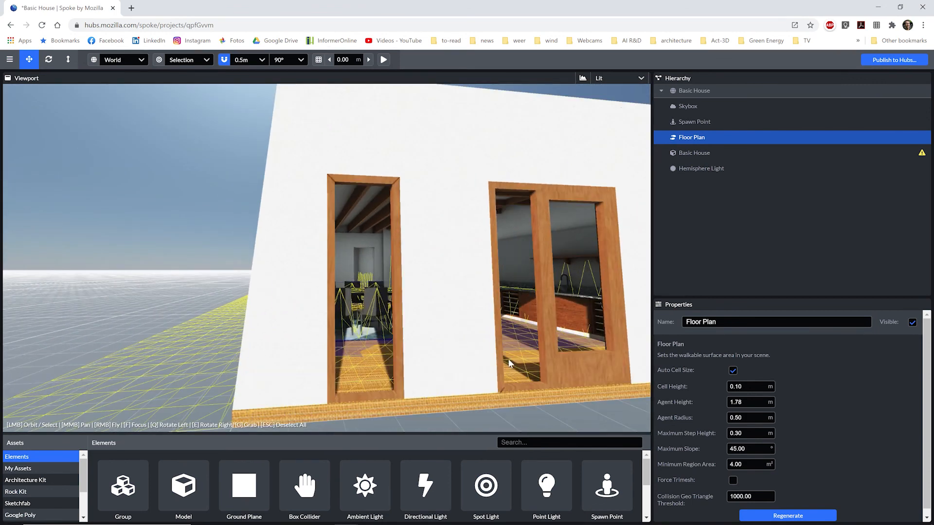
left_click_drag(529, 358, 485, 343)
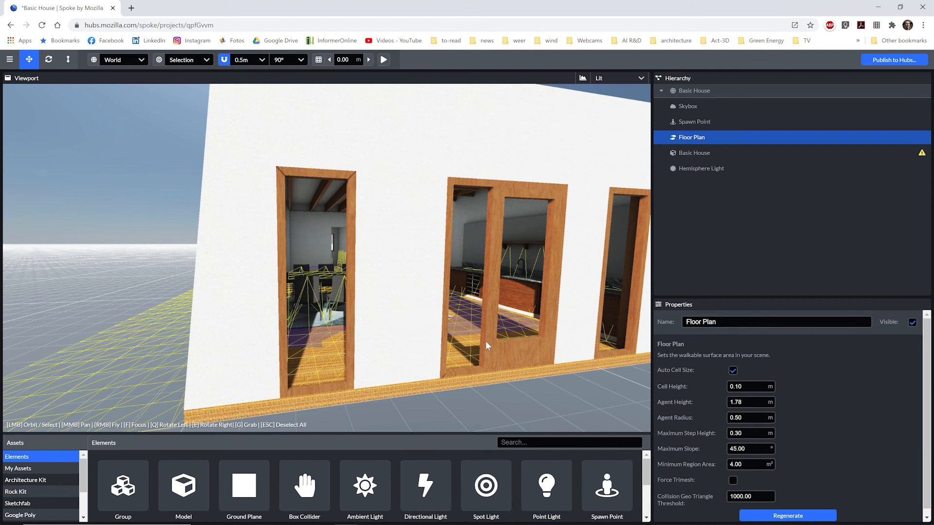
left_click(692, 155)
Duplicate Basic House as a hidden copy named 'Basic House Collision' at Position Y -0.40.
right_click(693, 155)
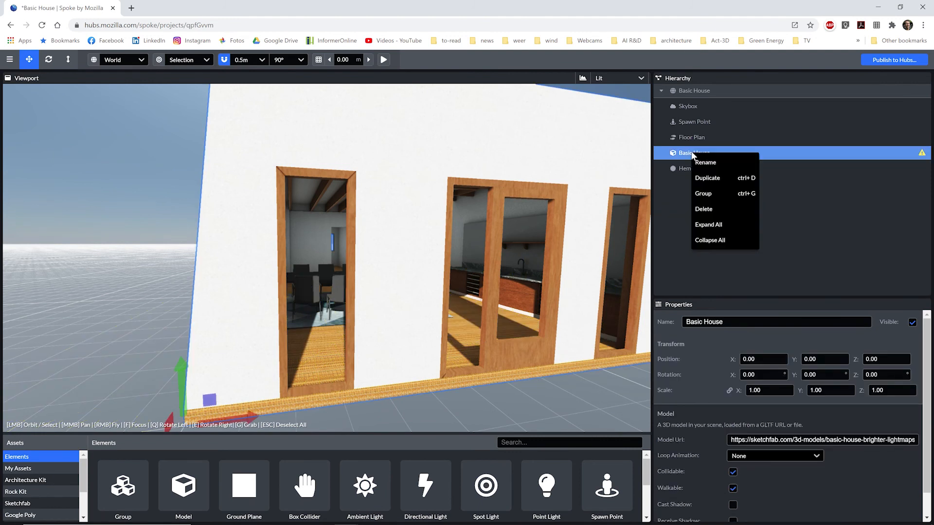
left_click(702, 180)
left_click(778, 322)
key("BackSpace")
type("Collision")
key("Return")
left_click(825, 359)
type("-0.40")
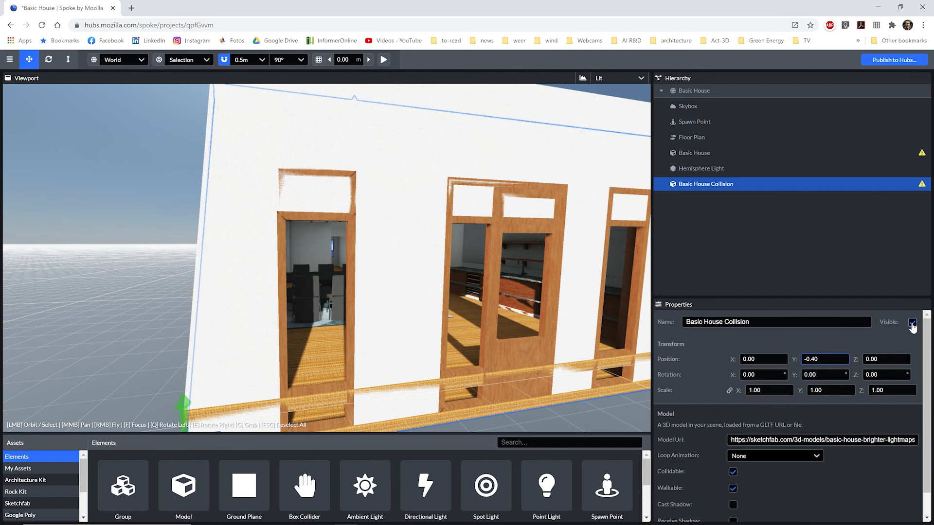
left_click(911, 324)
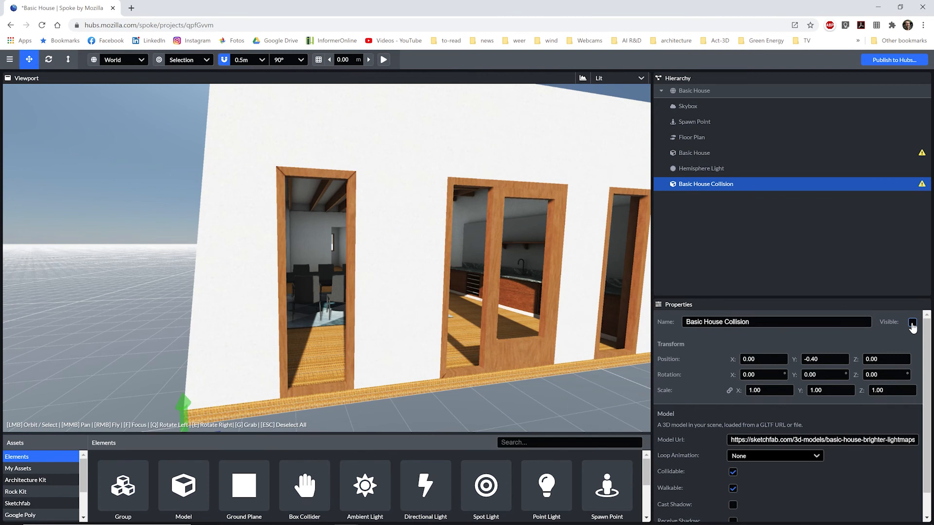
Switch off Collidable and Walkable on the original Basic House model.
left_click(719, 154)
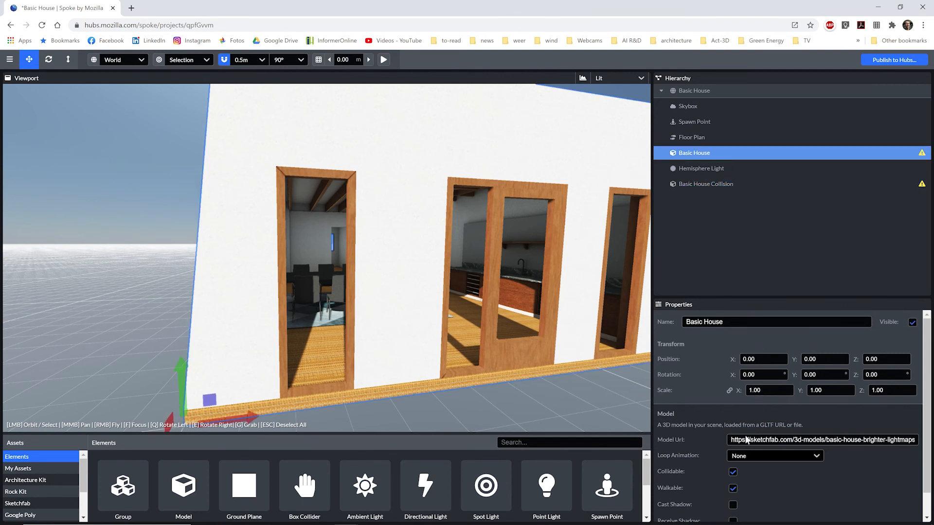
left_click(733, 472)
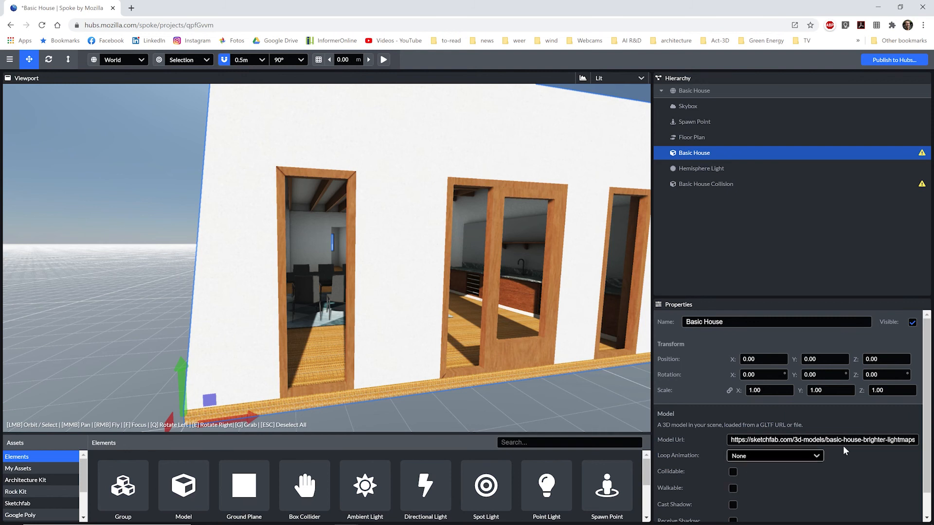
scroll(931, 457, "down", 1)
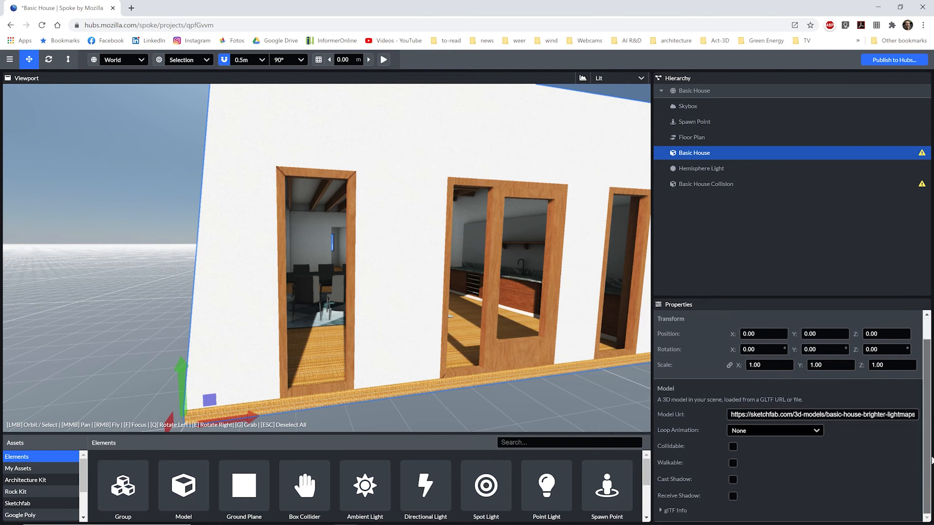
scroll(930, 460, "up", 1)
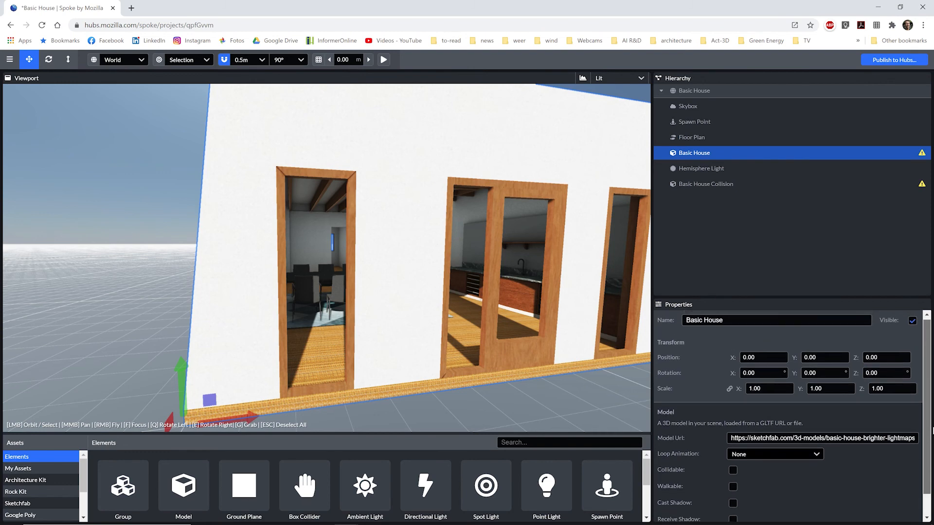
Regenerate the Floor Plan navmesh and orbit low to check it under the house.
left_click(698, 136)
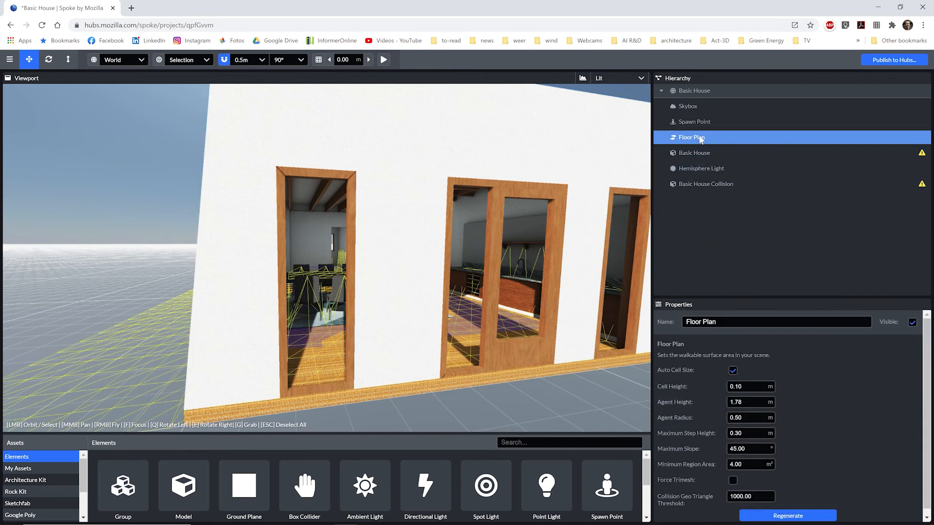
left_click(780, 519)
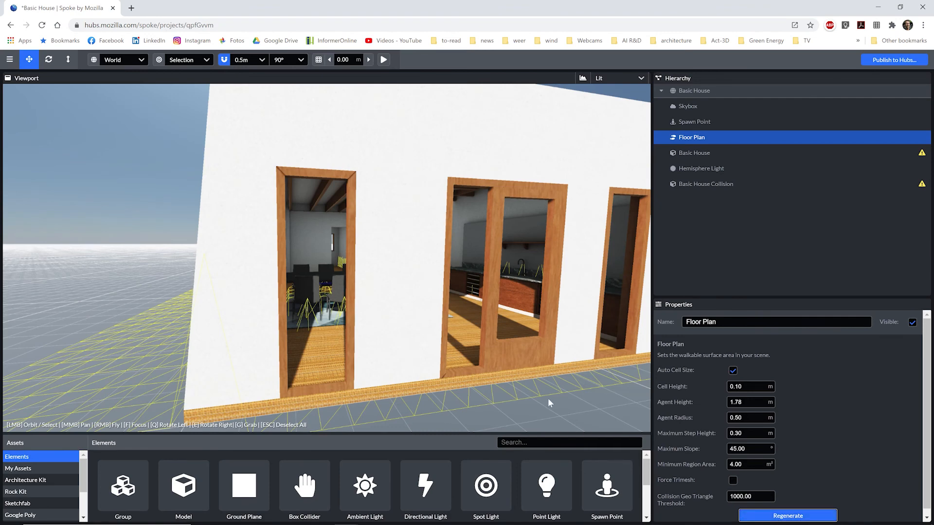
mouse_move(515, 391)
left_mouse_down()
mouse_move(508, 383)
mouse_move(518, 395)
left_mouse_up()
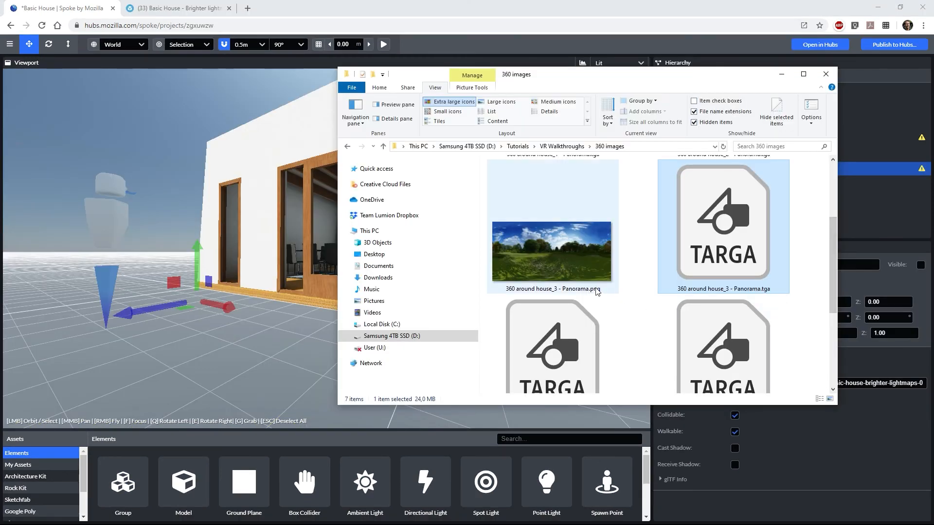
Add the '360 around house_3' panorama as a 360-equirectangular image, controls off, scale 50, rotated on Y.
left_click(558, 263)
left_click_drag(558, 263, 293, 347)
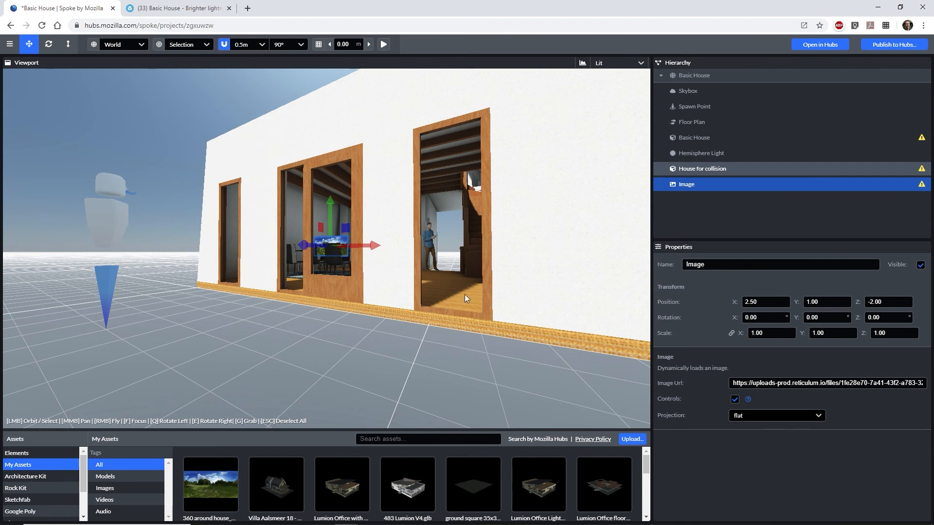
left_click(738, 416)
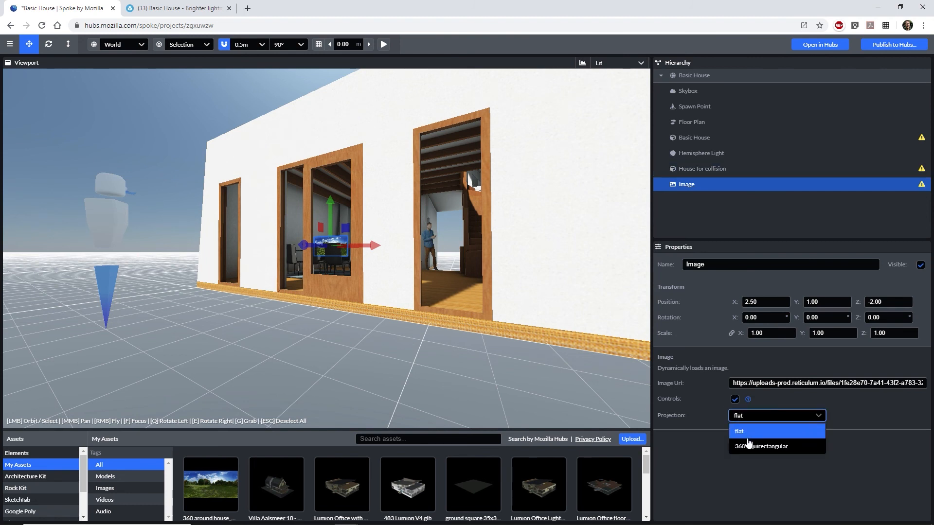
left_click(750, 443)
left_click(735, 400)
left_click(763, 333)
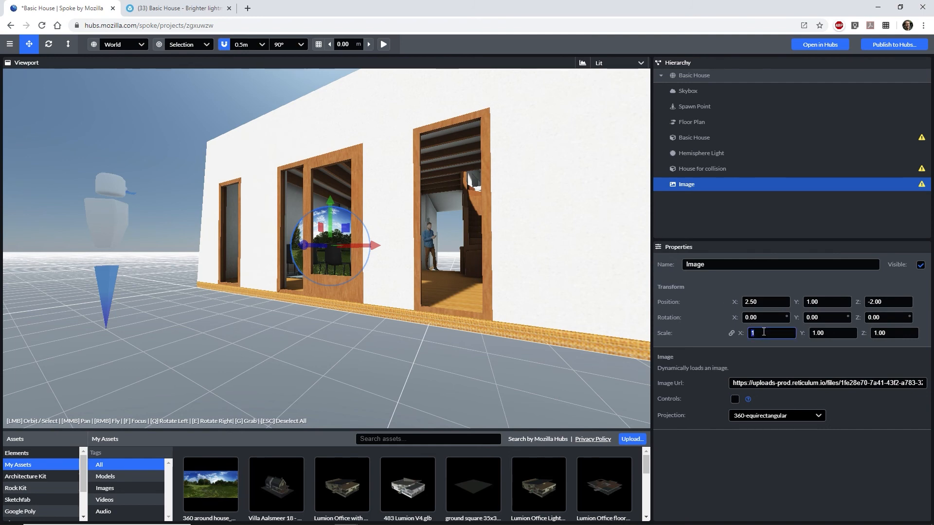
type("50")
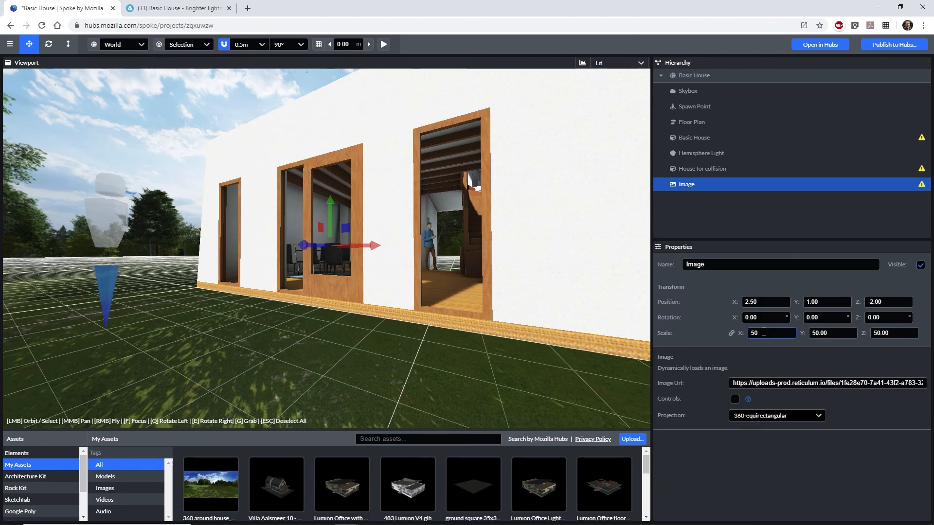
left_click_drag(796, 317, 822, 317)
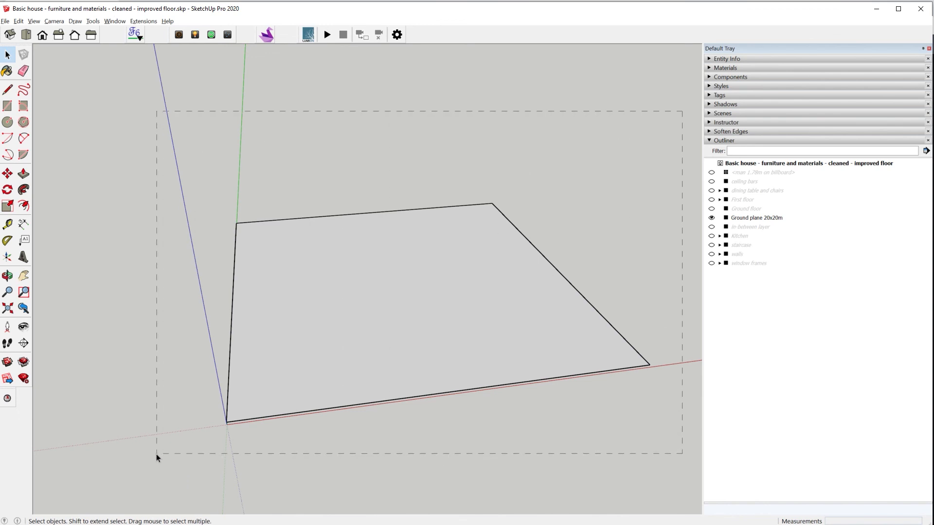
Select the Ground plane 20x20m and view the Khronos glTF extension and industry-support list.
left_click_drag(156, 454, 157, 451)
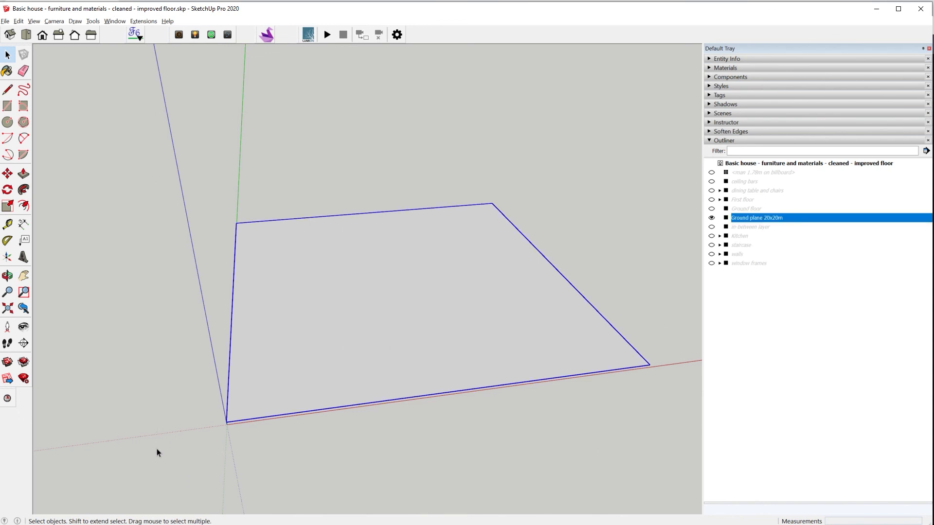
left_click(150, 22)
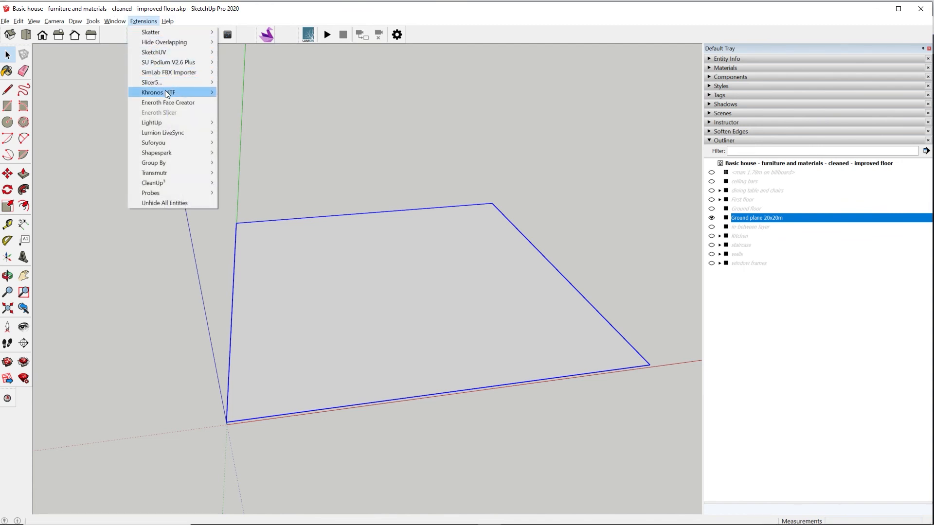
mouse_move(165, 90)
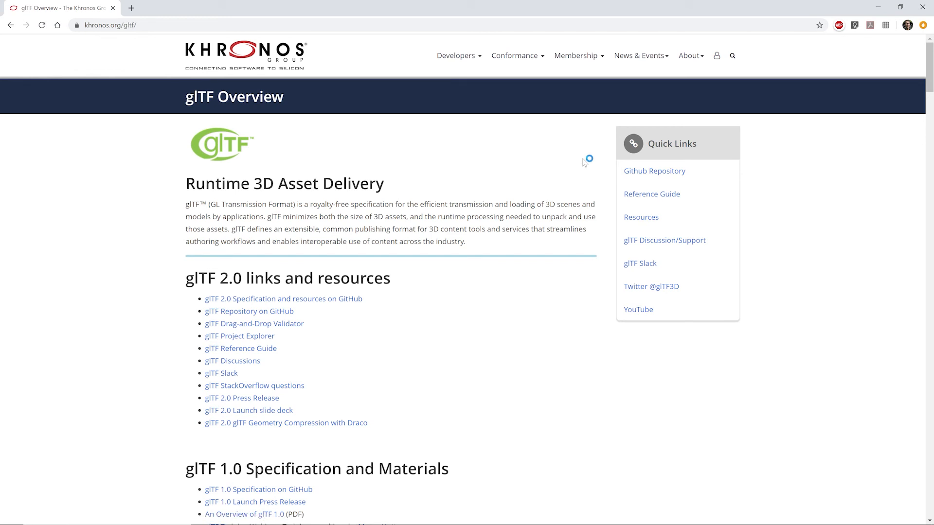
left_click_drag(928, 88, 928, 258)
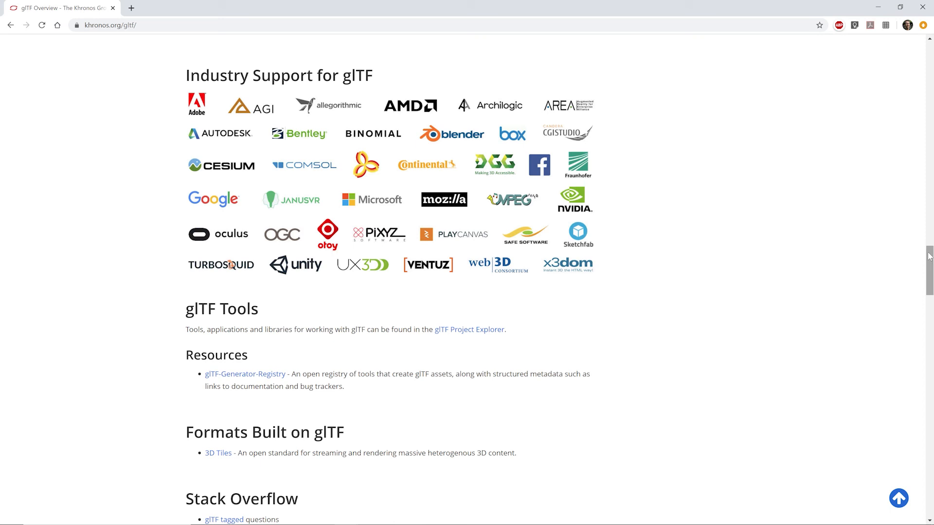
left_click(124, 21)
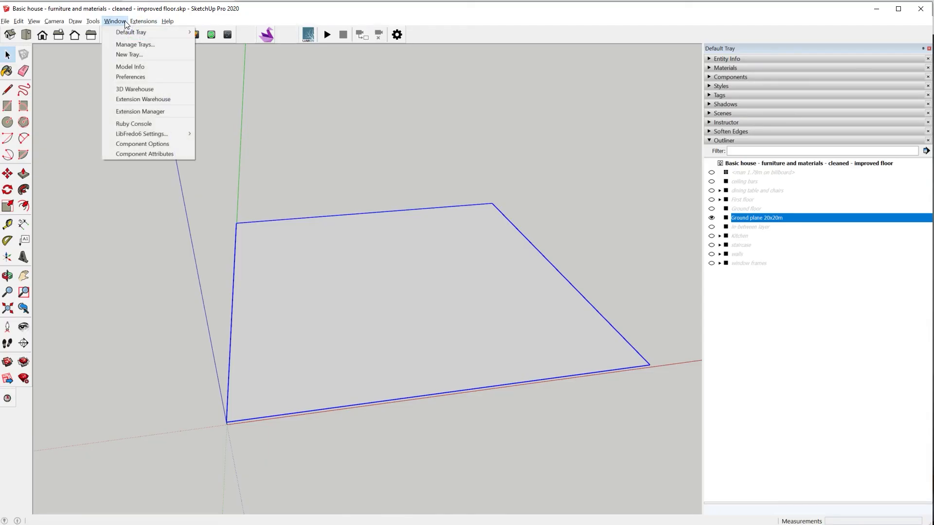
Install the glTF Export extension found by searching 'glb export' in the Extension Warehouse.
left_click(138, 99)
left_click(399, 110)
type("glb export")
key("Return")
left_click(445, 226)
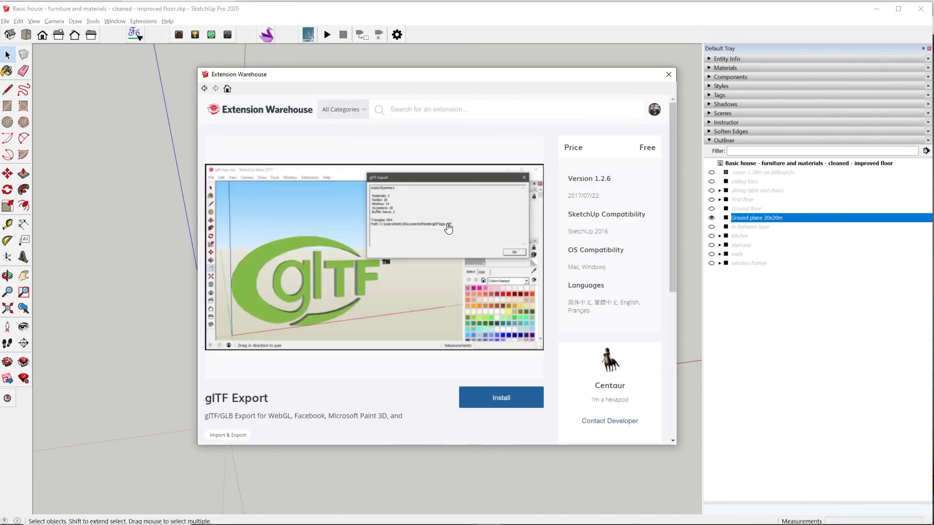
left_click(501, 396)
left_click(433, 211)
left_click(461, 293)
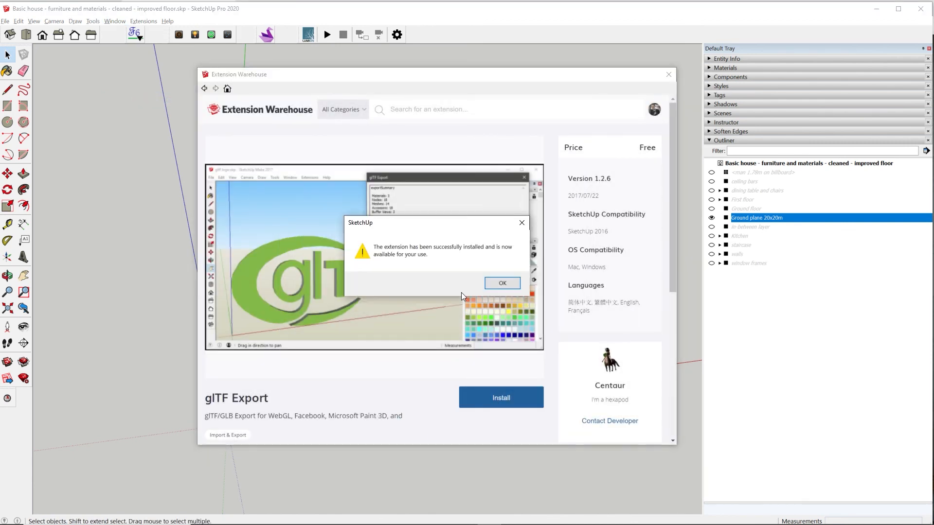
left_click(144, 21)
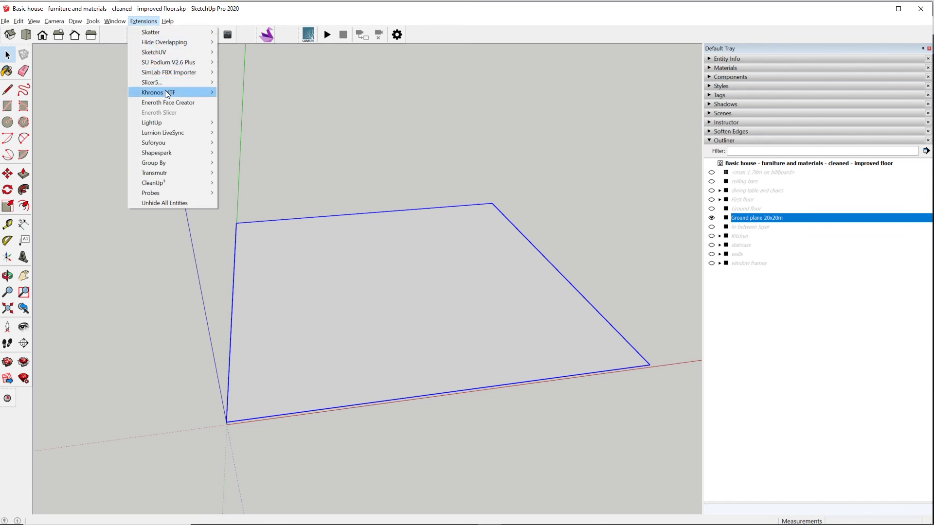
Export the ground plane as binary glTF 'ground square 20x20m.glb' and drop it into Spoke.
mouse_move(165, 91)
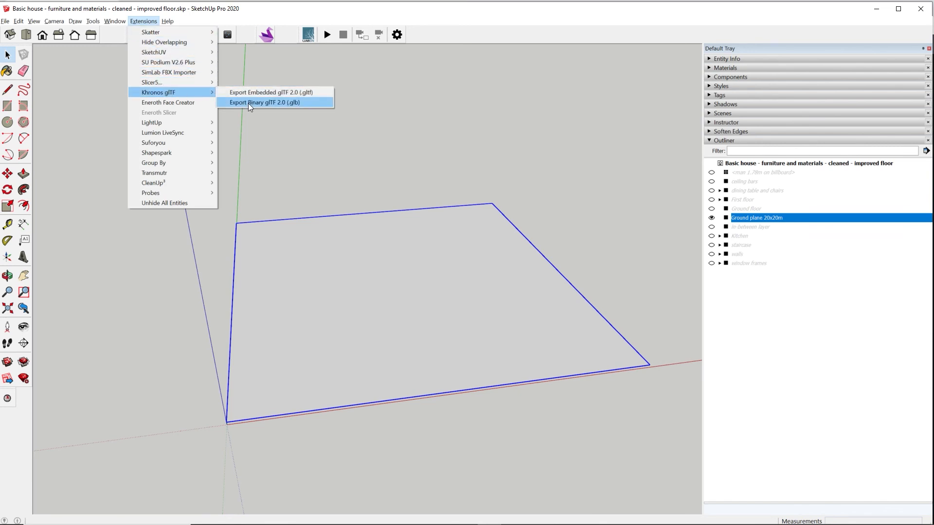
left_click(248, 103)
type("ground squar")
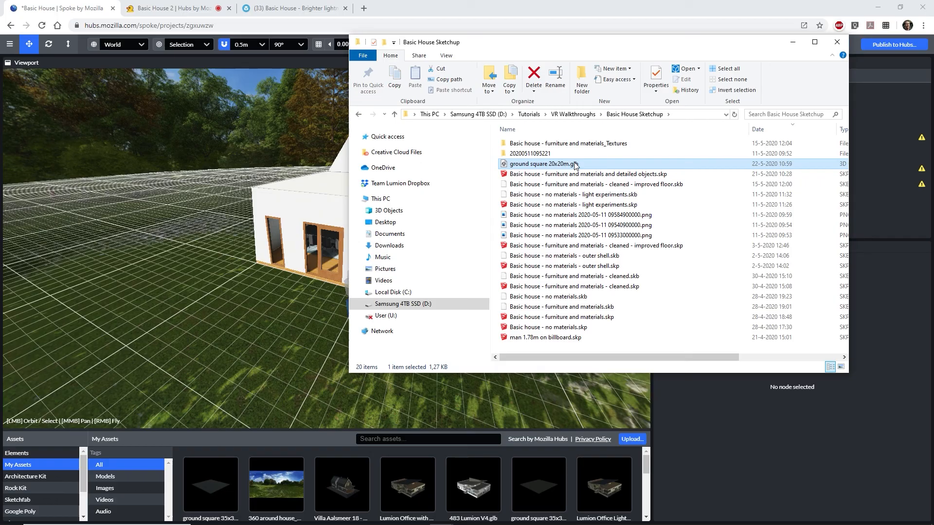
mouse_move(407, 162)
left_mouse_down()
mouse_move(314, 241)
mouse_move(284, 312)
left_mouse_up()
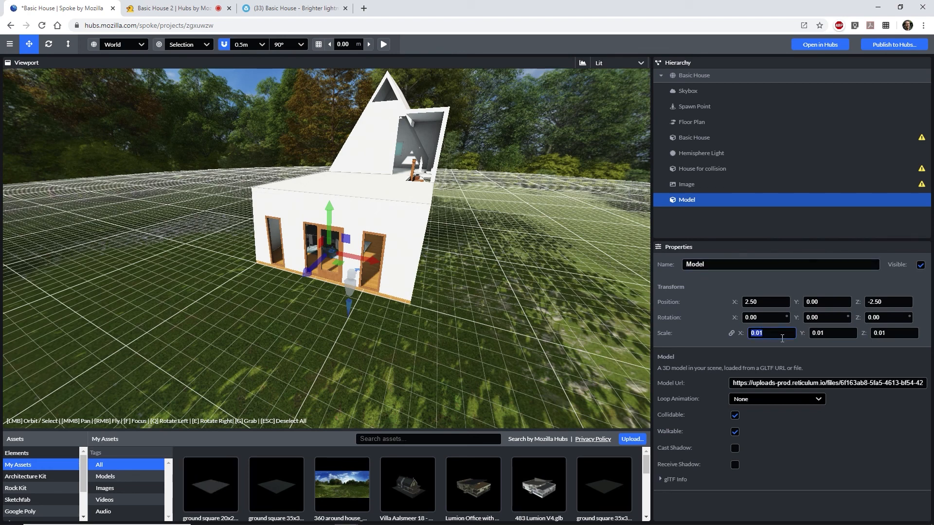
Set the ground square model's scale to 1 and move it under the house to X -6.50, Z 2.50.
type("1")
left_click_drag(339, 263, 19, 281)
left_click_drag(146, 222, 258, 287)
scroll(257, 286, "down", 10)
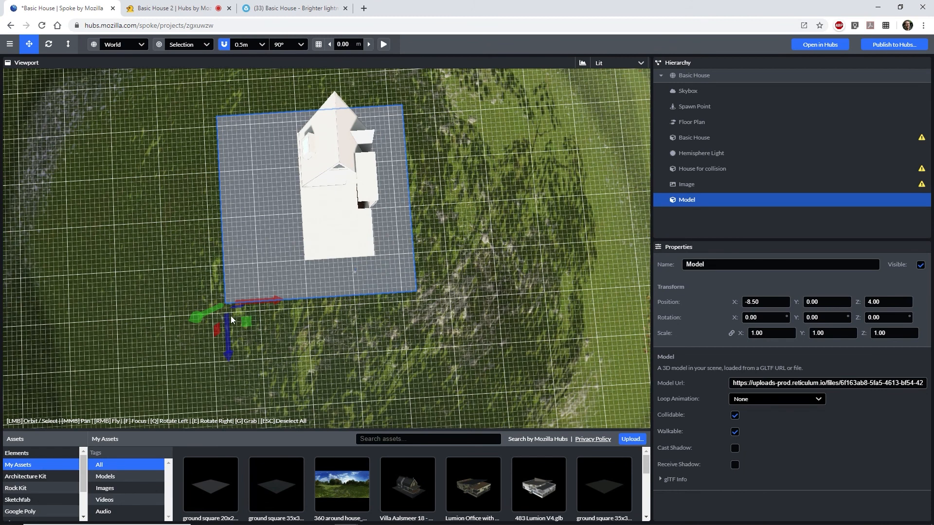
left_click_drag(248, 323, 266, 311)
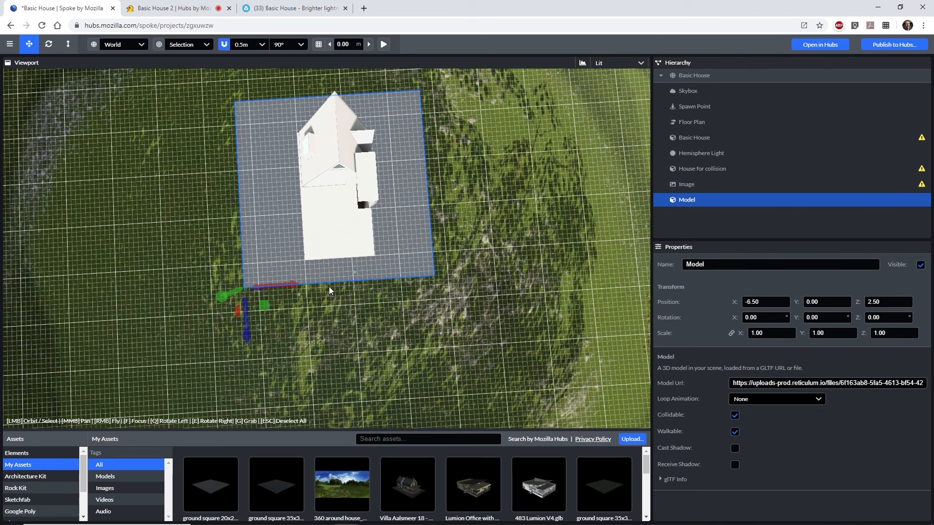
left_click_drag(262, 310, 263, 313)
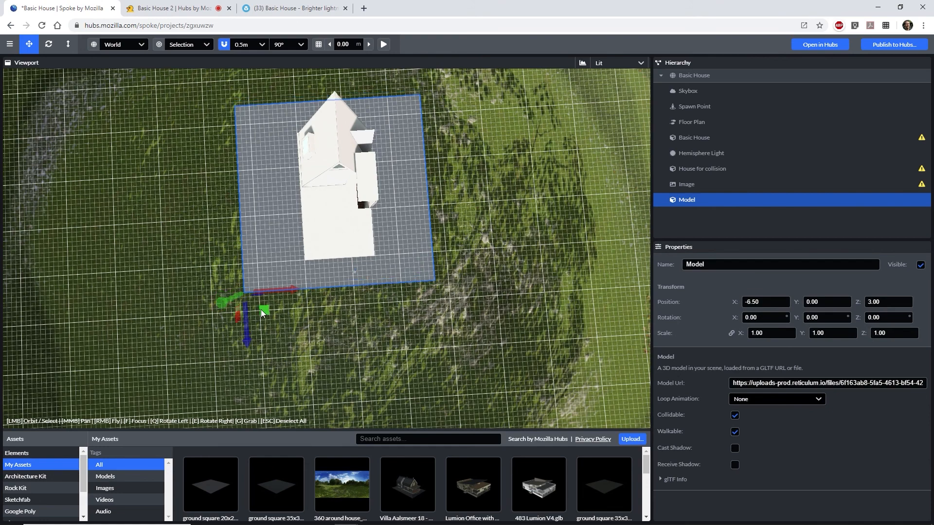
Add Forest_20x20m.png to the scene, scale it to 20, and tilt it slightly around X.
key("alt+Tab")
left_click_drag(511, 187, 268, 335)
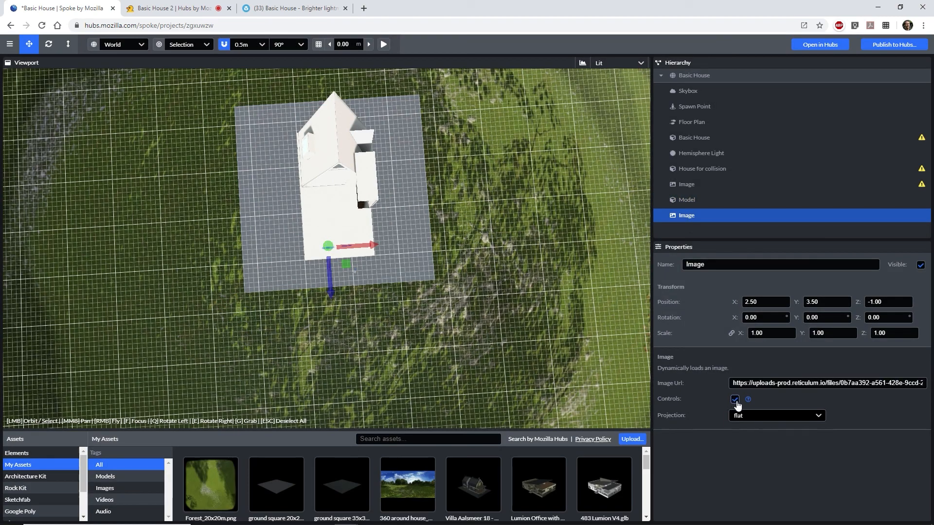
key("f")
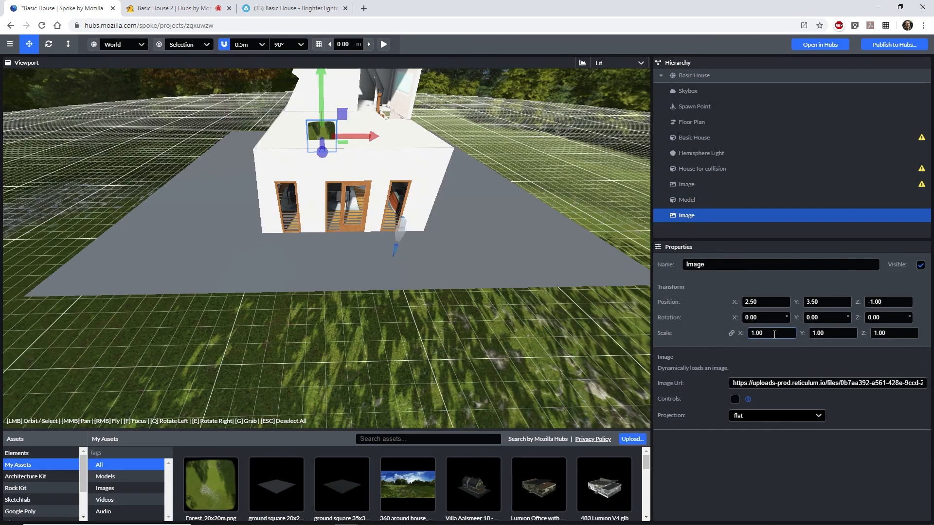
type("20")
key("Return")
left_click_drag(732, 319, 526, 309)
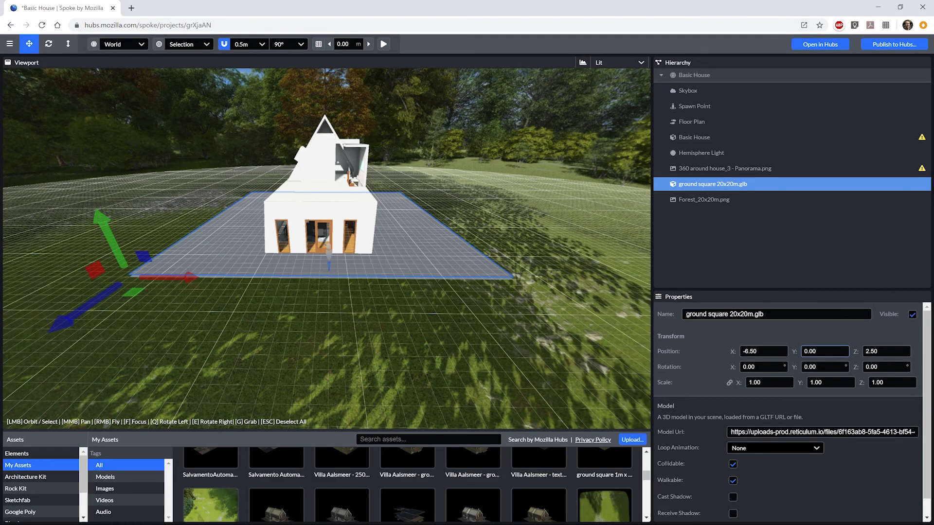
Lower the ground square to Y -0.3, regenerate the Floor Plan, and publish to Hubs.
left_click(825, 351)
type("-0.3")
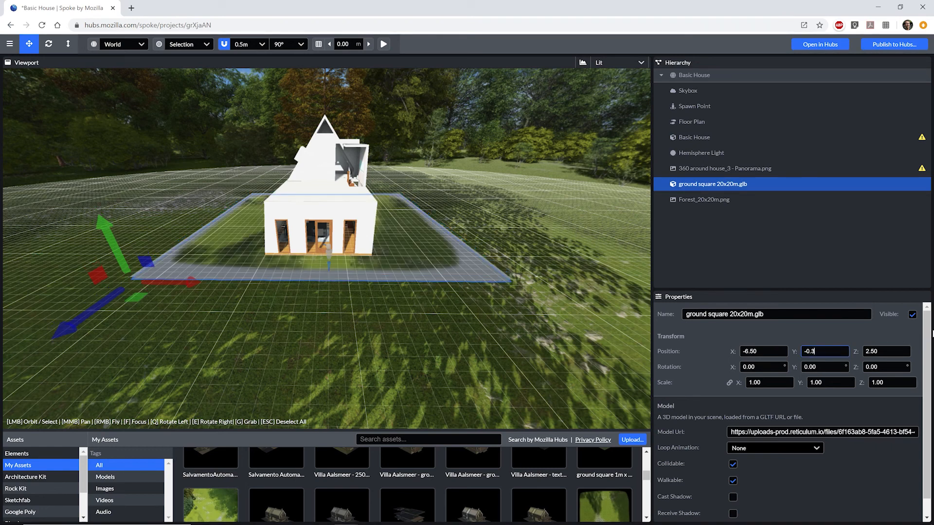
left_click(698, 122)
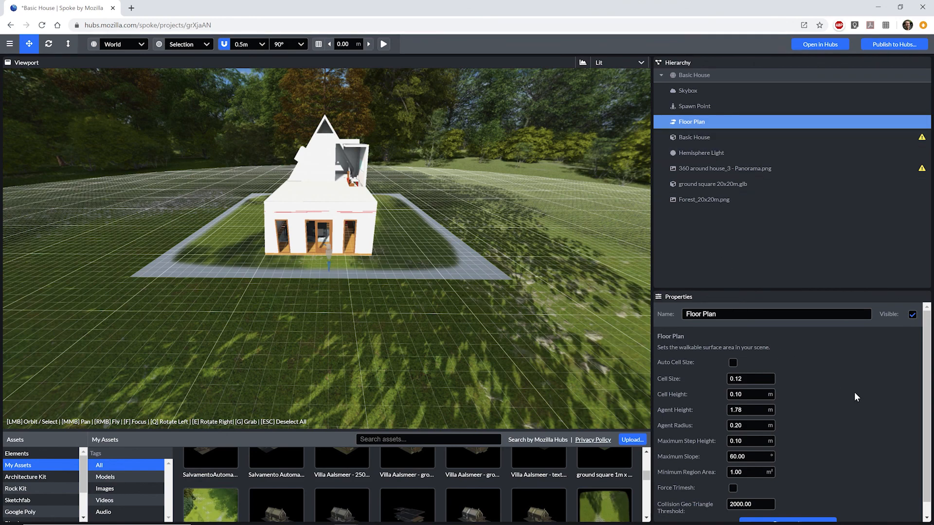
scroll(856, 397, "down", 1)
left_click(795, 510)
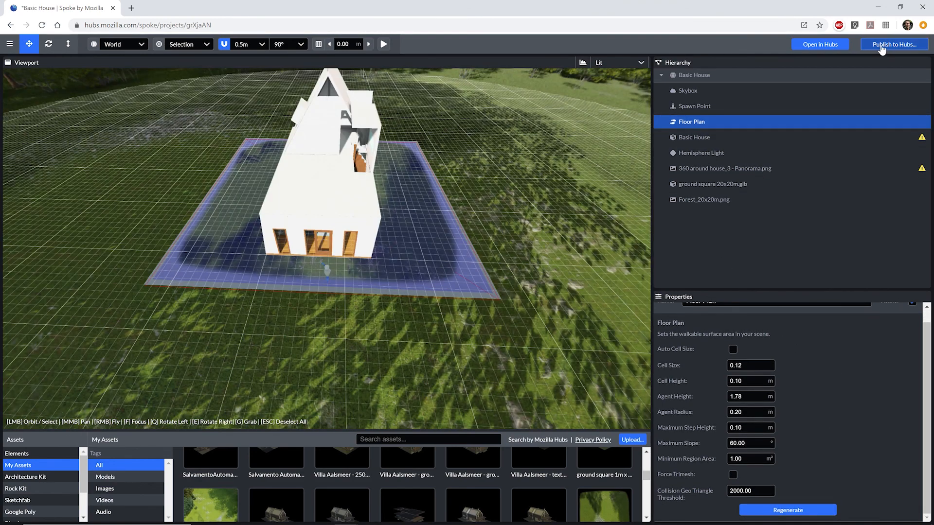
left_click(881, 46)
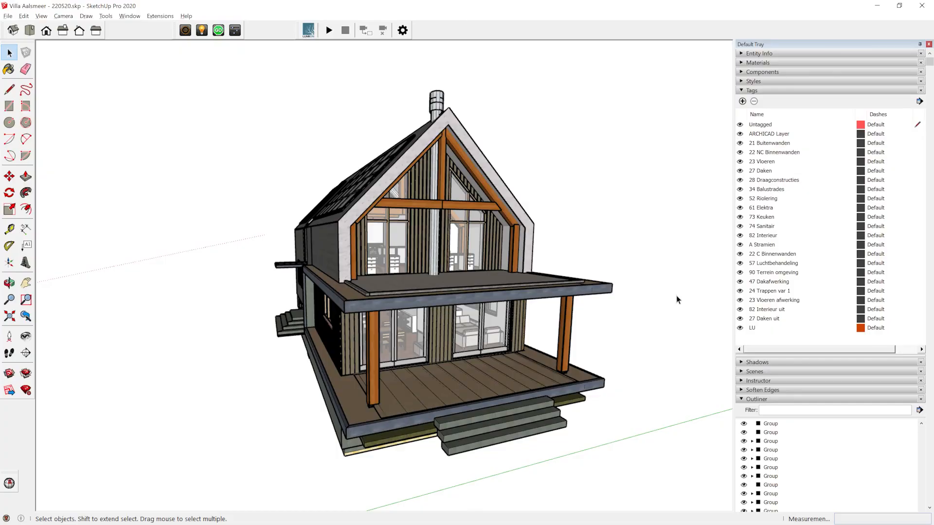
Orbit around the Villa Aalsmeer model, then export it as Binary glTF (.glb) and save.
key("o")
left_click_drag(689, 298, 340, 309)
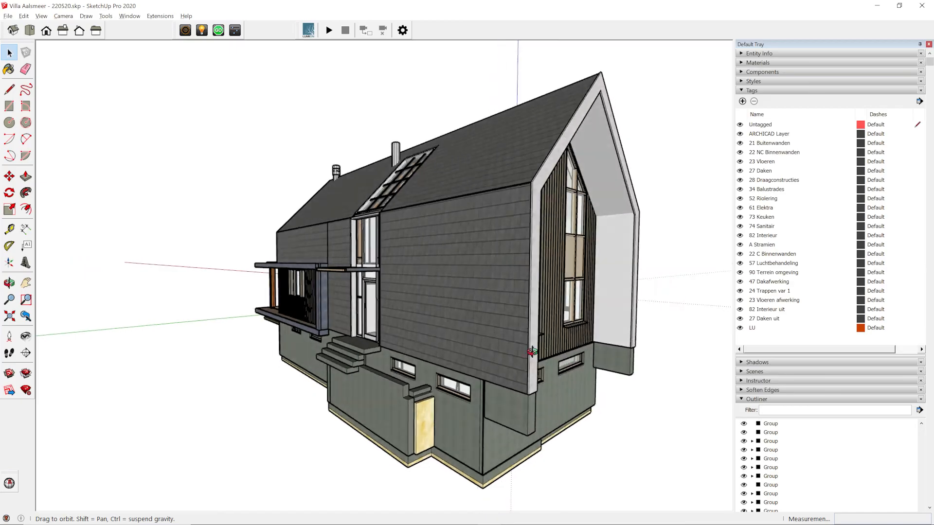
left_click_drag(335, 340, 257, 349)
middle_click_drag(257, 348, 54, 355)
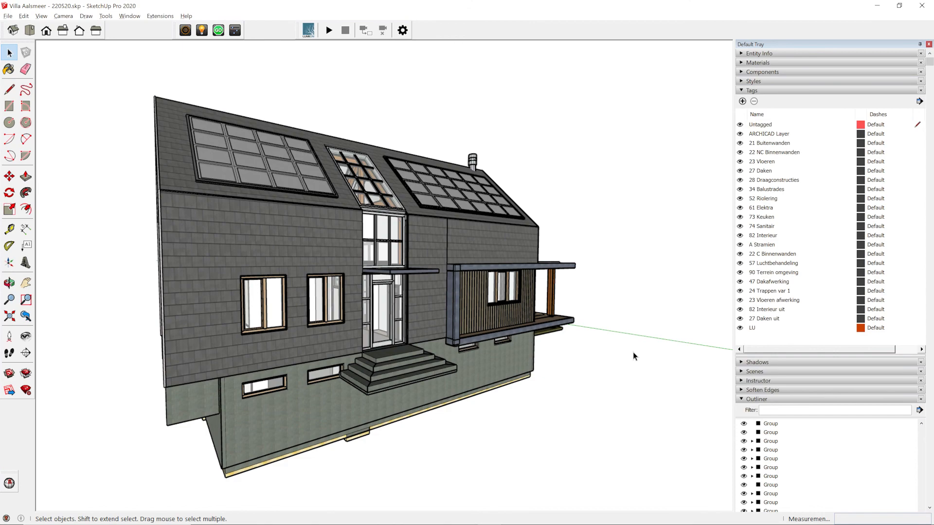
middle_click_drag(611, 363, 576, 354)
left_click_drag(576, 354, 83, 342)
key("space")
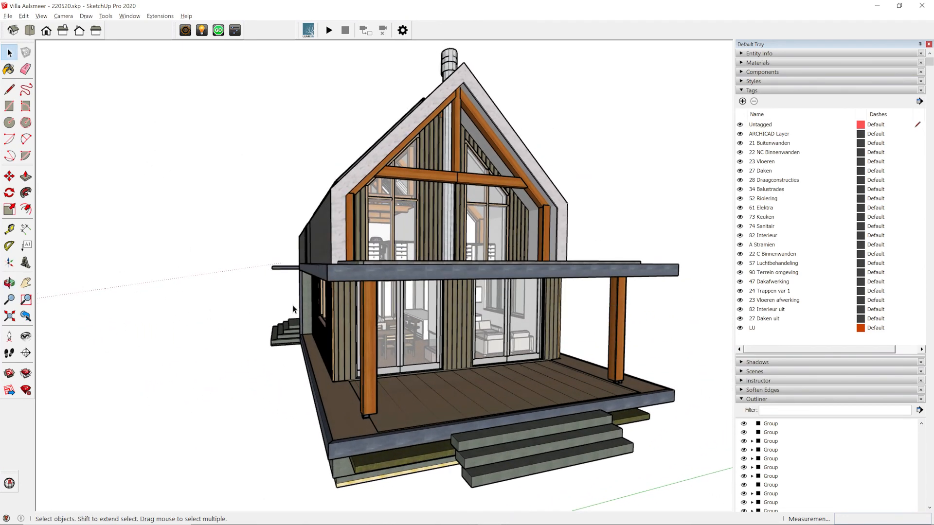
left_click(160, 16)
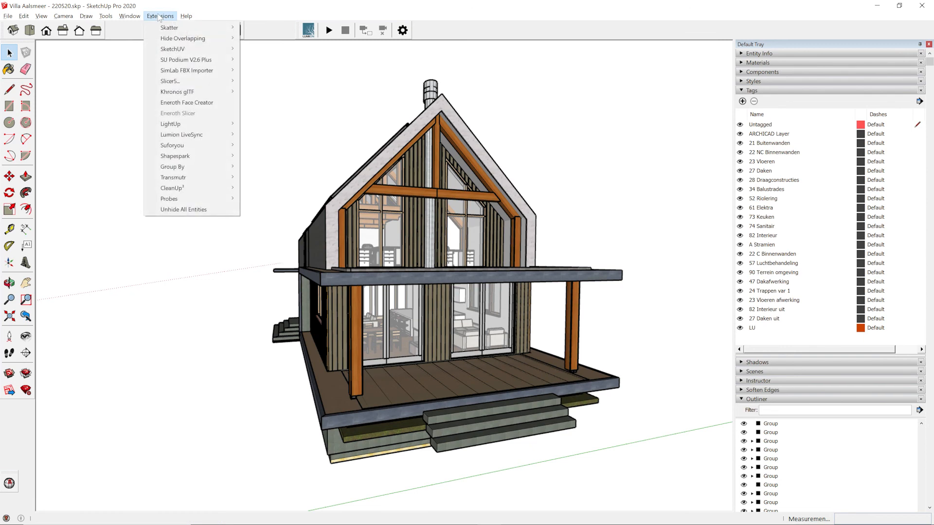
mouse_move(189, 94)
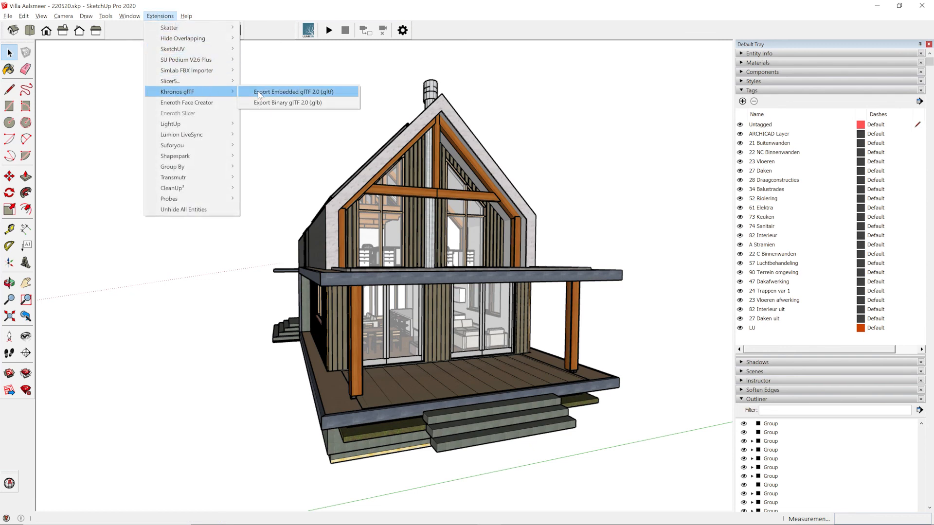
left_click(267, 102)
left_click(572, 406)
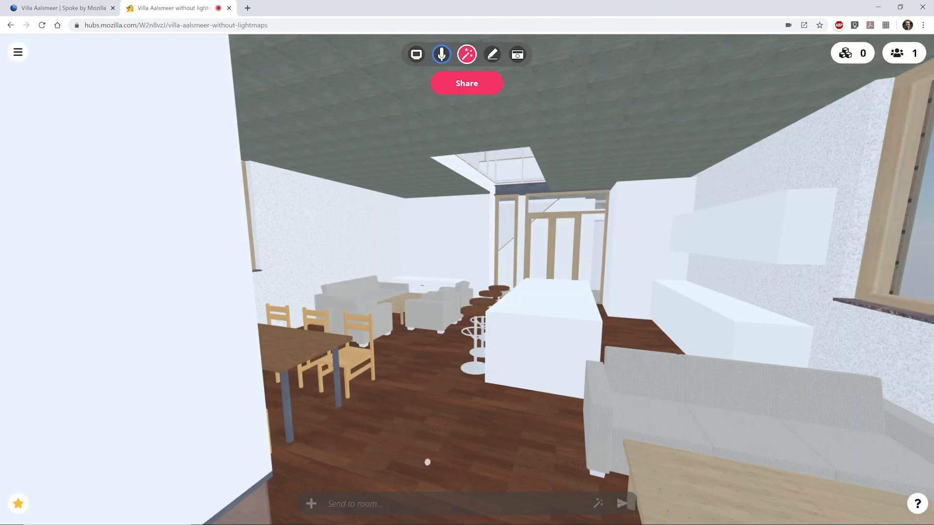
Walk through the Hubs villa from the dining area past the sofas toward the stairwell doors.
key("w")
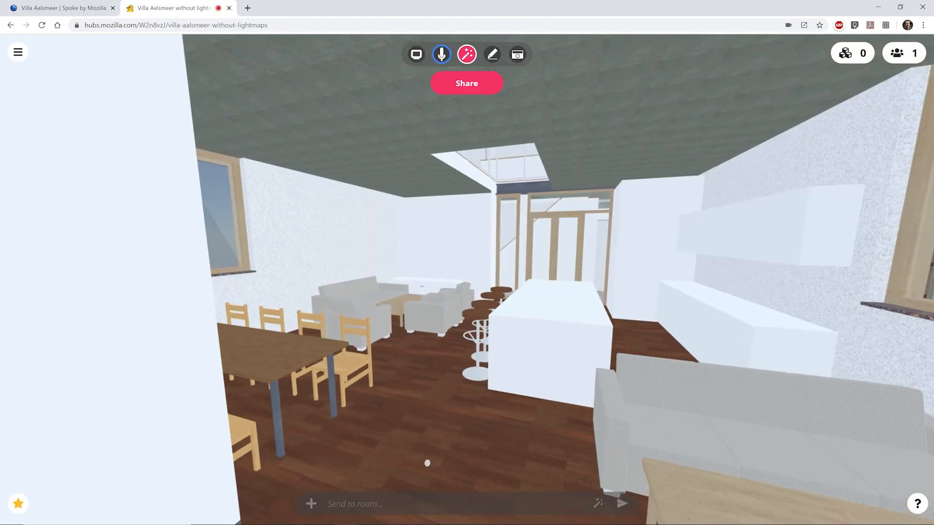
key("w")
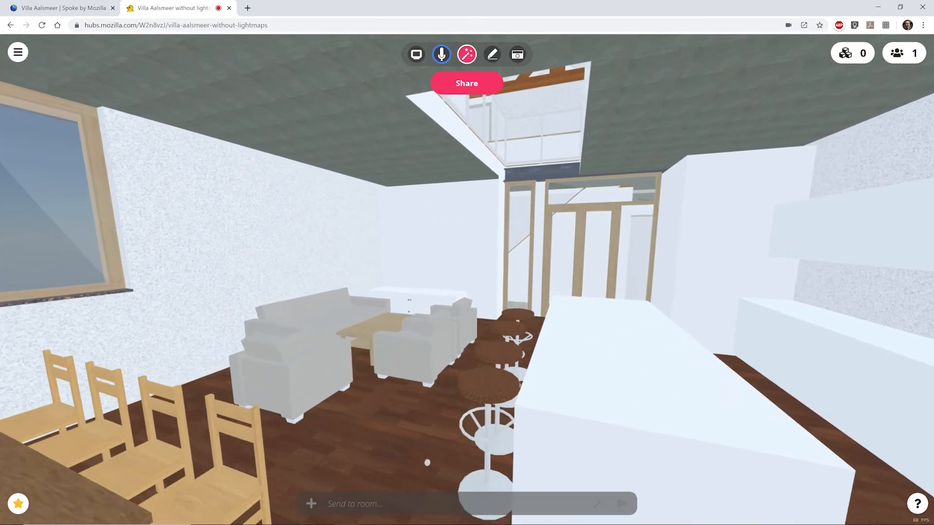
key("w")
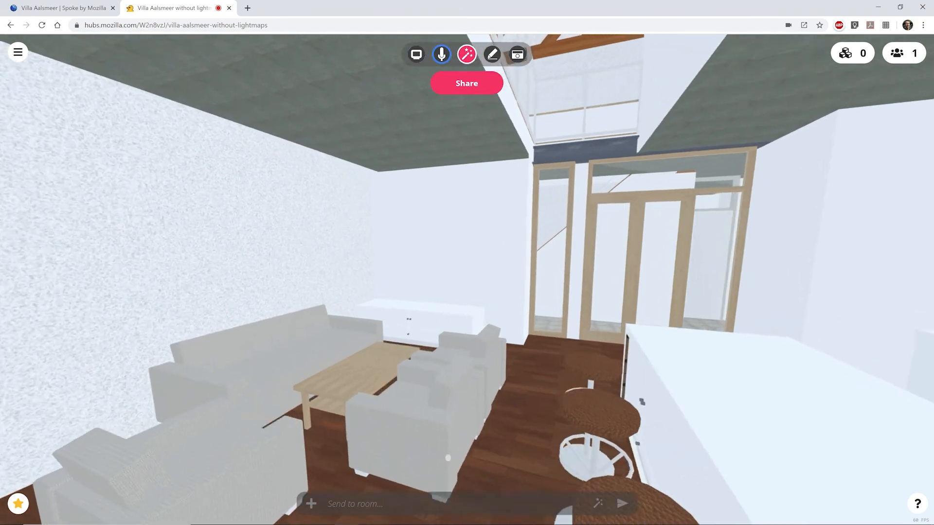
key("w")
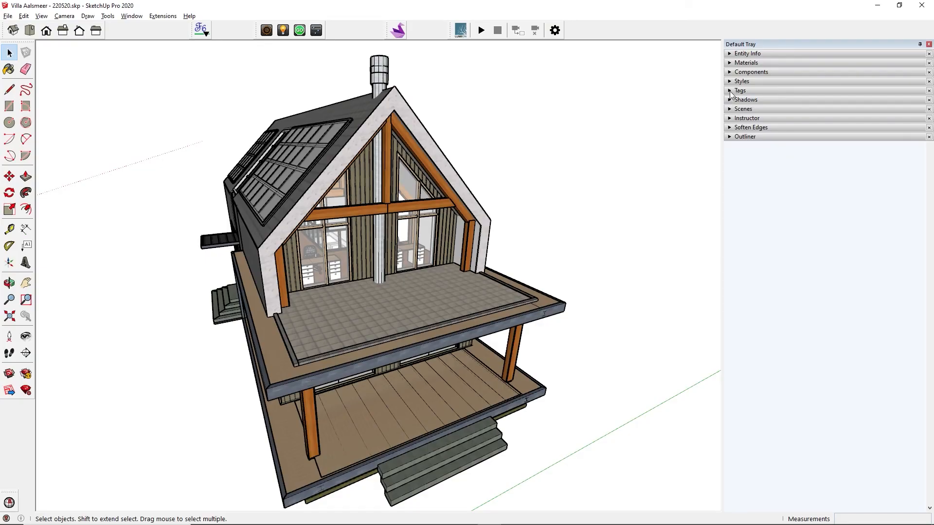
left_click(730, 91)
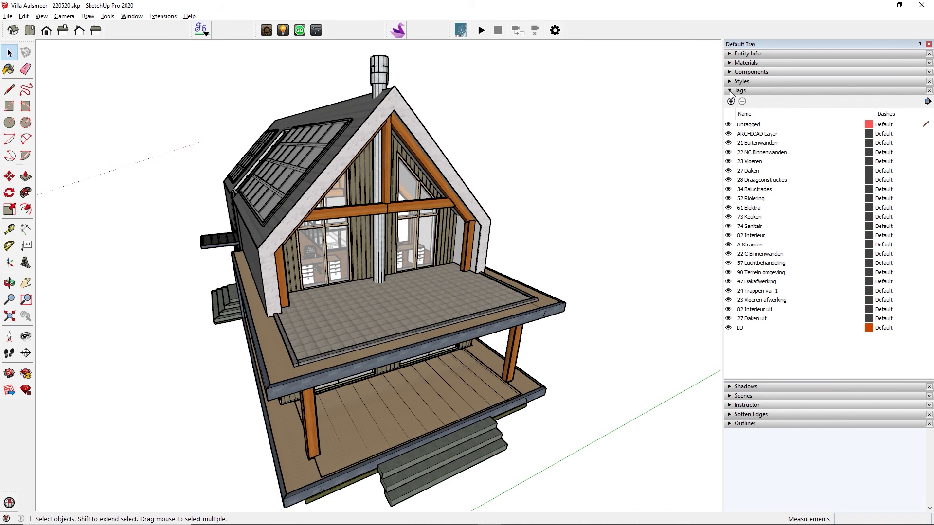
Hide Buitenwanden, Binnenwanden, Vloeren, Daken and all other tags so only ARCHICAD Layer walls show.
left_click(728, 134)
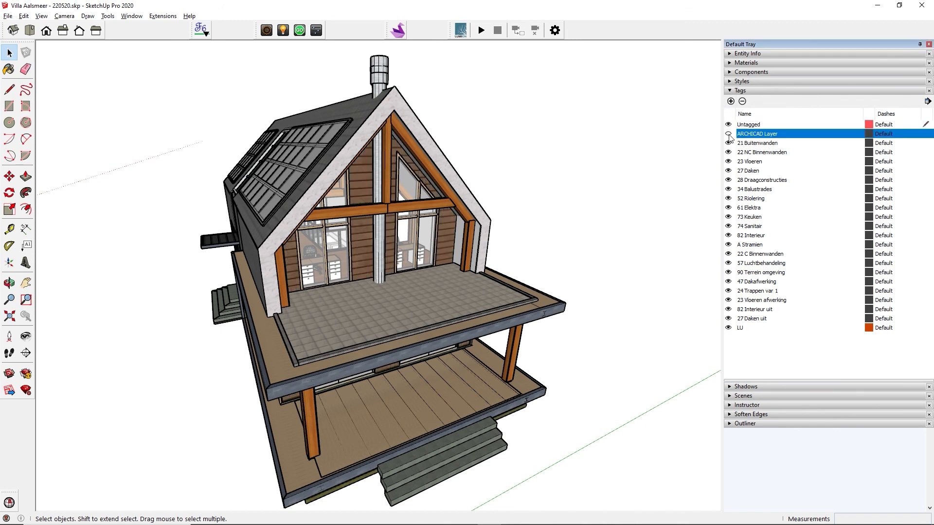
left_click(728, 143)
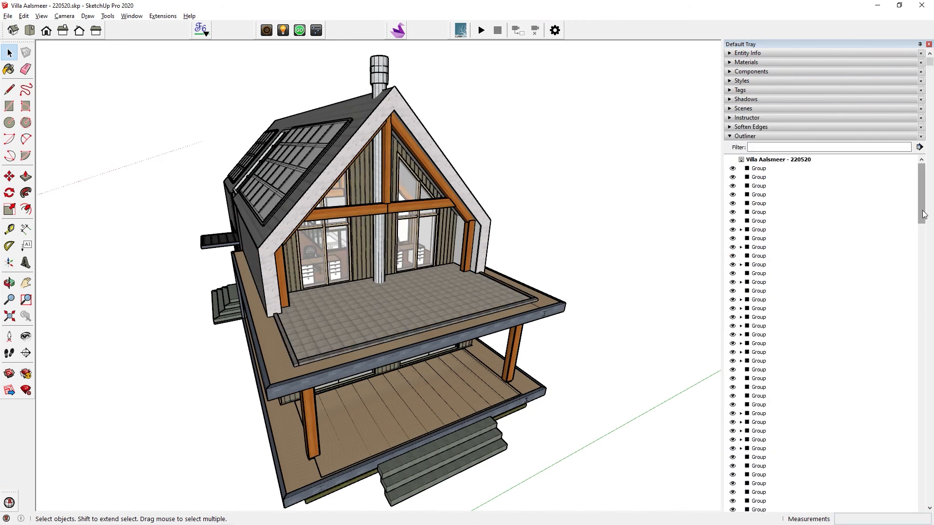
left_click_drag(923, 214, 923, 190)
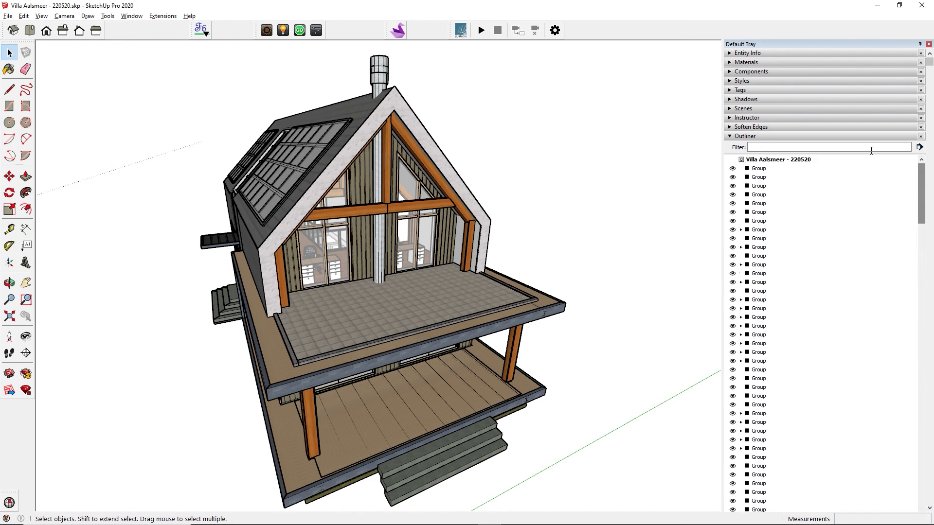
left_click(730, 138)
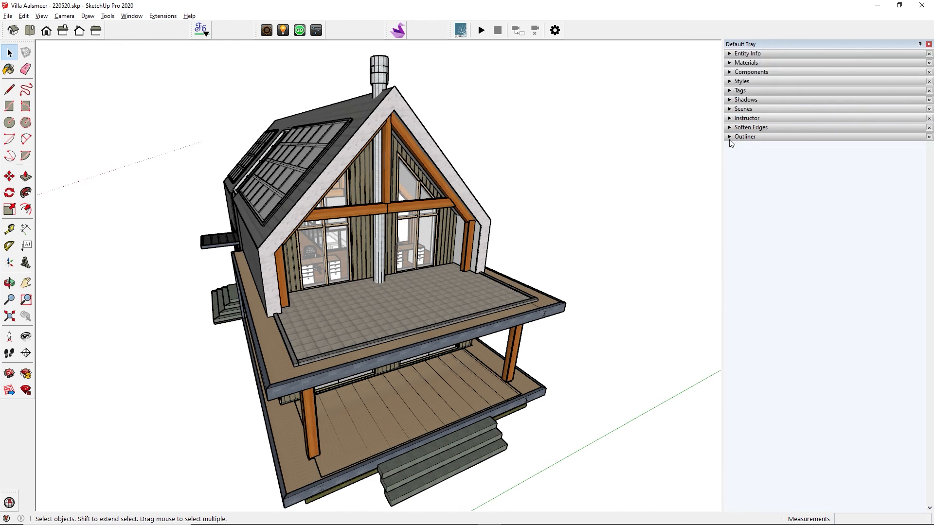
left_click(730, 91)
left_click(728, 152)
left_click(728, 161)
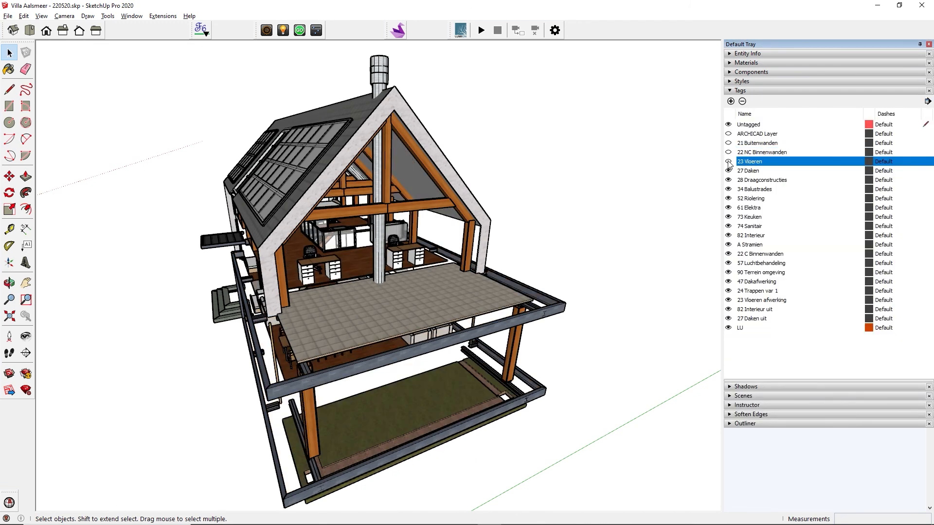
left_click(727, 171)
left_click(763, 184)
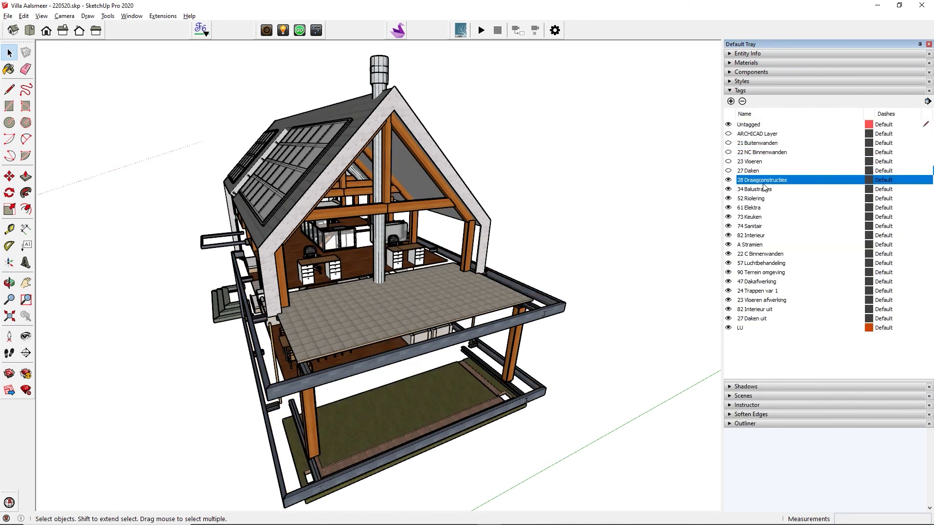
left_click(746, 330, "shift")
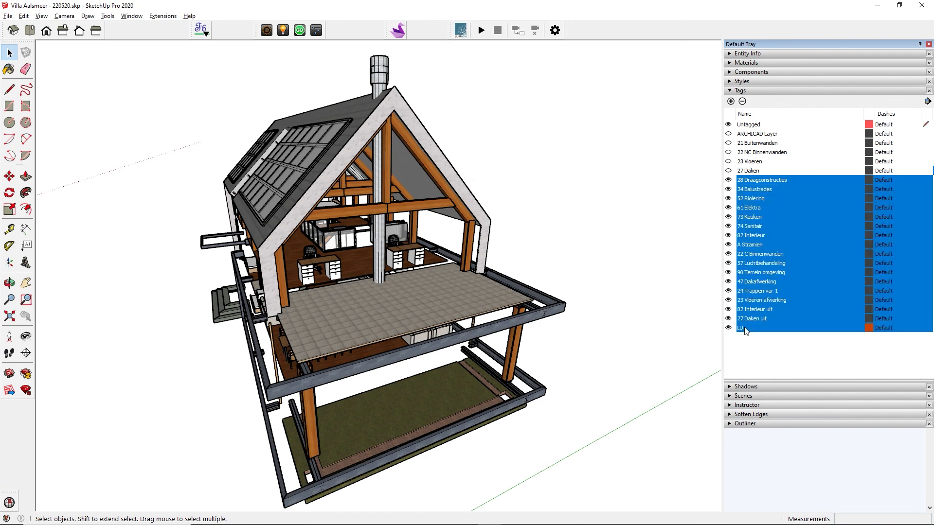
left_click(728, 328)
left_click(728, 134)
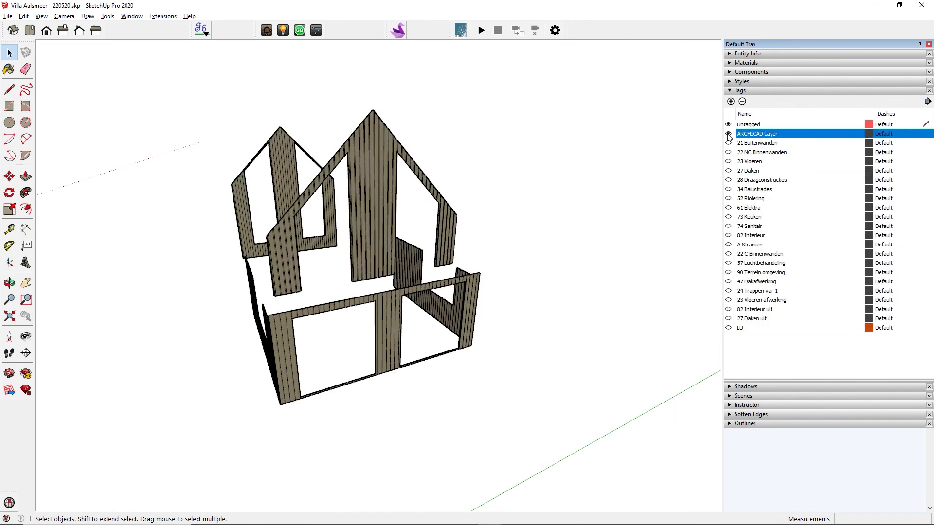
Group all the ARCHICAD Layer walls, name the group 'Outside walls' in Outliner, and hide it.
key("ctrl+a")
right_click(374, 243)
left_click(400, 337)
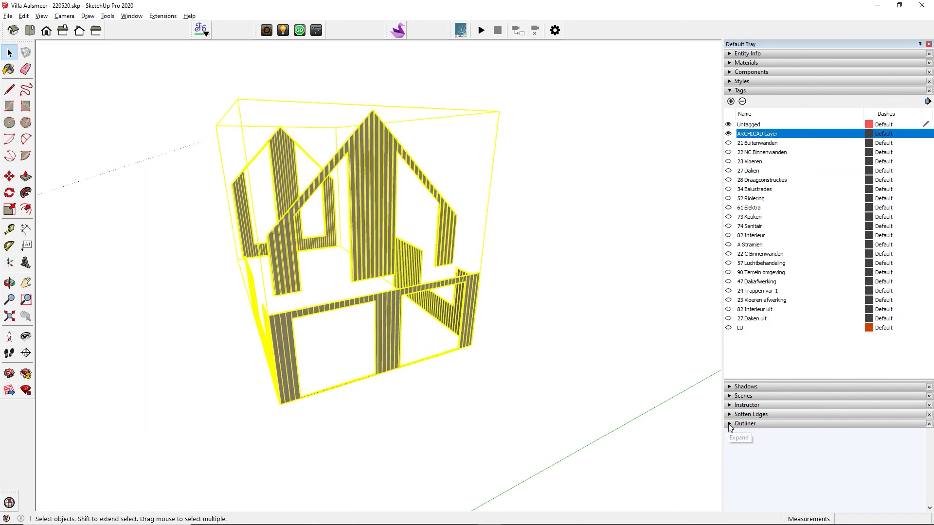
left_click(744, 423)
left_click_drag(929, 62, 929, 501)
right_click(778, 446)
left_click(788, 436)
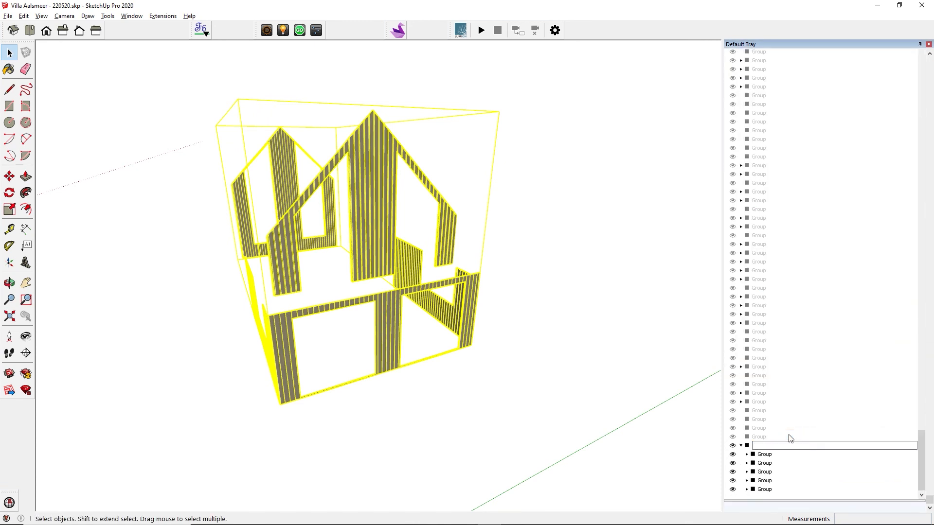
key("Return")
left_click(741, 446)
left_click(732, 491)
Turn the 21 Buitenwanden tag back on.
left_click_drag(922, 452, 921, 53)
scroll(876, 153, "up", 3)
scroll(875, 153, "up", 5)
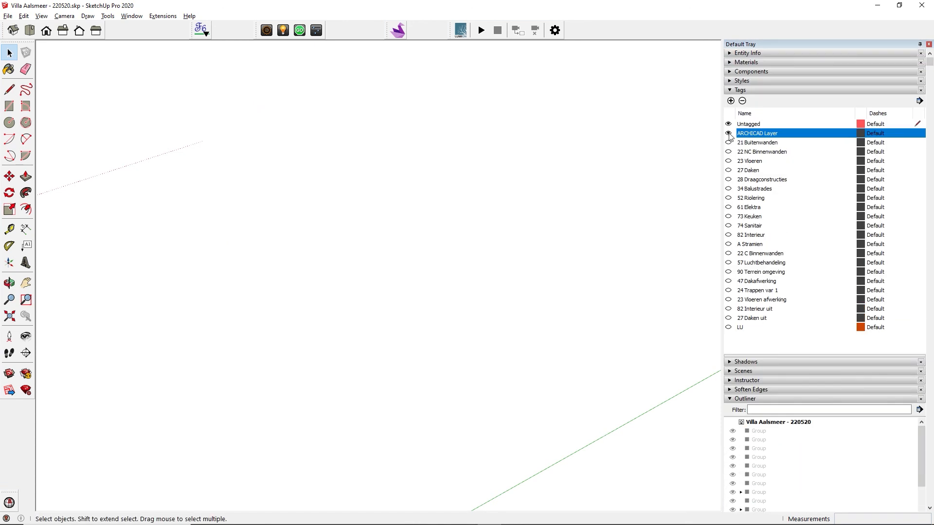
left_click(728, 141)
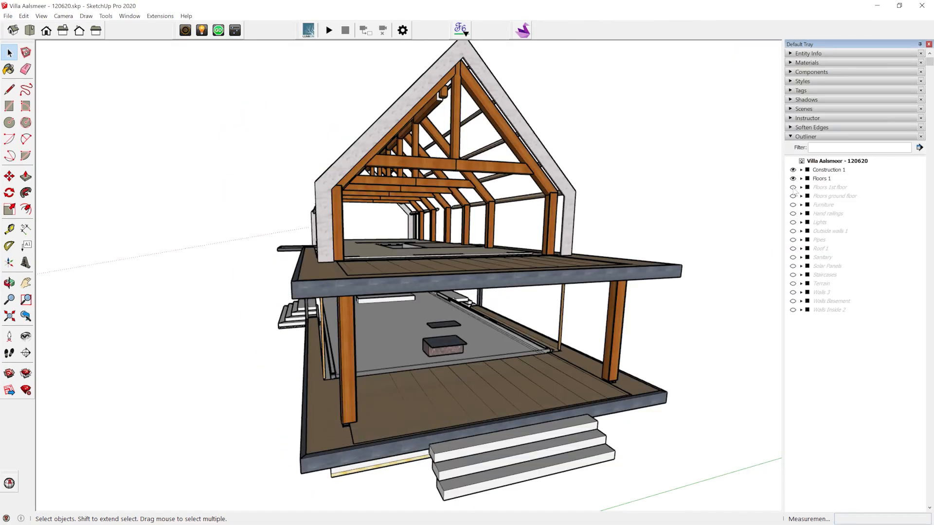
Unhide every hidden Outliner group, including Pipes, Roof 1, Solar Panels, Staircases, Walls 3 and Walls Basement.
left_click(792, 187)
left_click(793, 196)
left_click(792, 204)
left_click(792, 213)
left_click(793, 222)
left_click(792, 231)
left_click(792, 239)
left_click(792, 249)
left_click(792, 258)
left_click(792, 266)
left_click(792, 275)
left_click(792, 292)
left_click(792, 301)
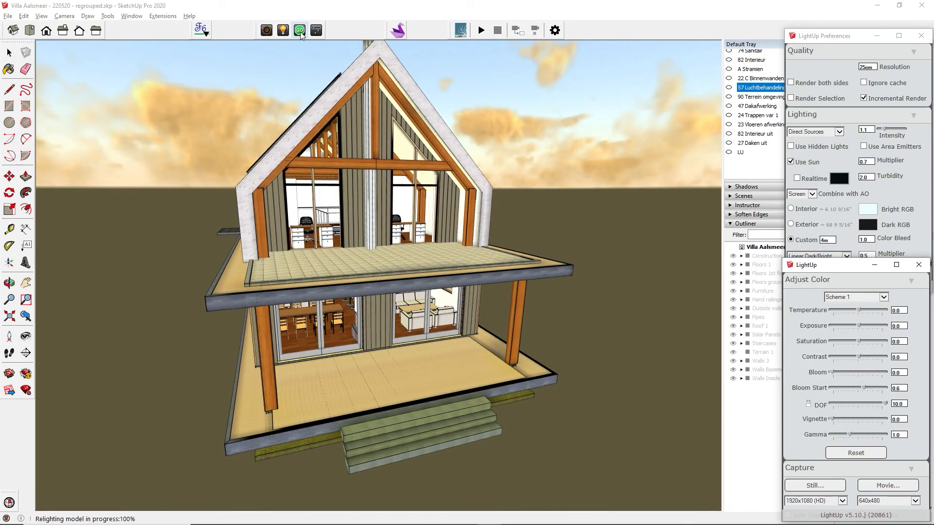
Clear the LightUp lighting cache from the Extensions menu and confirm with Yes.
middle_click_drag(264, 120, 323, 189)
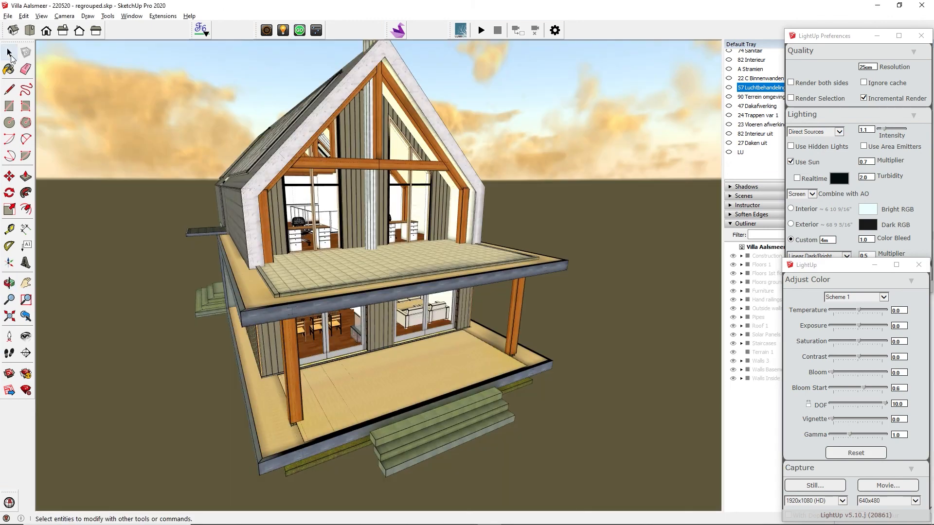
left_click(10, 52)
left_click(162, 16)
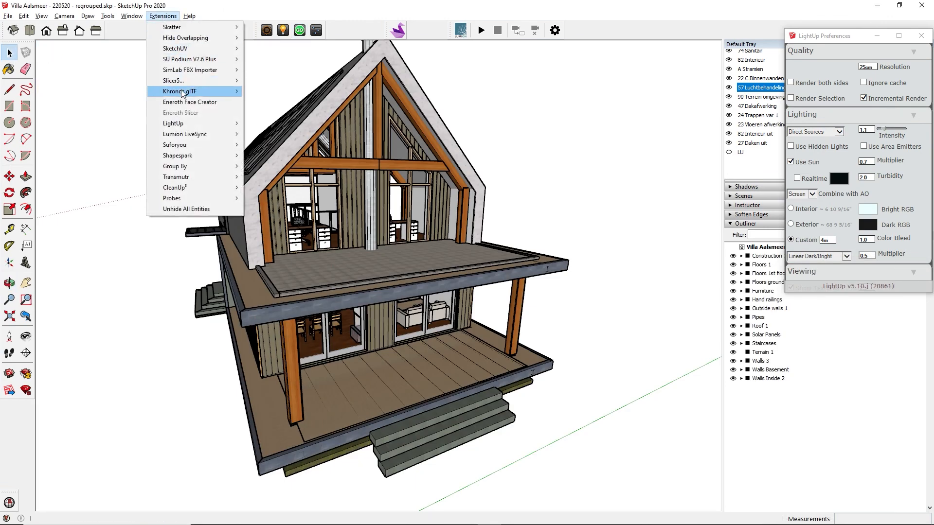
mouse_move(185, 128)
mouse_move(272, 202)
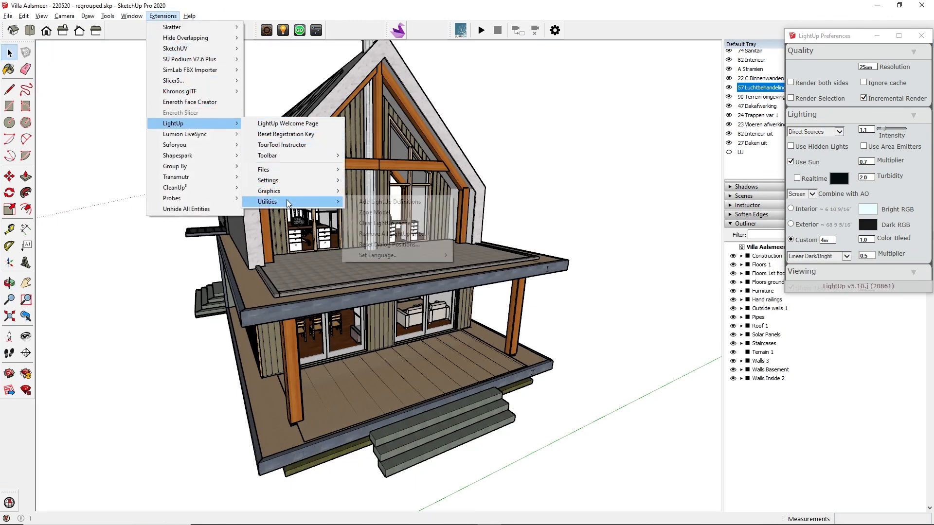
left_click(384, 225)
left_click(456, 288)
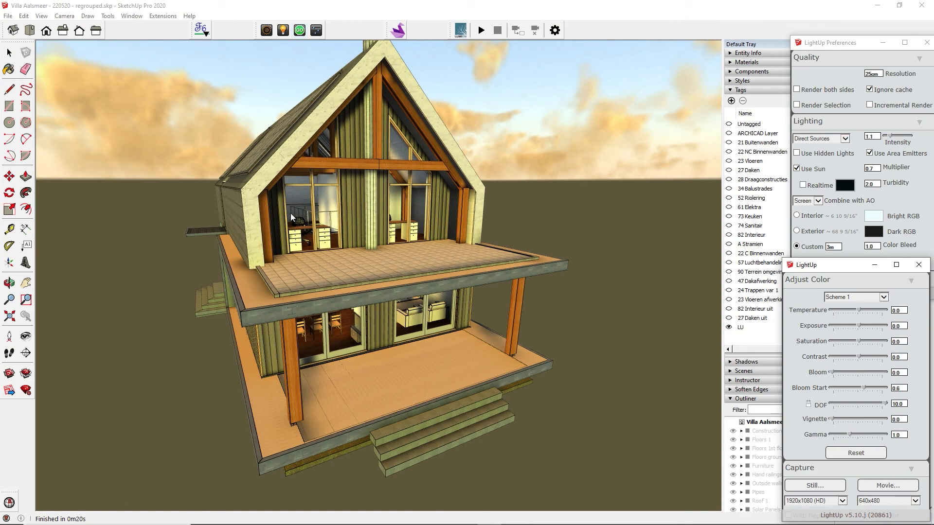
Orbit around the freshly lit villa, then walk forward toward the hallway doors.
middle_click_drag(291, 213, 522, 251)
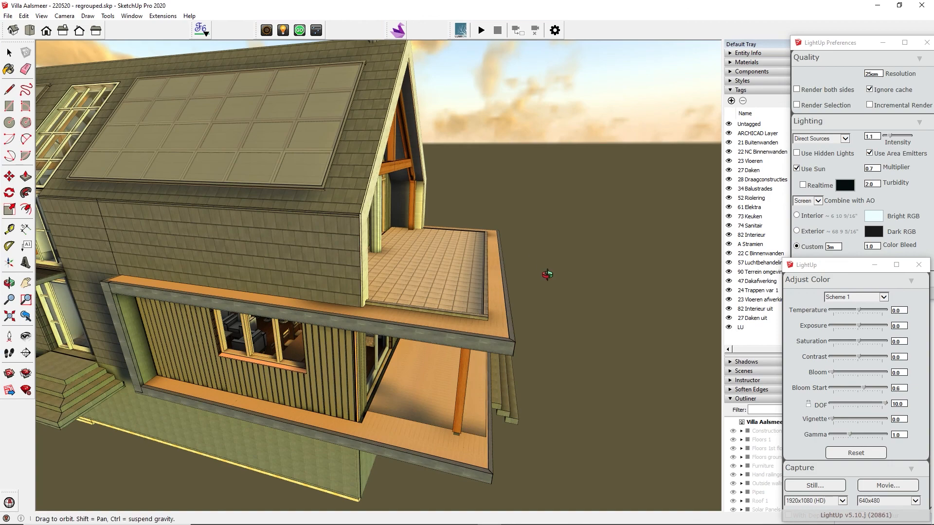
middle_click_drag(547, 275, 130, 206)
middle_click_drag(563, 214, 328, 240)
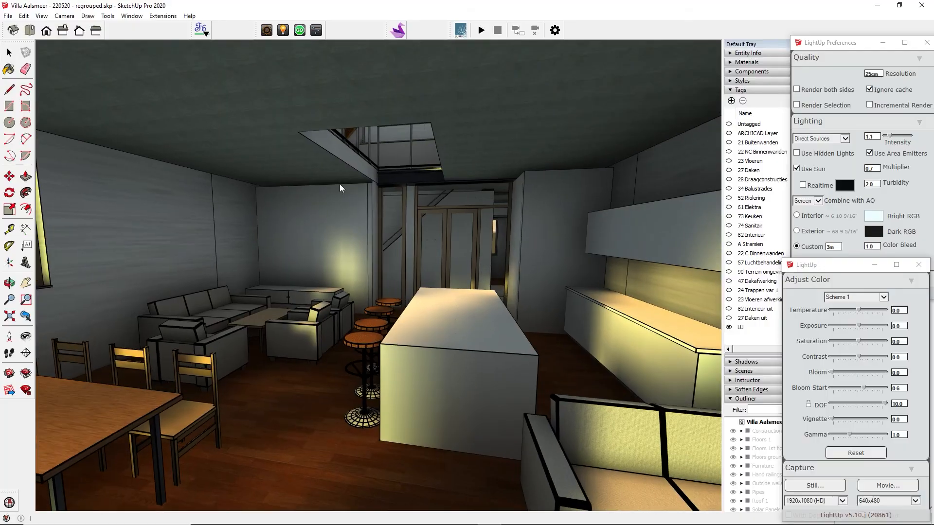
scroll(337, 260, "up", 5)
left_click_drag(345, 229, 392, 163)
left_click_drag(393, 162, 386, 152)
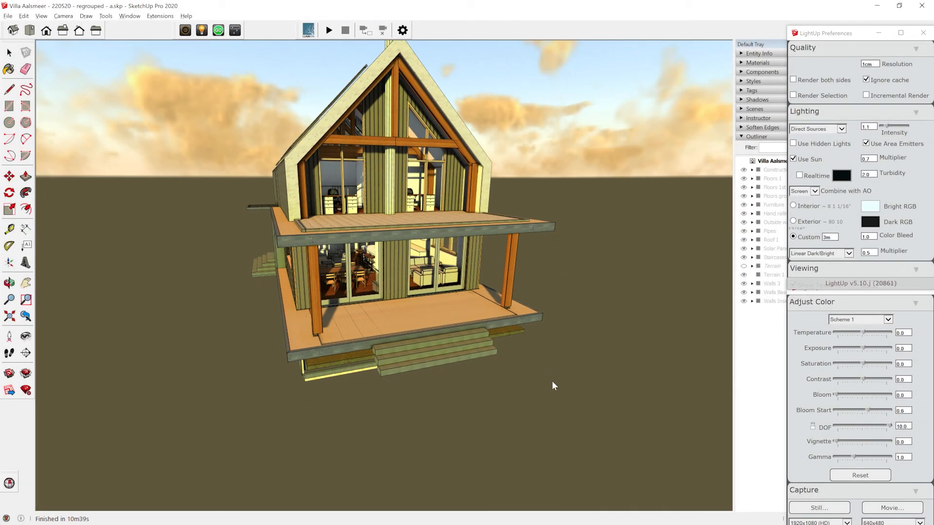
Walk from in front of the lit house into the bedroom, then on toward the basement doorways.
middle_click_drag(552, 381, 551, 357)
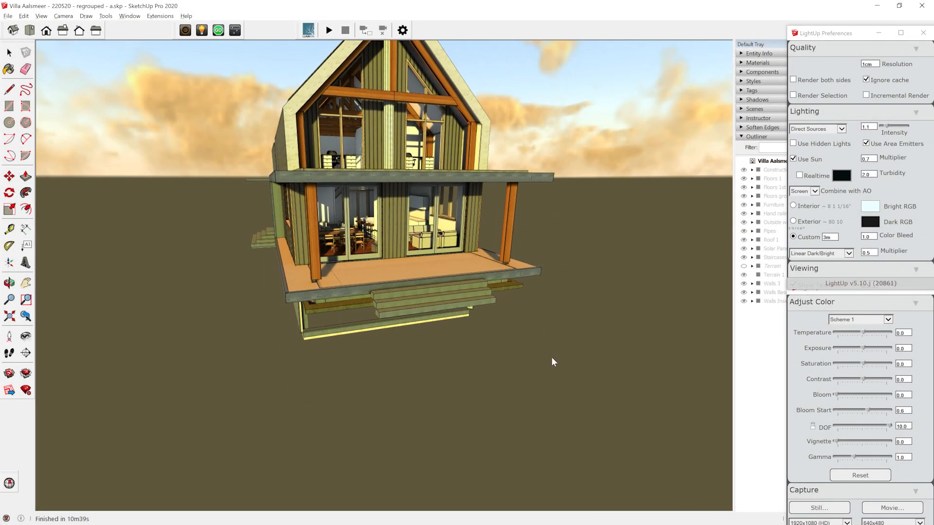
left_click_drag(471, 373, 471, 284)
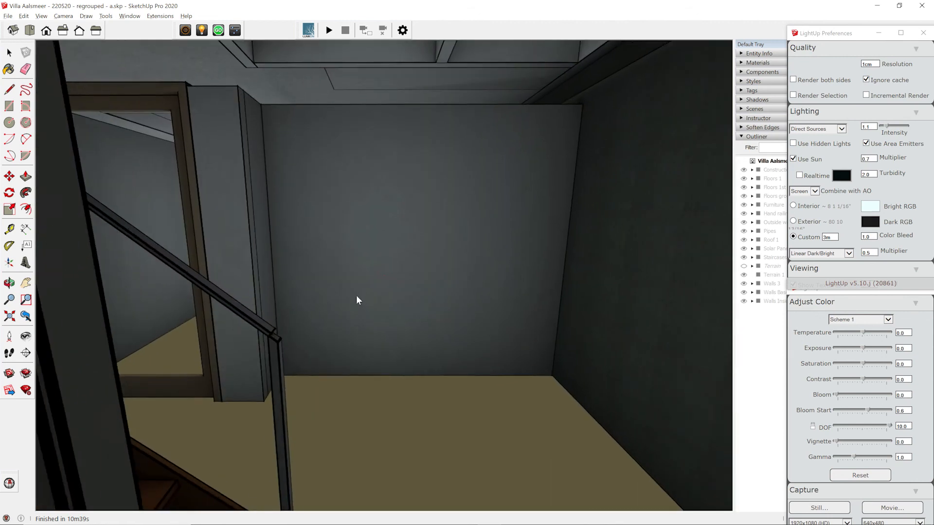
left_click_drag(356, 296, 355, 171)
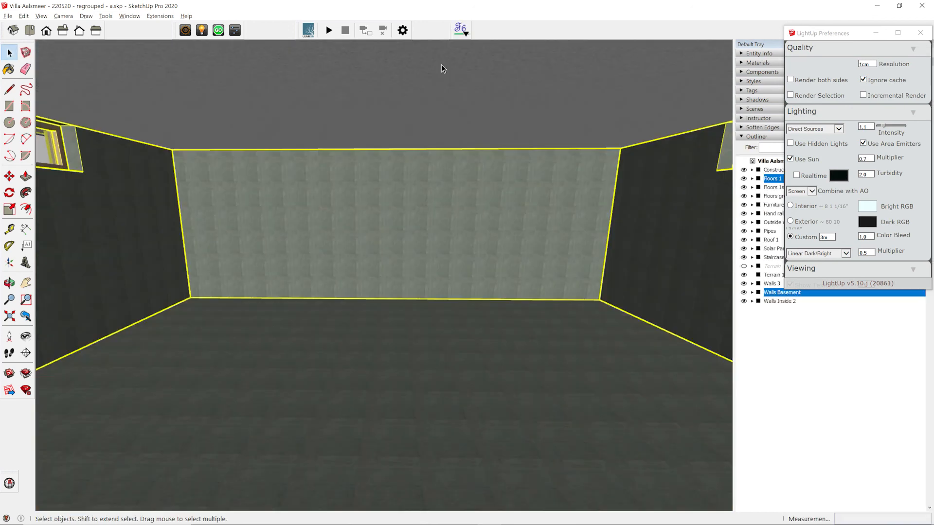
Auto-reverse the basement walls' faces with Fredo Tools and recompute the basement lighting in LightUp.
left_click(465, 37)
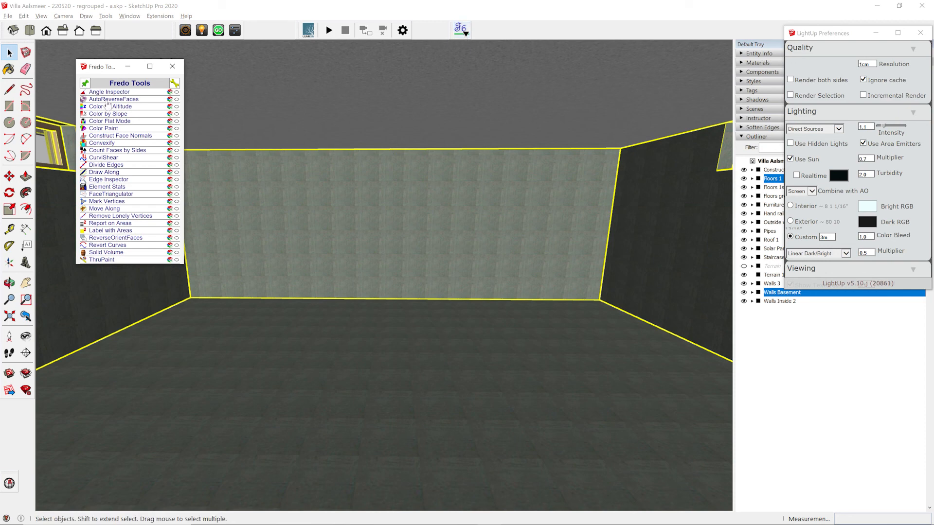
left_click(108, 99)
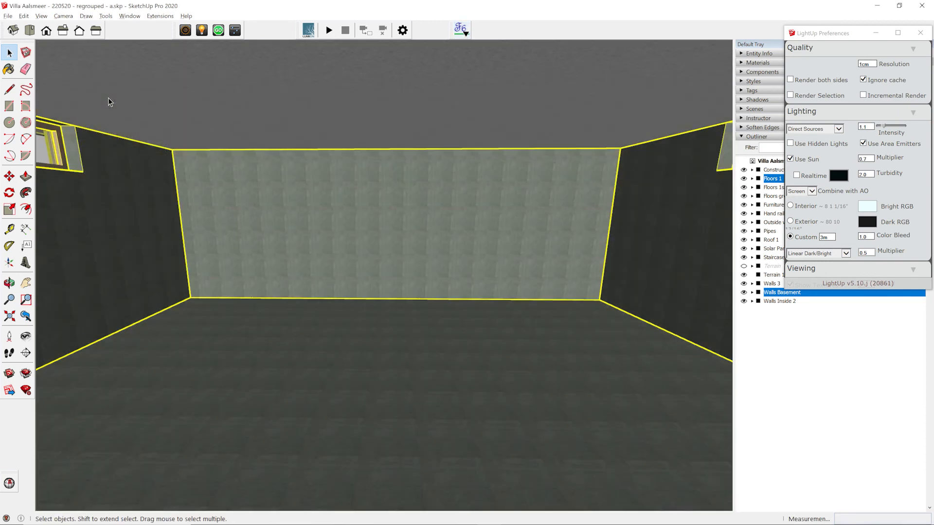
left_click(218, 33)
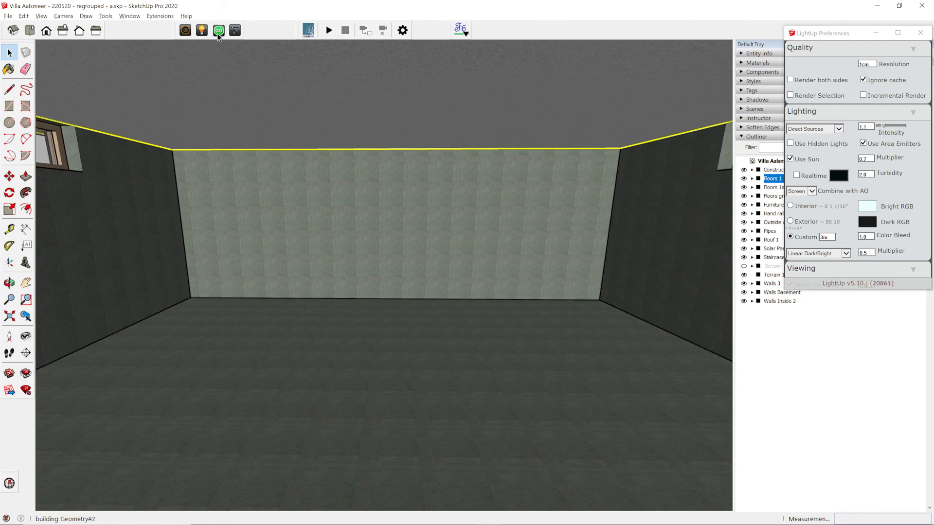
left_click(470, 290)
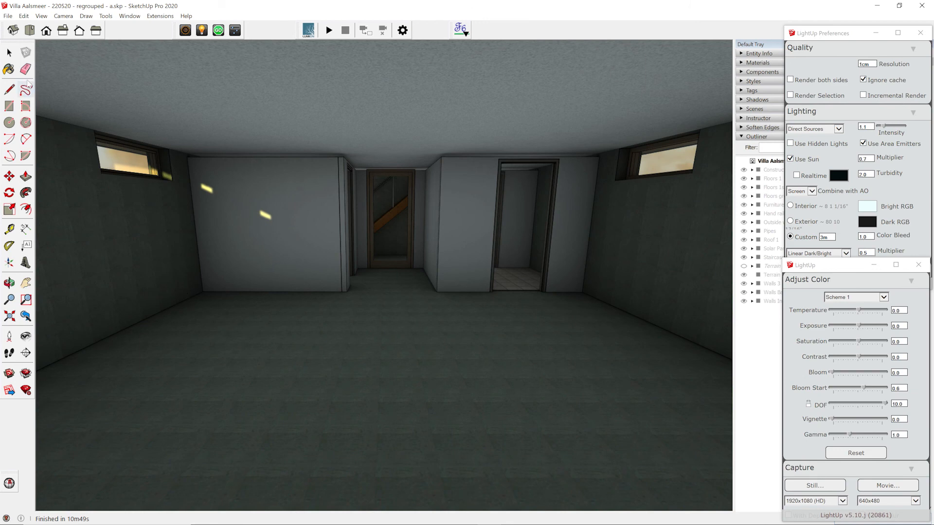
left_click(9, 52)
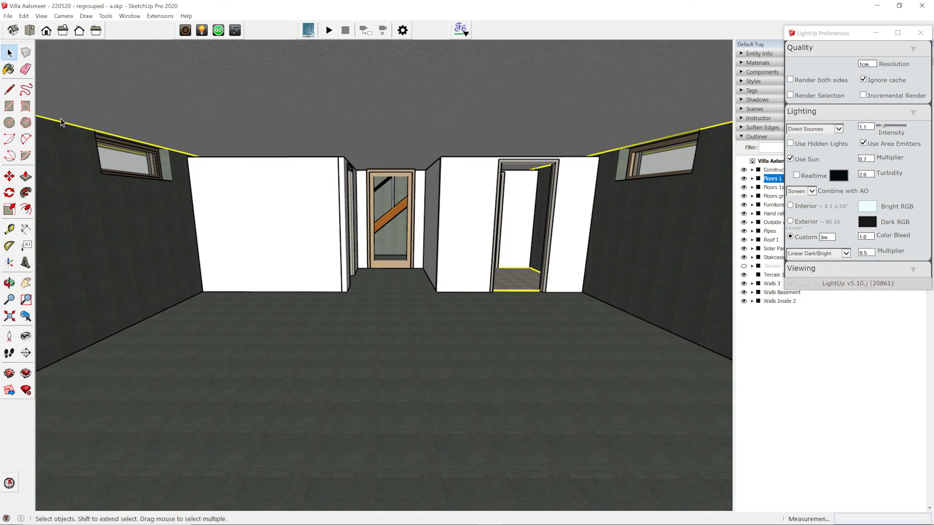
left_click(916, 34)
Replace the basement floor's concrete material texture with a plain texture image.
left_click(742, 62)
key("b")
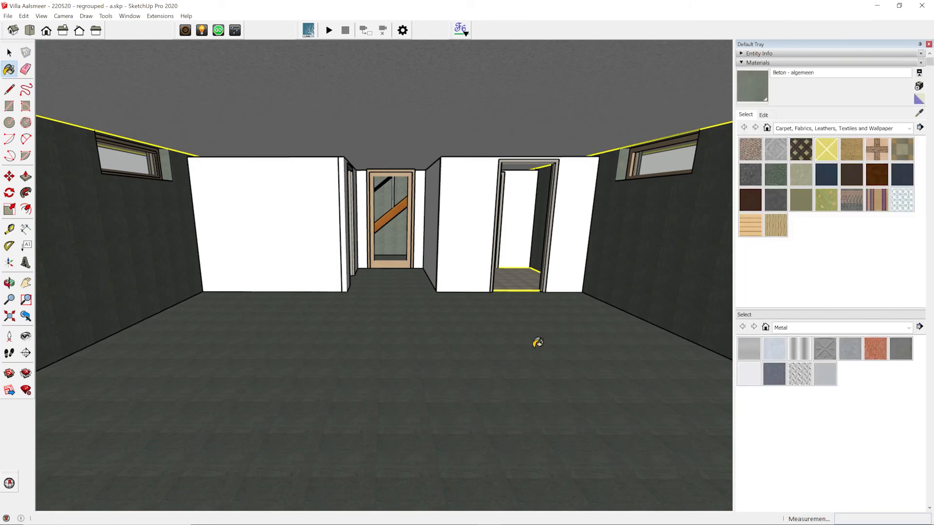
left_click(766, 115)
left_click(746, 208)
left_click(621, 167)
left_click(642, 451)
left_click(746, 115)
Give the ceiling's Stucwerk - wit fijn and walls' Beton - donker materials plain texture images.
left_click(578, 96, "alt")
left_click(768, 115)
left_click(747, 209)
double_click(594, 212)
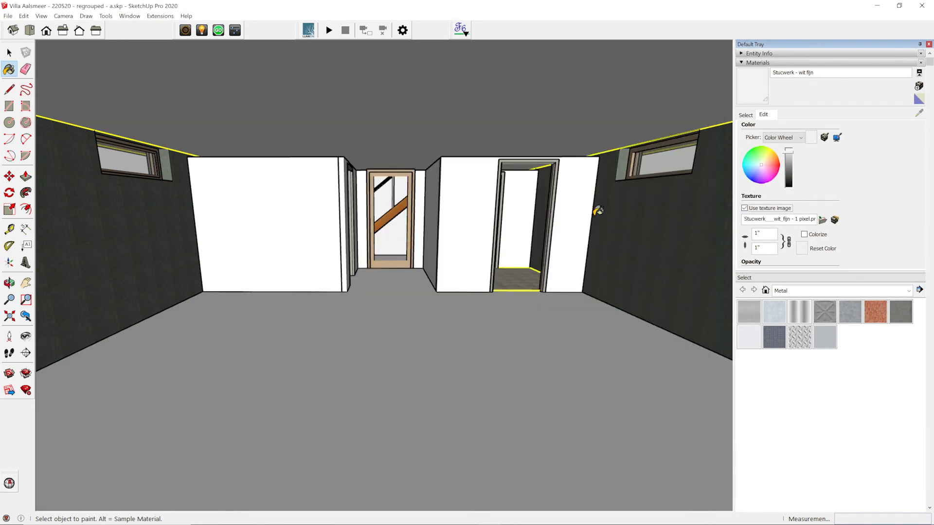
left_click(748, 115)
left_click(697, 229, "alt")
left_click(765, 115)
left_click(747, 208)
double_click(618, 212)
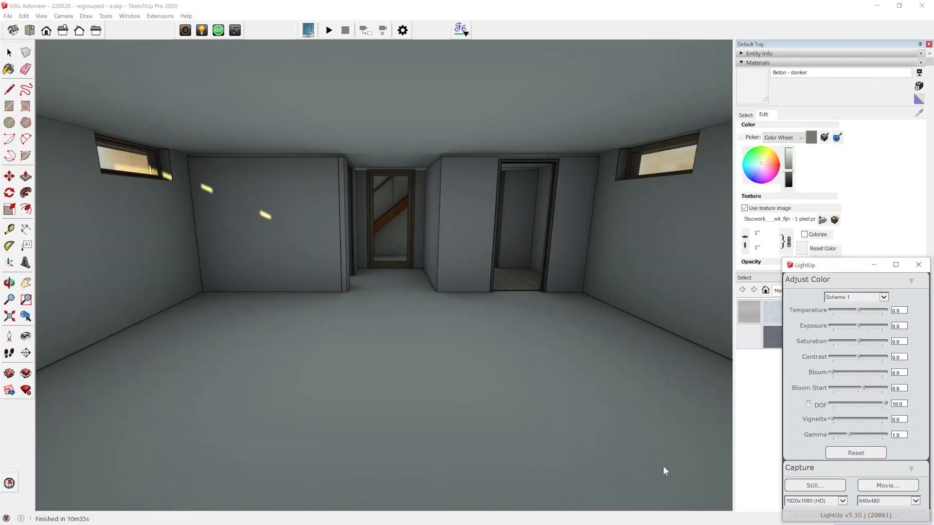
left_click_drag(521, 461, 519, 432)
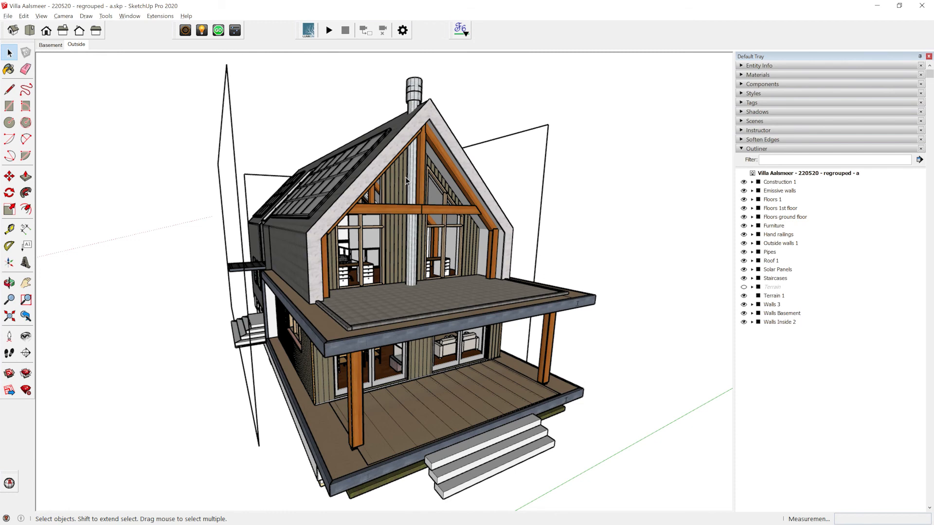
Copy the basement ceiling light fixtures with Move+Ctrl into a further row lower in the room.
middle_click_drag(405, 177, 209, 277)
middle_click_drag(549, 291, 713, 267)
middle_click_drag(342, 255, 418, 257)
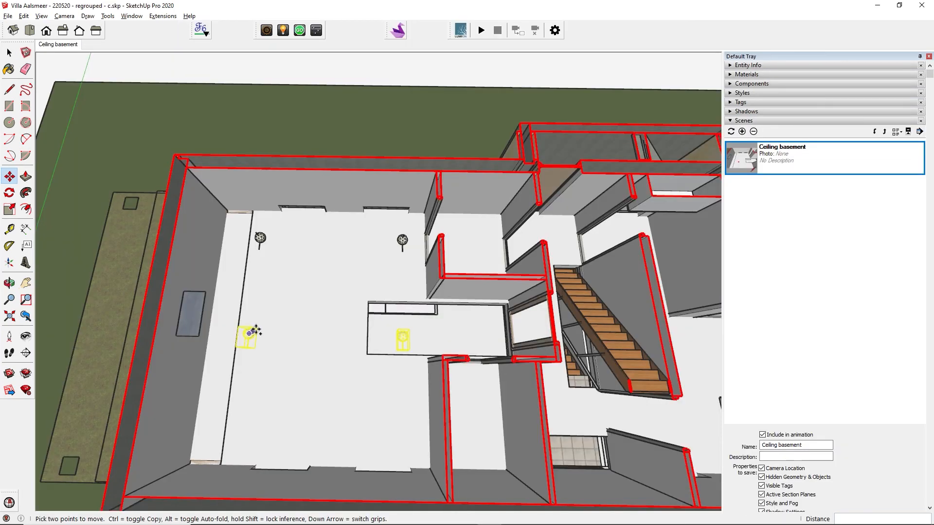
key("ctrl")
left_click(251, 332)
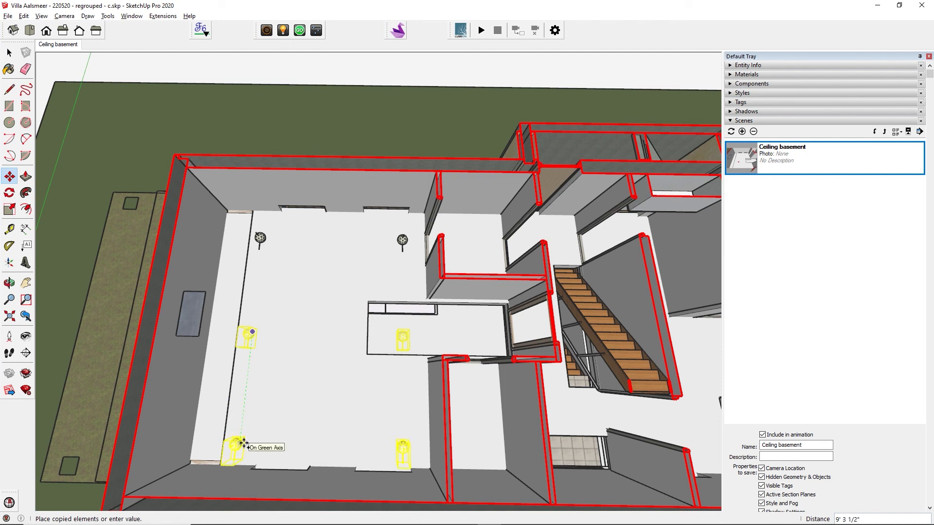
left_click(243, 444)
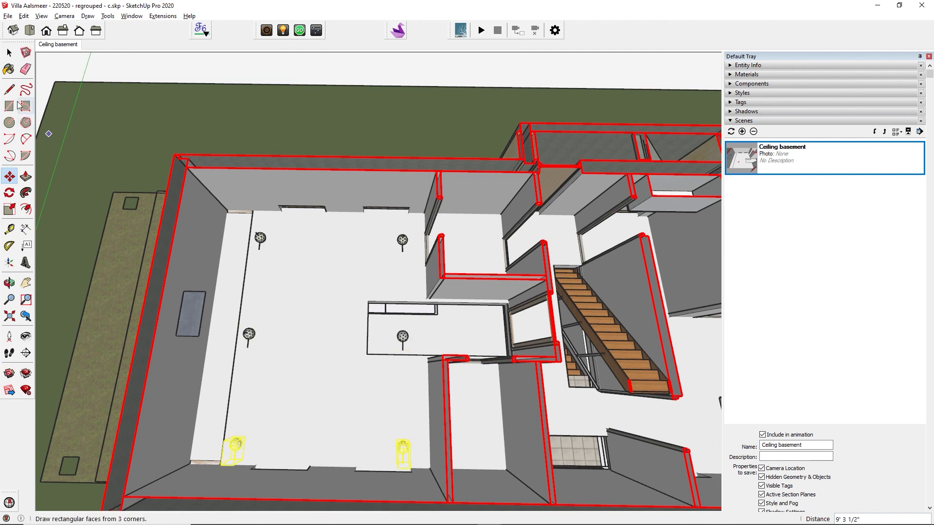
left_click(9, 52)
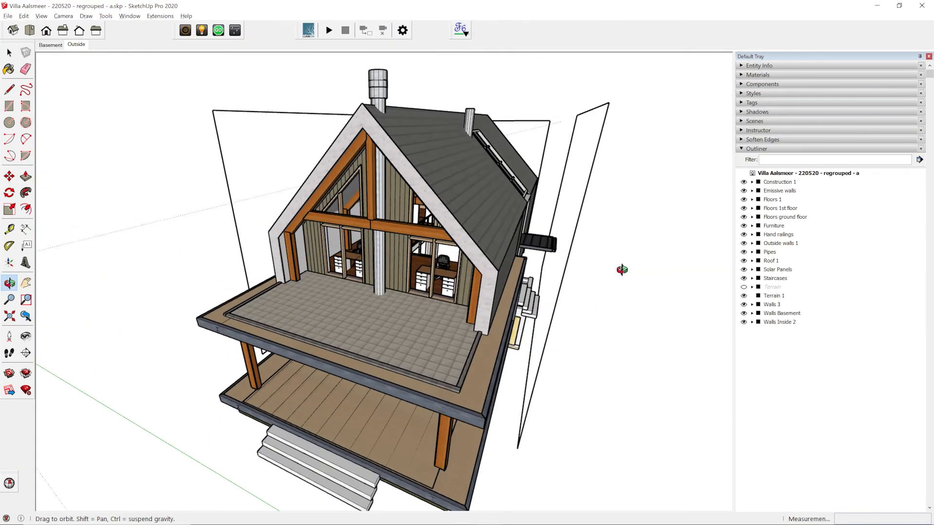
middle_click_drag(622, 270, 686, 273)
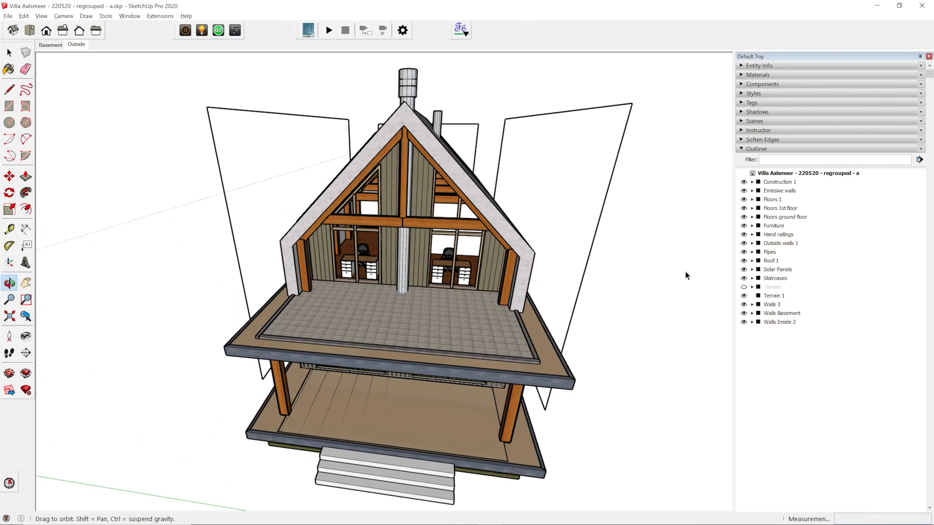
middle_click_drag(290, 248, 437, 237)
Set the 'wit 1 pixel transparent' material as a LightUp light emitter.
left_click(202, 33)
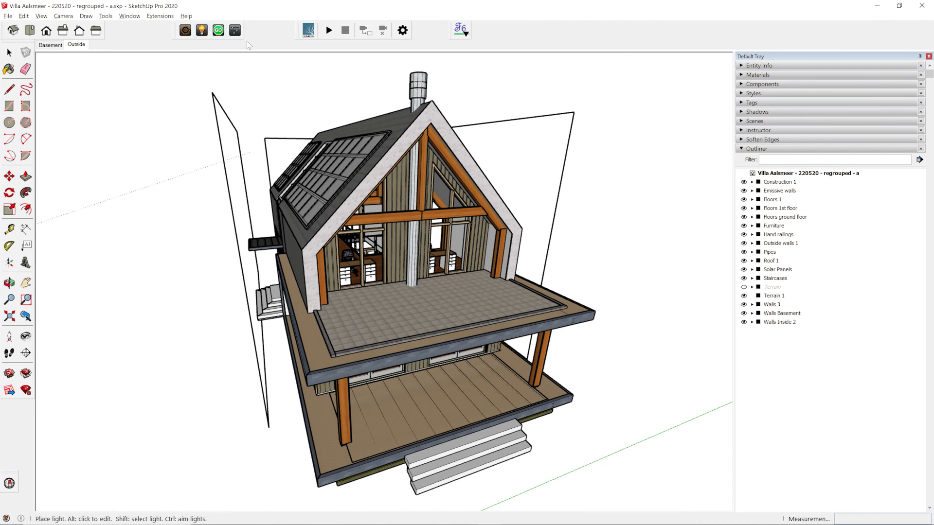
left_click(516, 157, "alt")
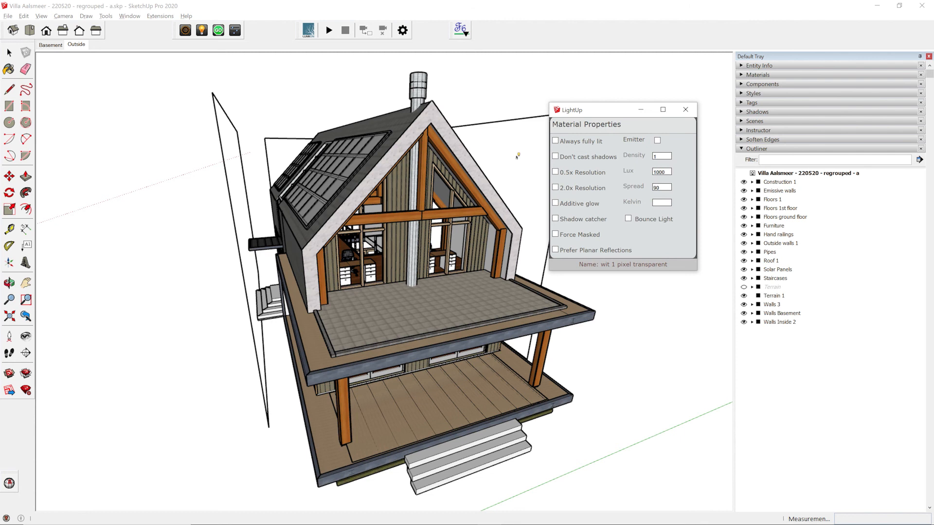
left_click(657, 141)
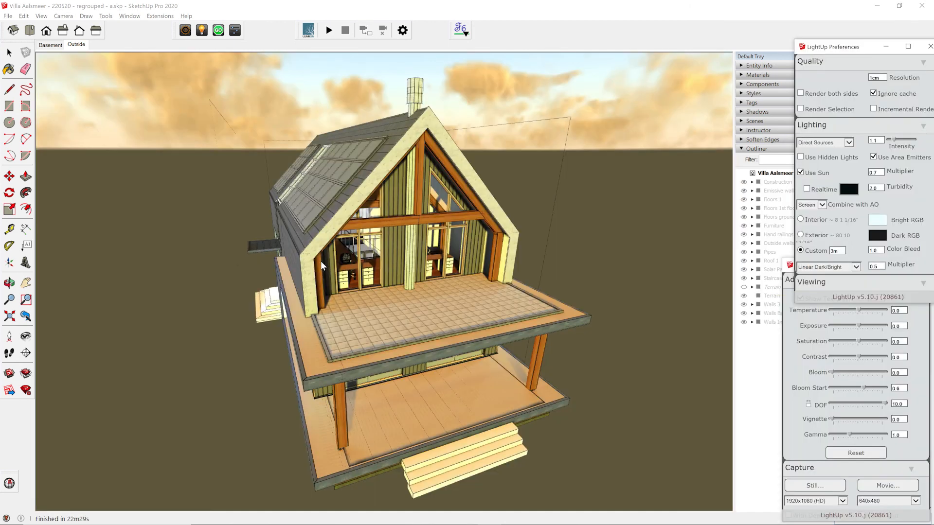
Orbit the lit villa outside, then walk into the basement to face the far wall and doorway.
middle_click_drag(320, 261, 558, 240)
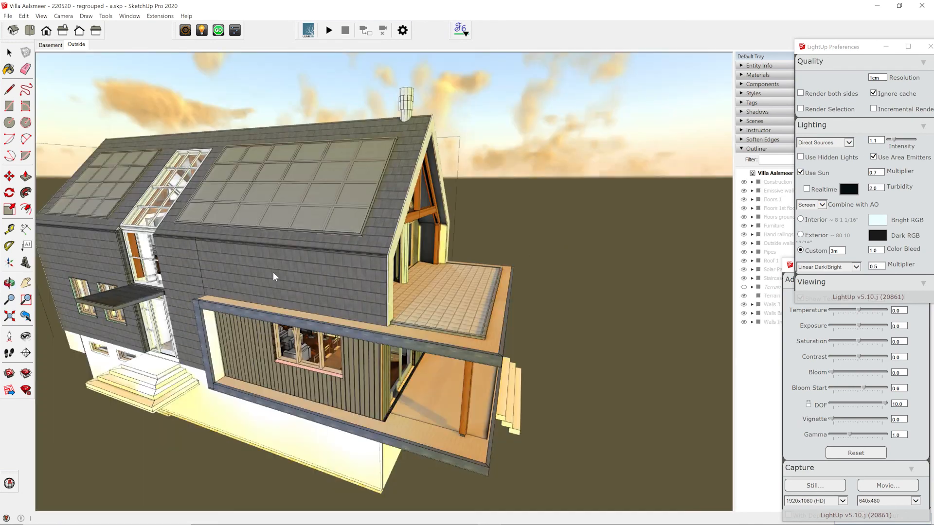
middle_click_drag(183, 295, 256, 223)
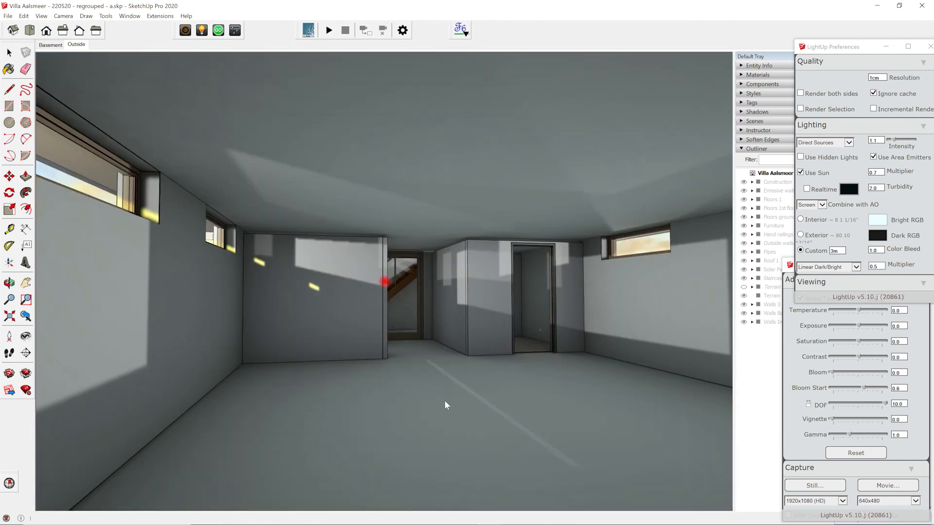
left_click_drag(457, 446, 468, 384)
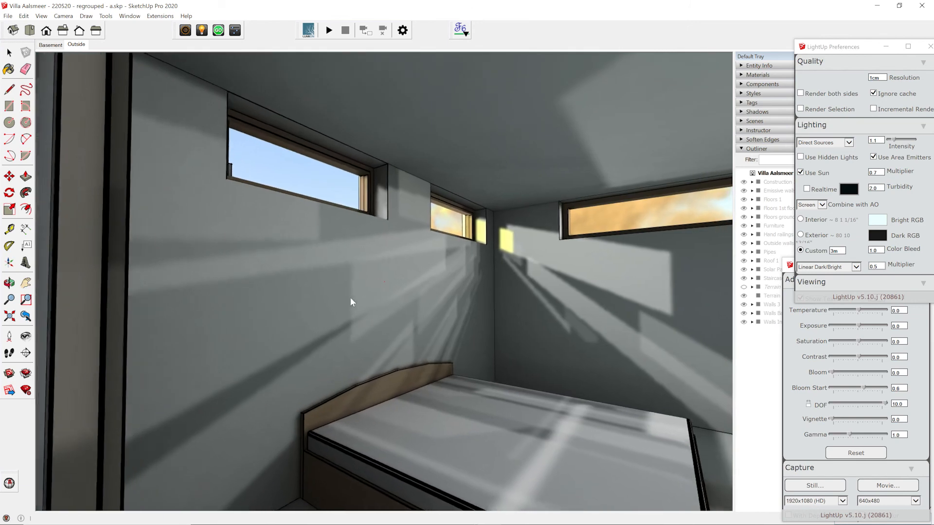
left_click_drag(351, 301, 562, 210)
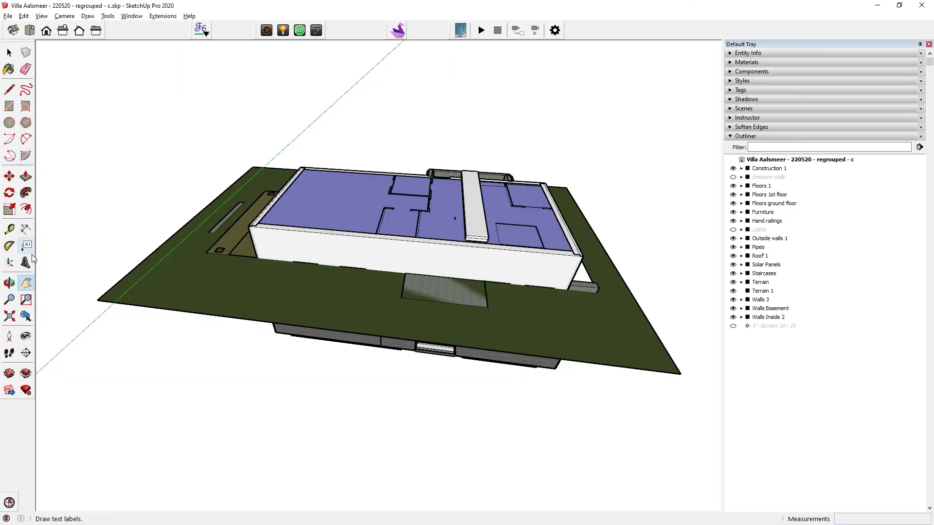
Cut the villa with a section plane and look down into the basement.
left_click(25, 354)
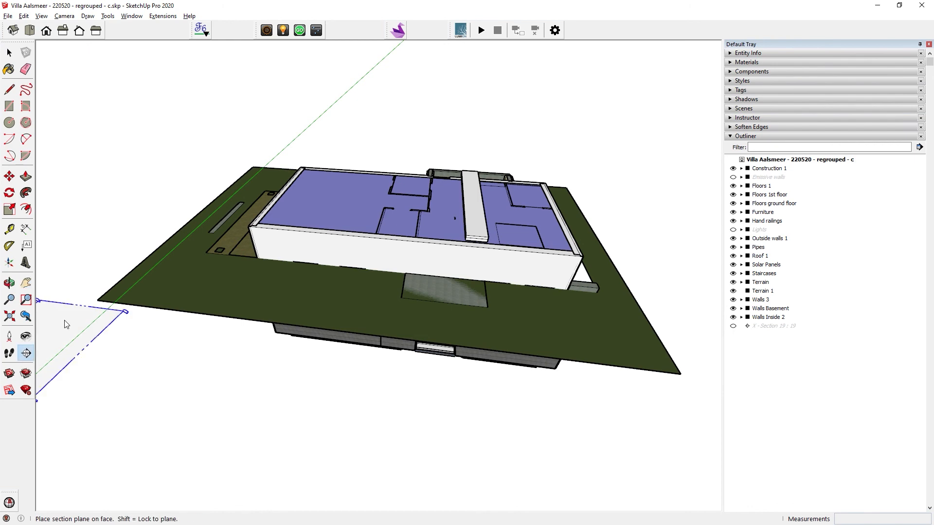
left_click(95, 291)
left_click(883, 436)
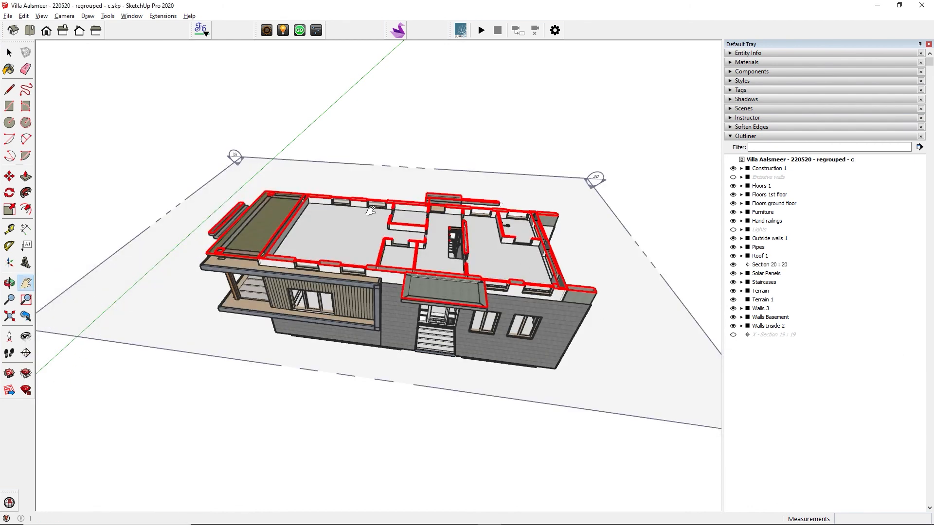
scroll(334, 199, "up", 5)
left_click_drag(300, 212, 344, 308)
key("space")
scroll(282, 225, "up", 5)
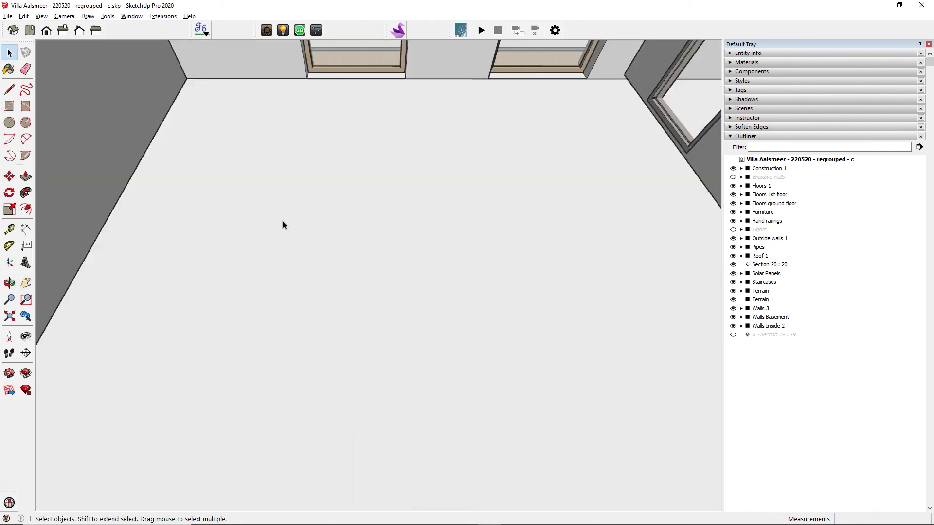
Place a LightUp point light near the basement's left wall and copy it to the right side.
left_click(281, 31)
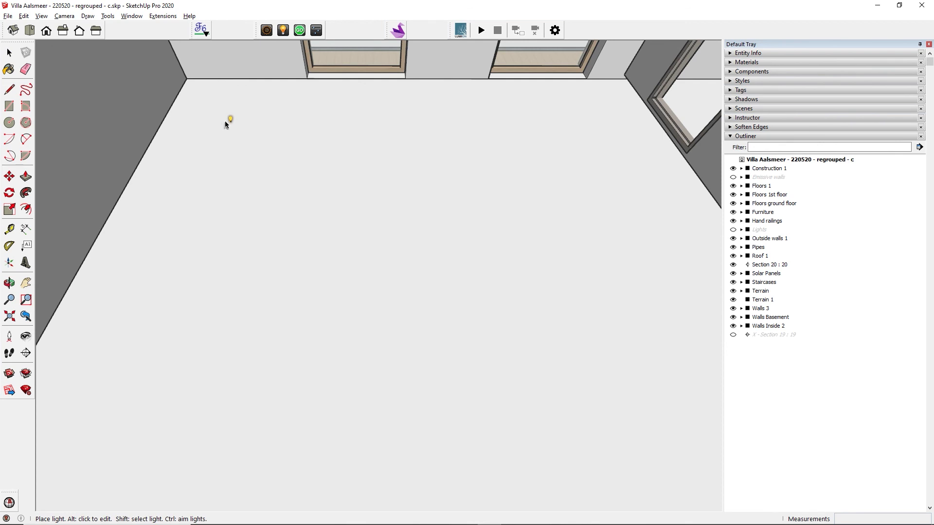
left_click(225, 121)
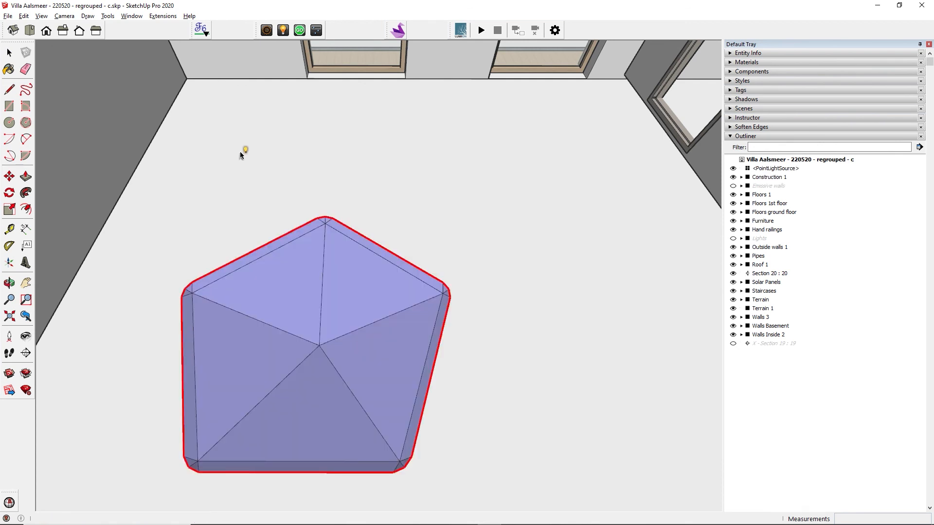
scroll(241, 152, "down", 6)
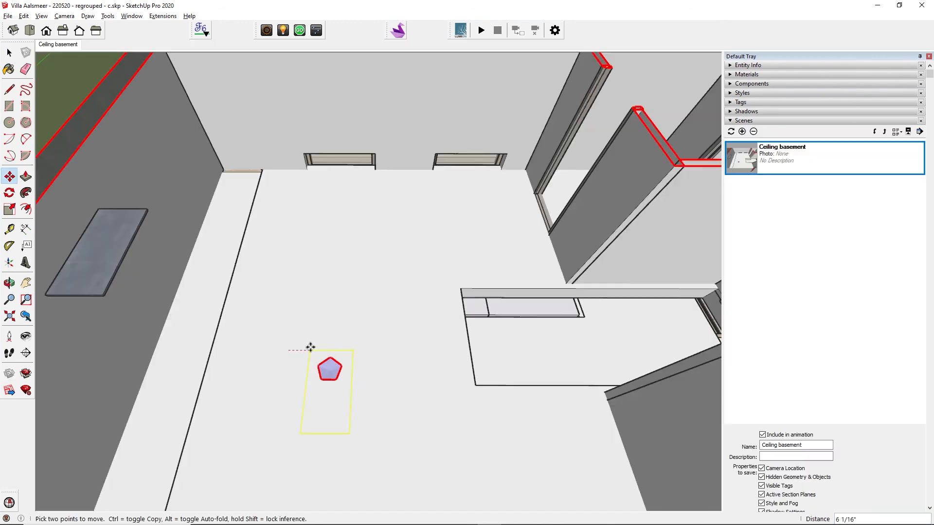
left_click(309, 348)
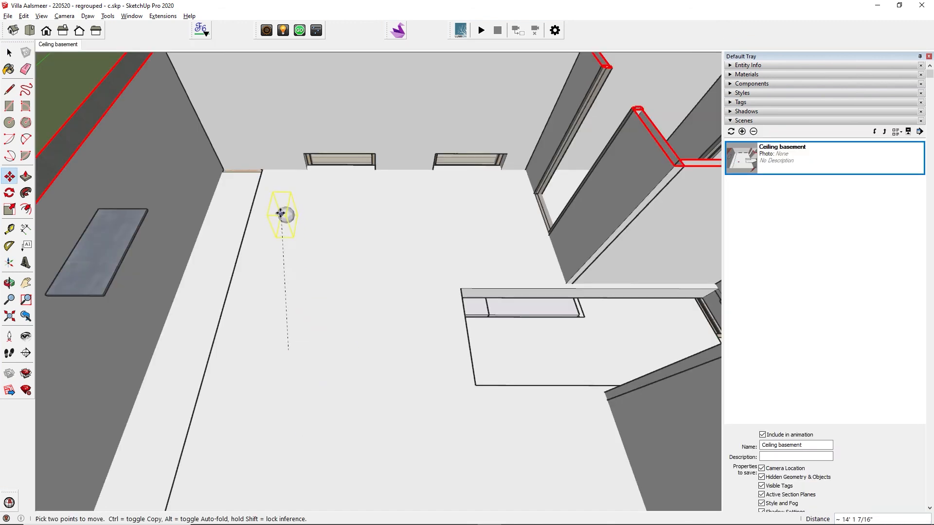
left_click(277, 217)
key("ctrl")
left_click(278, 217)
left_click(514, 217)
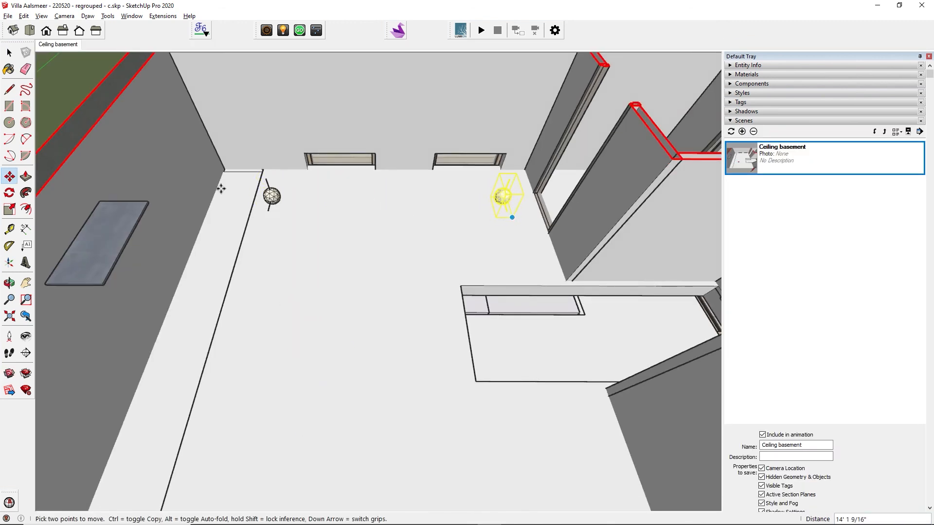
key("space")
Copy the pair of lights down into a six-light grid and query one light's properties.
left_click_drag(238, 167, 541, 234)
key("m")
key("ctrl")
left_click(262, 217)
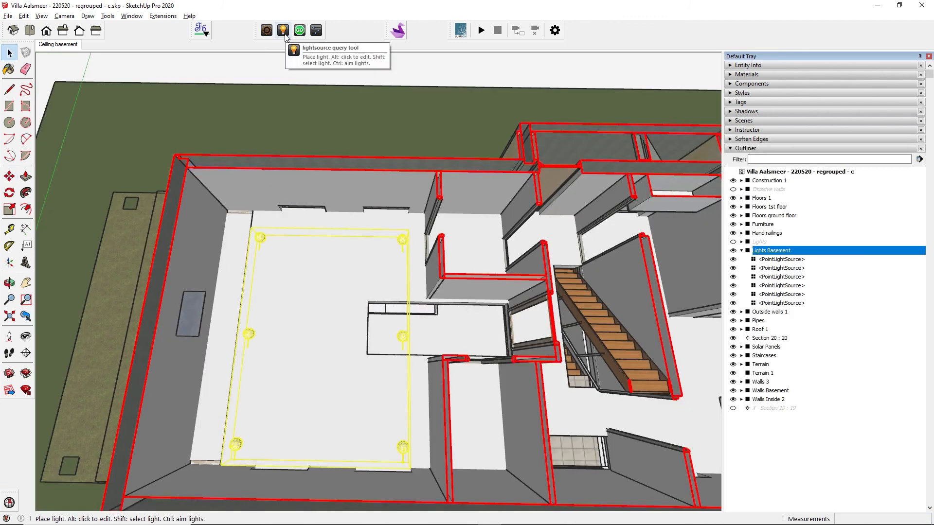
left_click(284, 33)
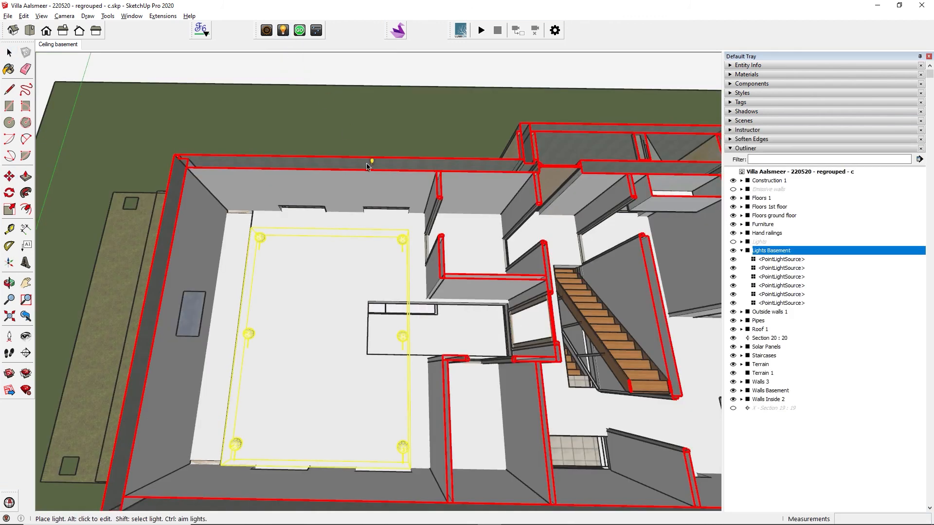
left_click(402, 239, "alt")
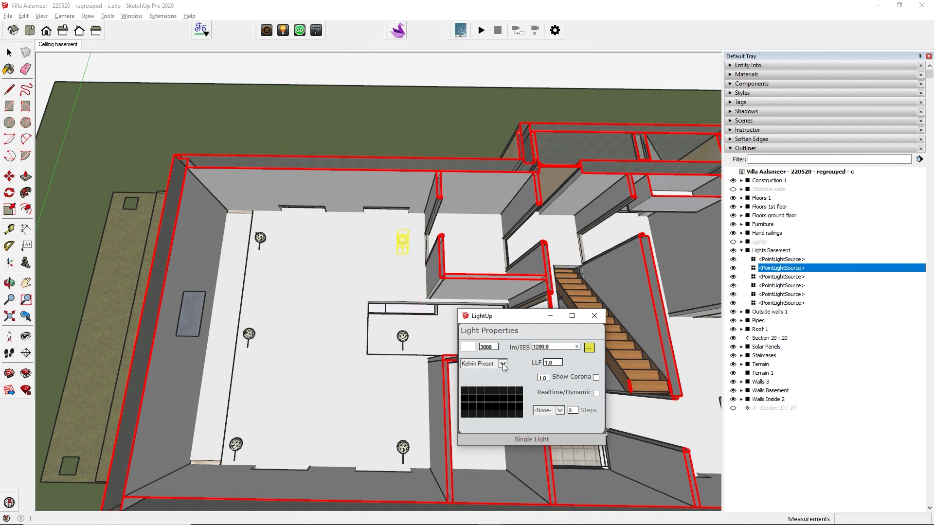
Browse the Philips IES folder and preview the ColorBurst Powercore 41D profile.
left_click(589, 347)
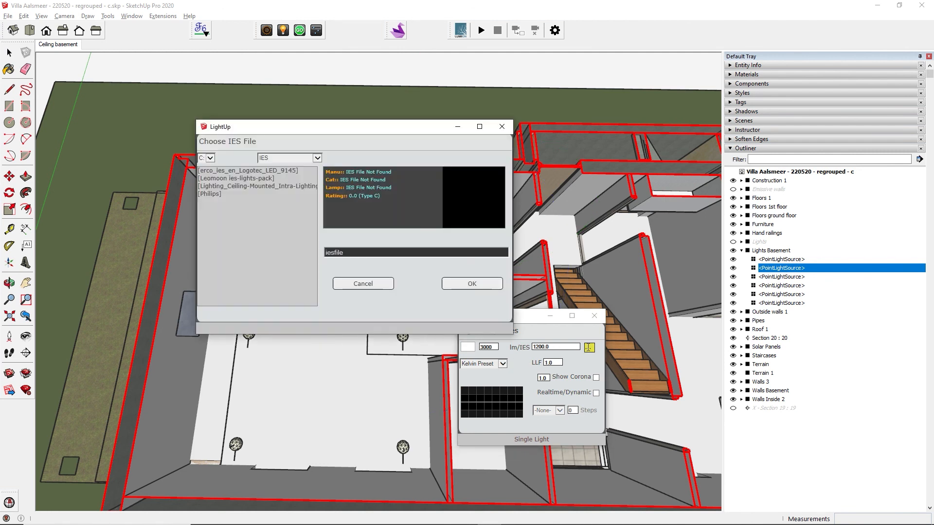
left_click(258, 196)
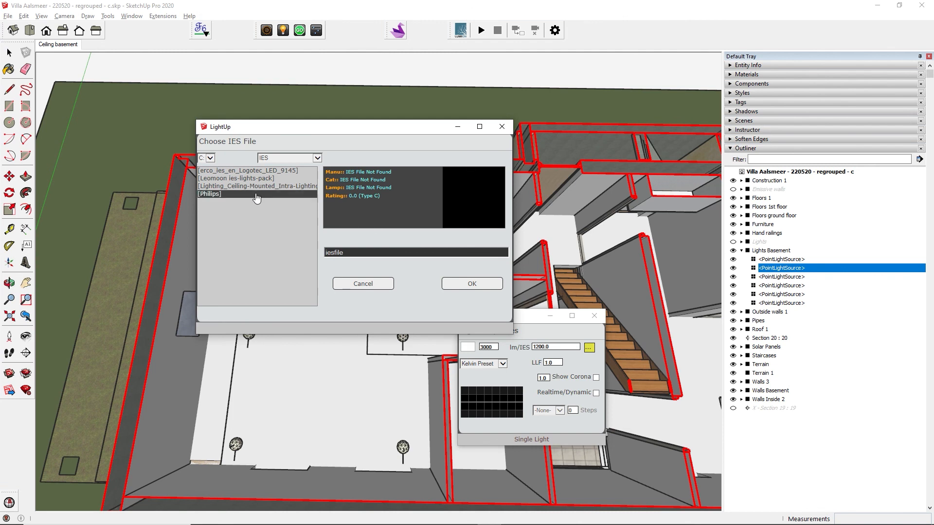
left_click(252, 189)
double_click(237, 195)
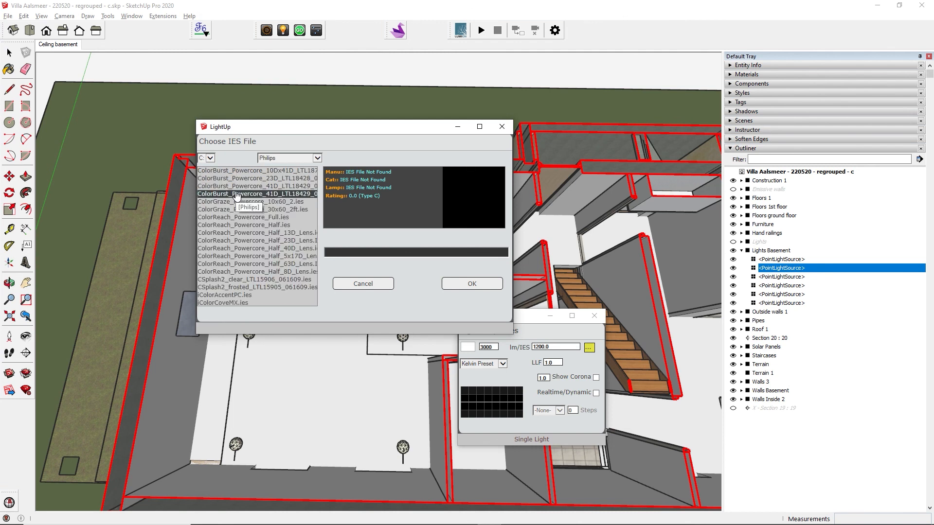
left_click(237, 195)
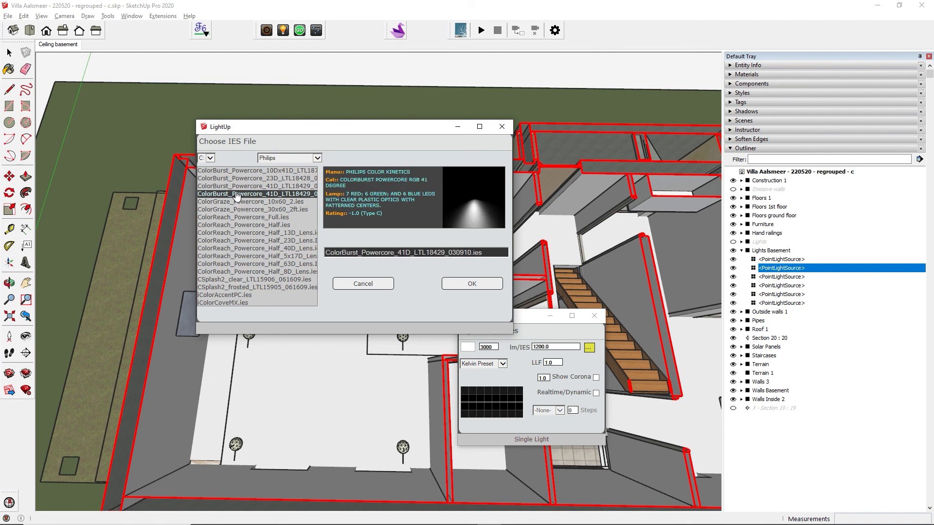
Search 'ies' in Chrome and download LeoMoon's free IES Lights Pack.
type("i")
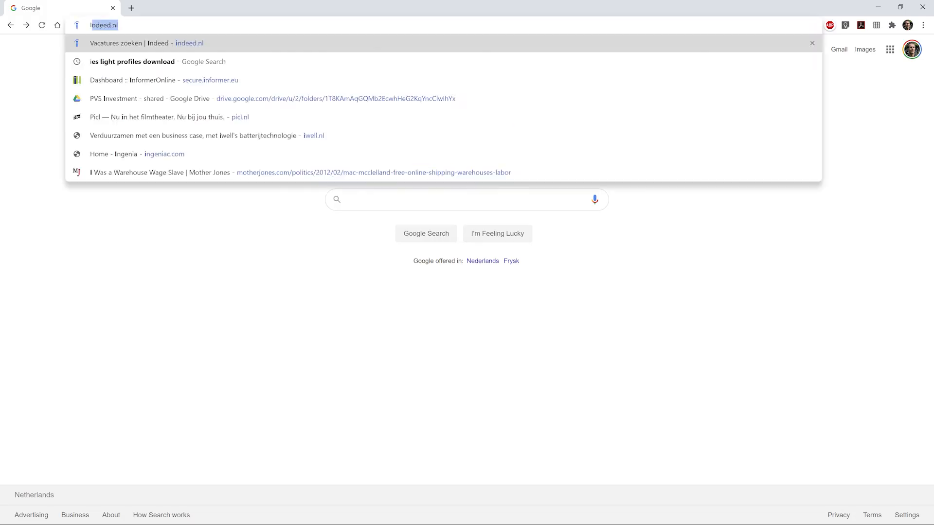
type("es")
key("Return")
left_click(176, 137)
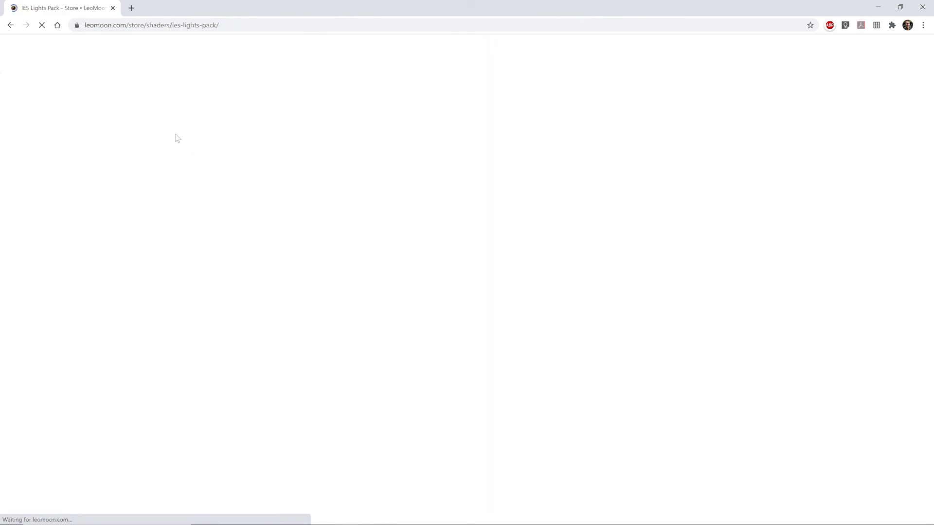
scroll(780, 298, "down", 1)
scroll(780, 298, "down", 5)
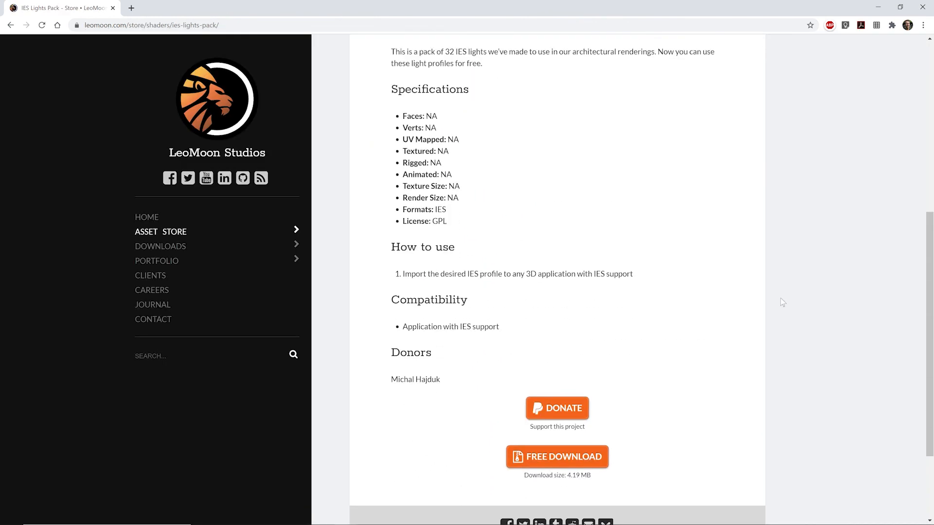
left_click(566, 460)
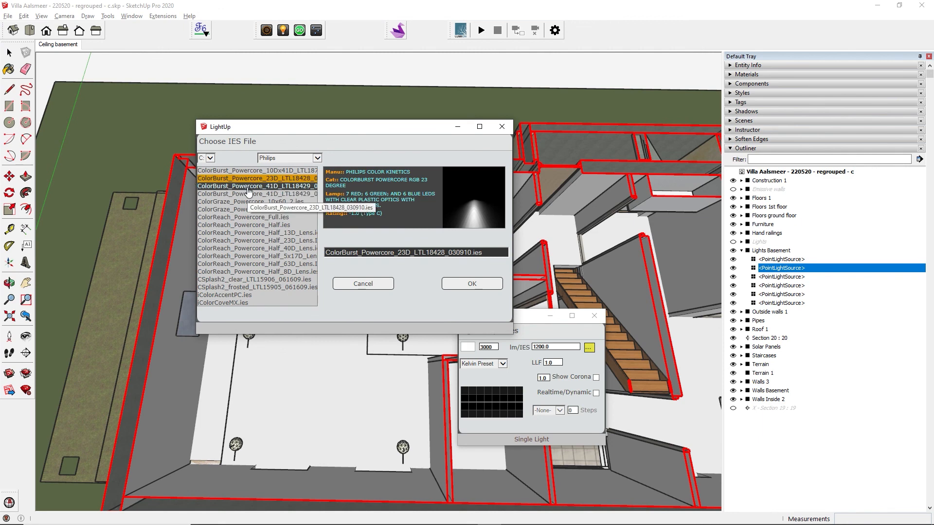
Apply the ColorBurst Powercore 41D IES profile, then drag Foscarini_Double.skp onto the wall above the sofa.
left_click(248, 187)
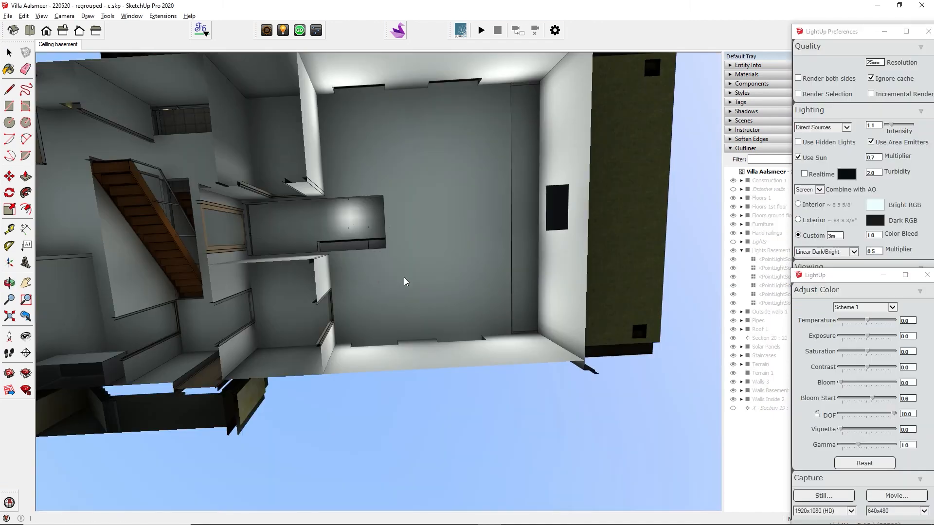
middle_click_drag(404, 278, 456, 253)
mouse_move(445, 216)
middle_mouse_down()
mouse_move(505, 298)
mouse_move(520, 389)
middle_mouse_up()
middle_click_drag(489, 316, 499, 382)
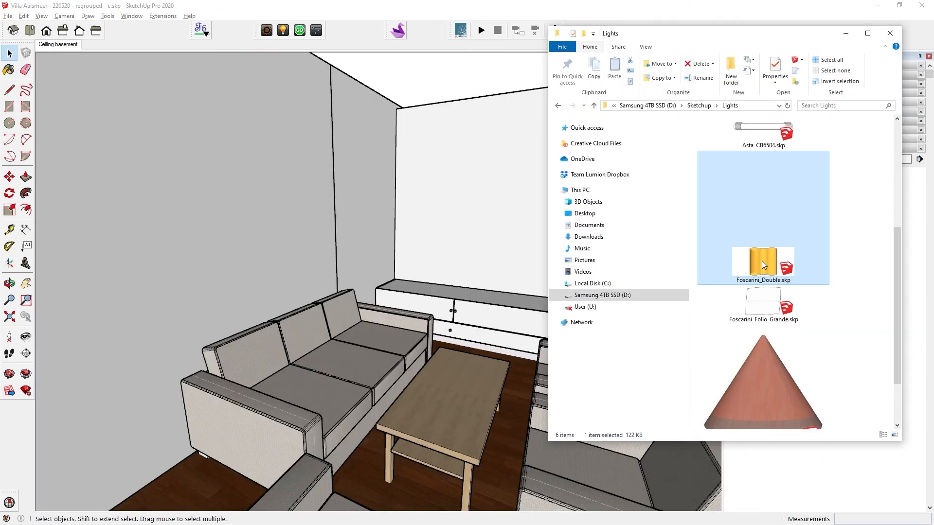
left_click_drag(761, 262, 268, 210)
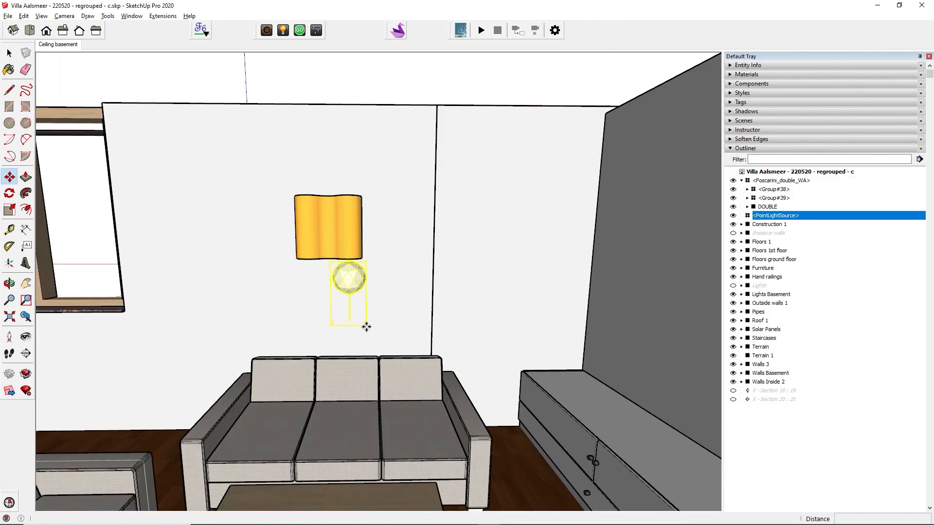
Add a point light inside the wall lamp, make its diffuser more translucent, and render with LightUp.
left_click(365, 323)
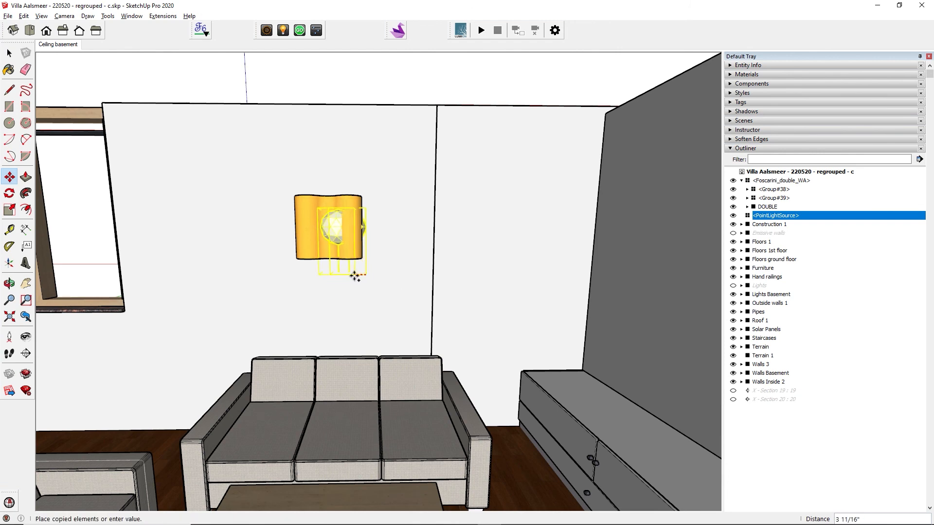
left_click(323, 277)
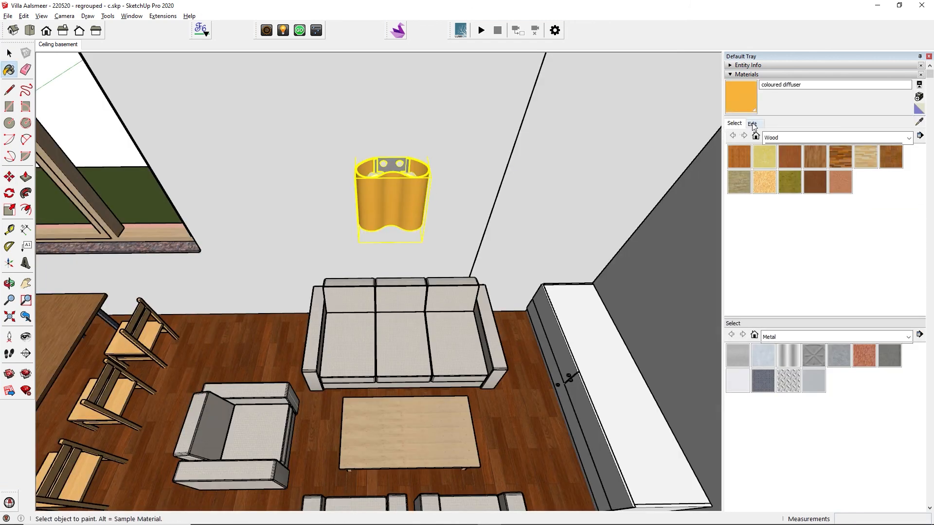
left_click(751, 124)
left_click_drag(801, 275, 793, 277)
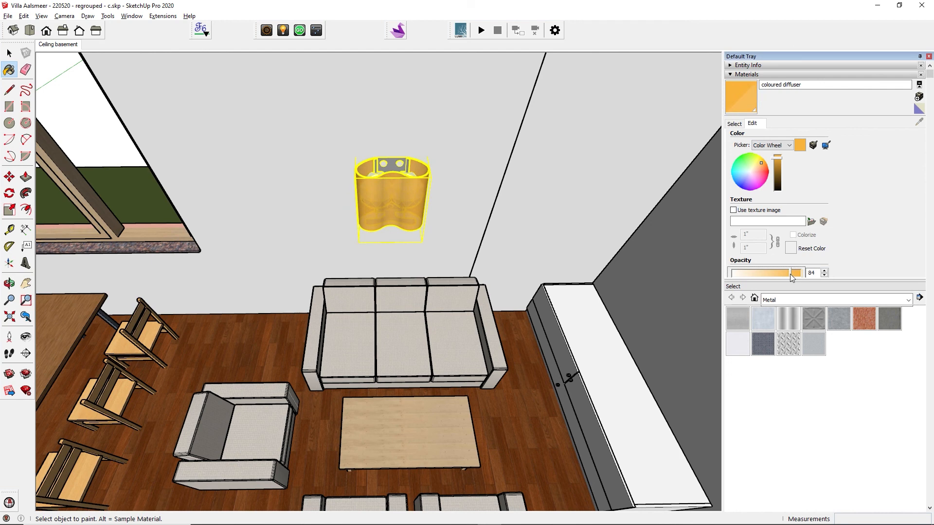
left_click(299, 31)
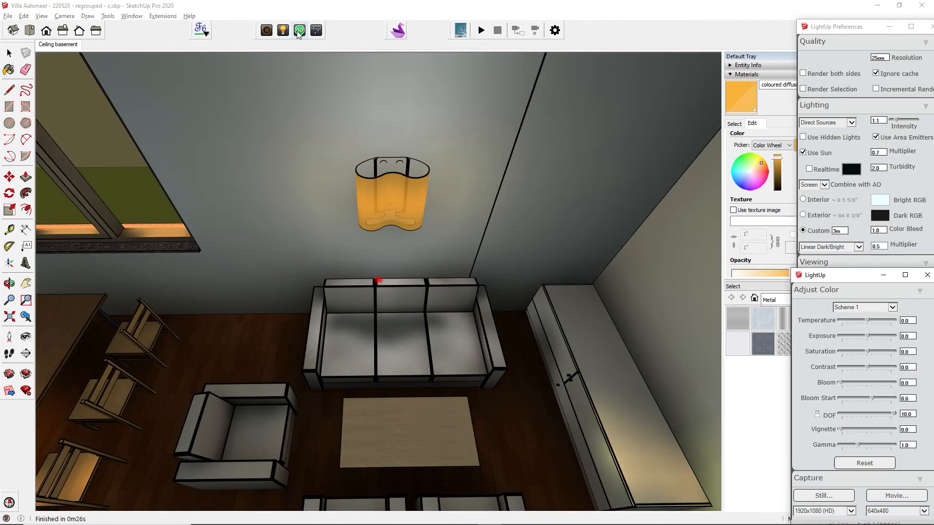
left_click_drag(329, 133, 437, 240)
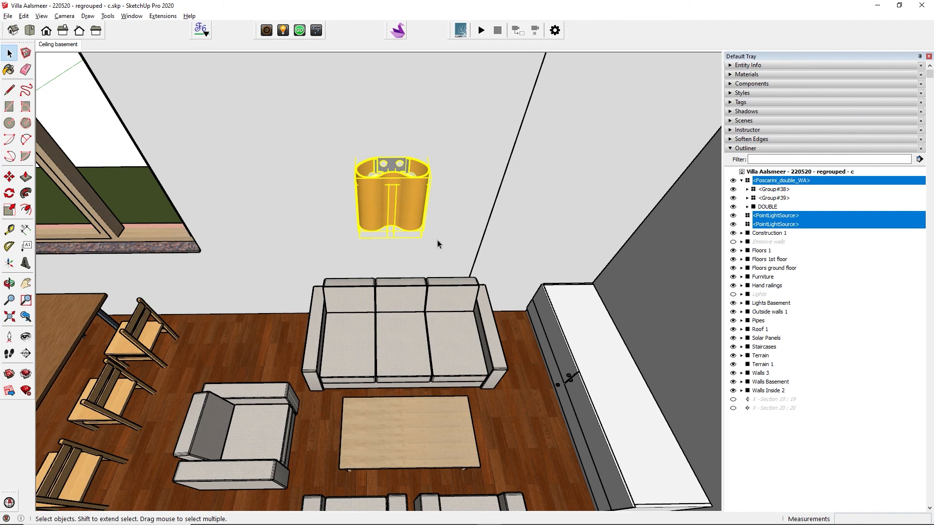
Make a 'Light Wall' component from the selected lamp and confirm replacing the existing definition.
right_click(413, 208)
left_click(447, 290)
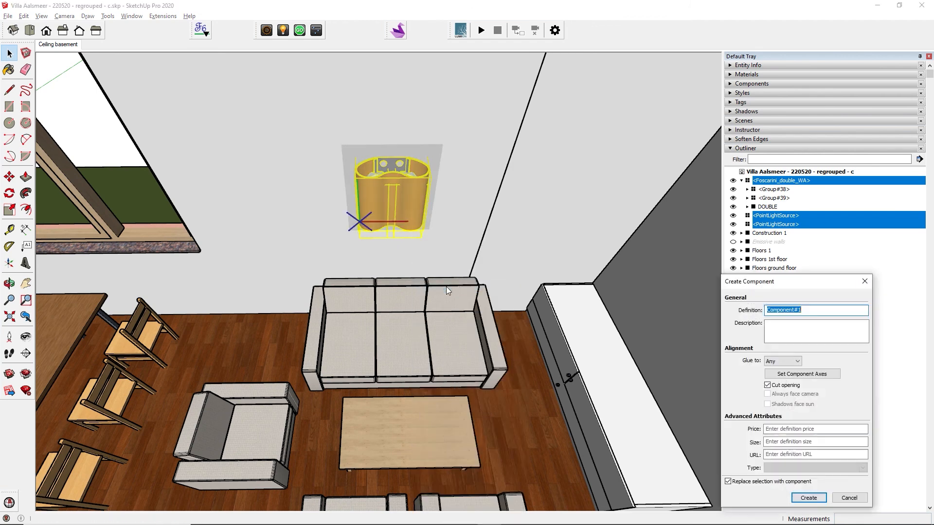
type("Light Wall")
key("Return")
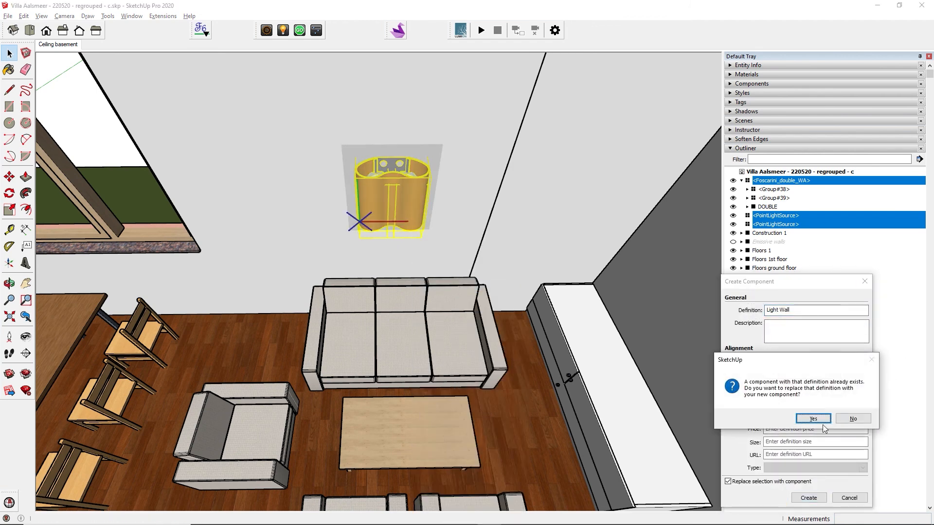
left_click(820, 421)
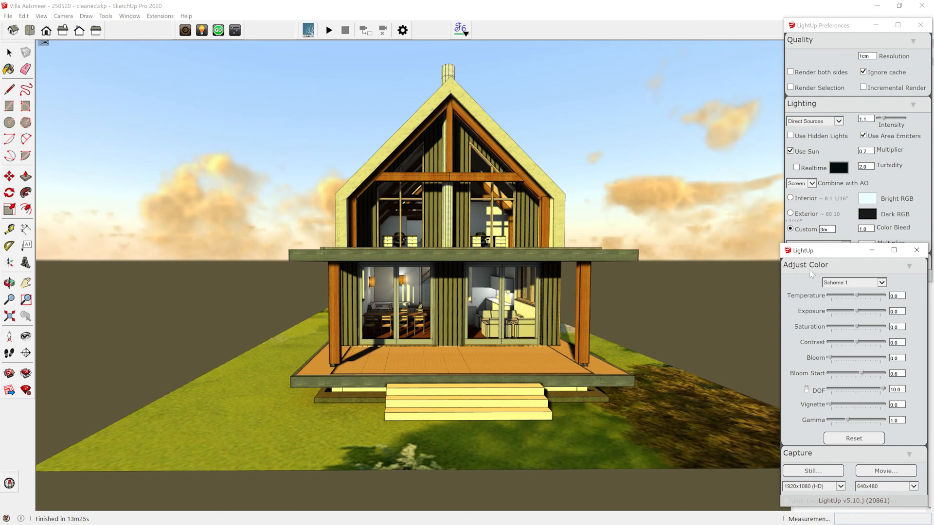
Export the villa with Single Layer baked lighting as 'Villa Aalsmeer - 250520.fbx'.
scroll(795, 409, "down", 5)
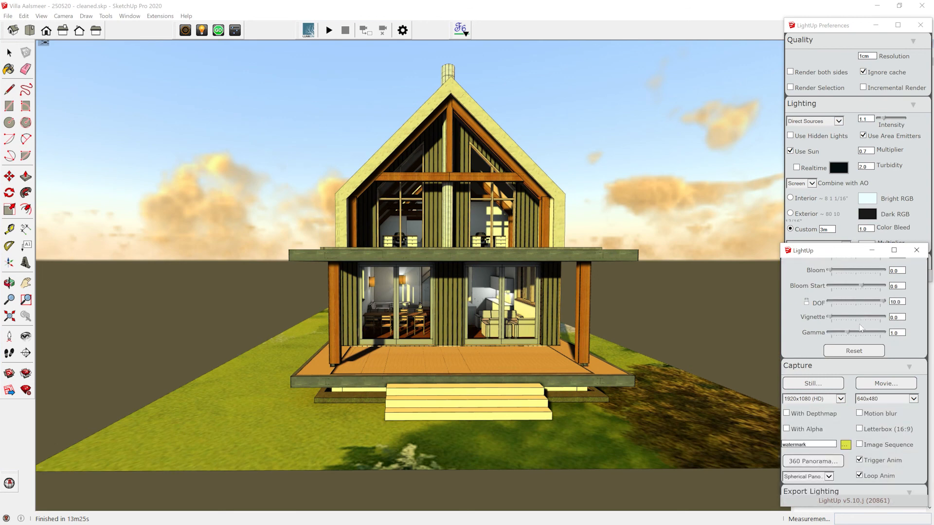
left_click(859, 424)
left_click(853, 378)
left_click_drag(356, 411, 445, 411)
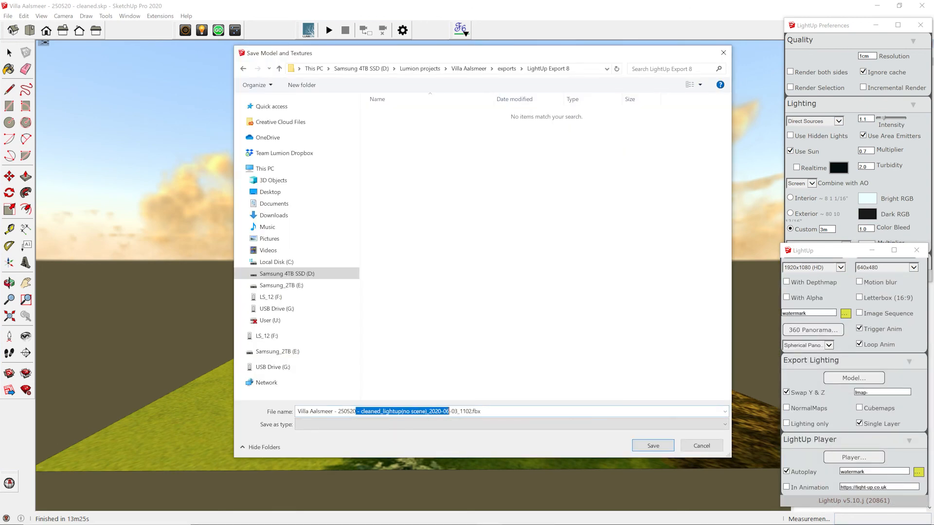
key("BackSpace")
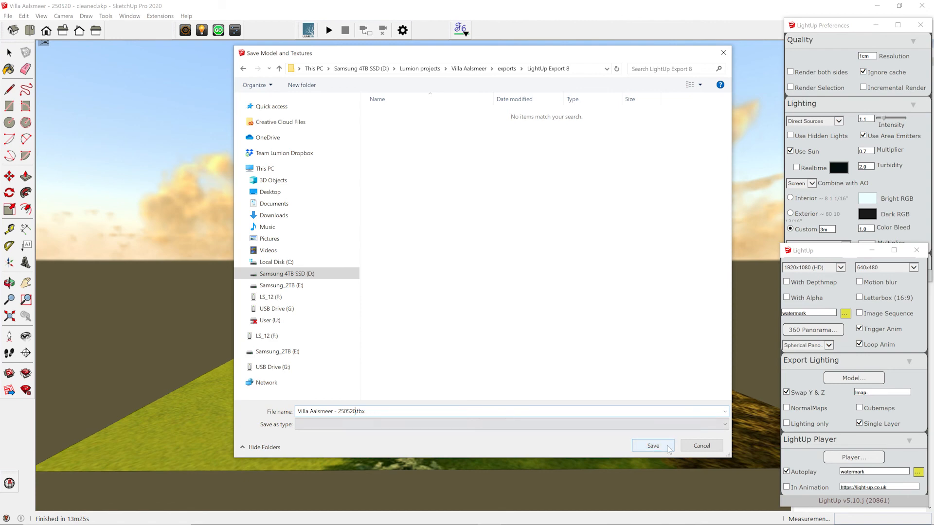
left_click(653, 445)
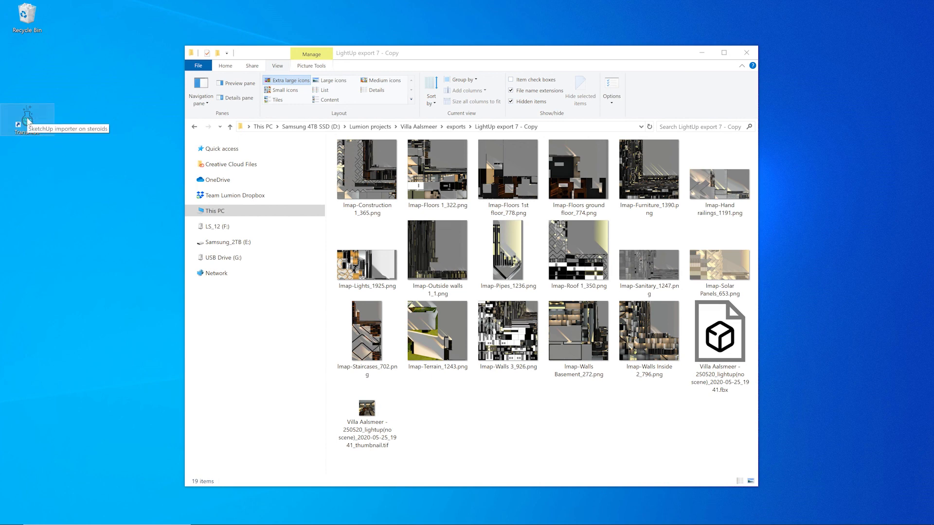
Launch Transmutr Artist and load the villa FBX from the LightUp Export 8 folder.
double_click(28, 121)
left_click_drag(410, 59, 608, 23)
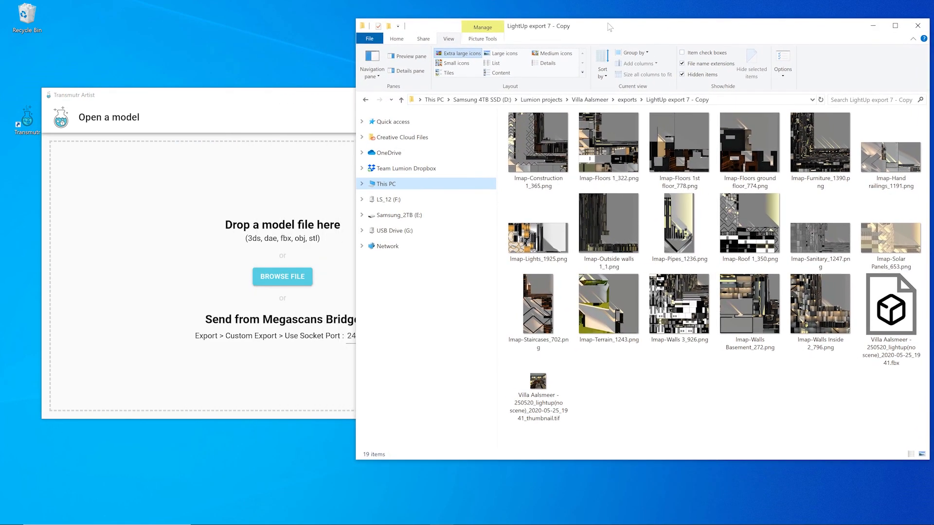
left_click_drag(892, 311, 248, 320)
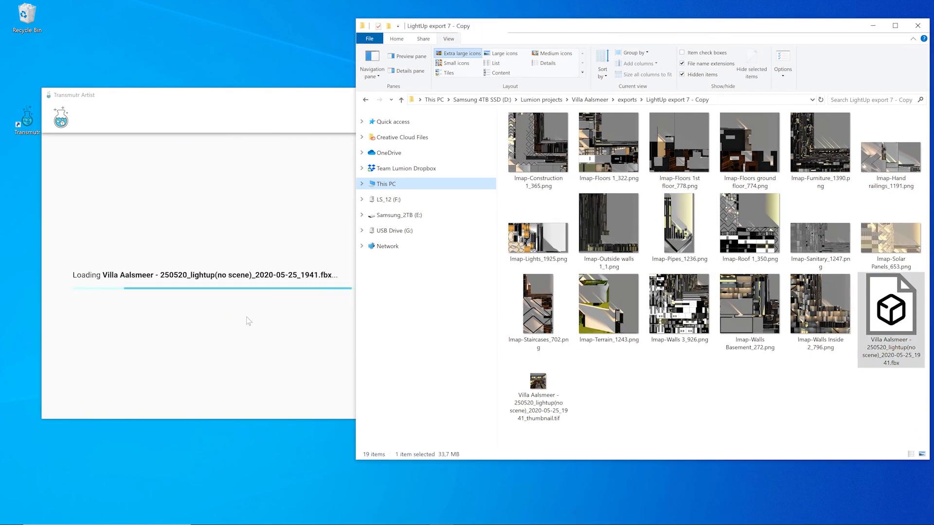
left_click(249, 102)
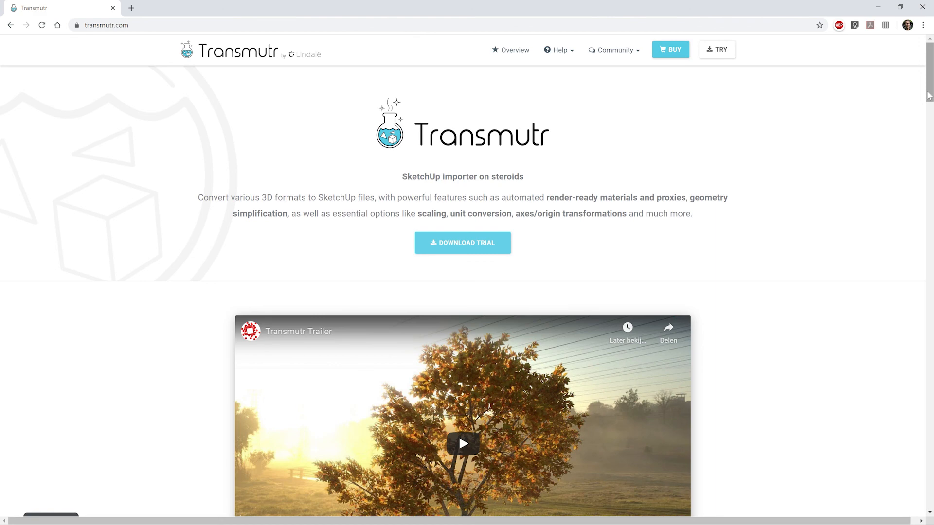
left_click_drag(929, 95, 874, 201)
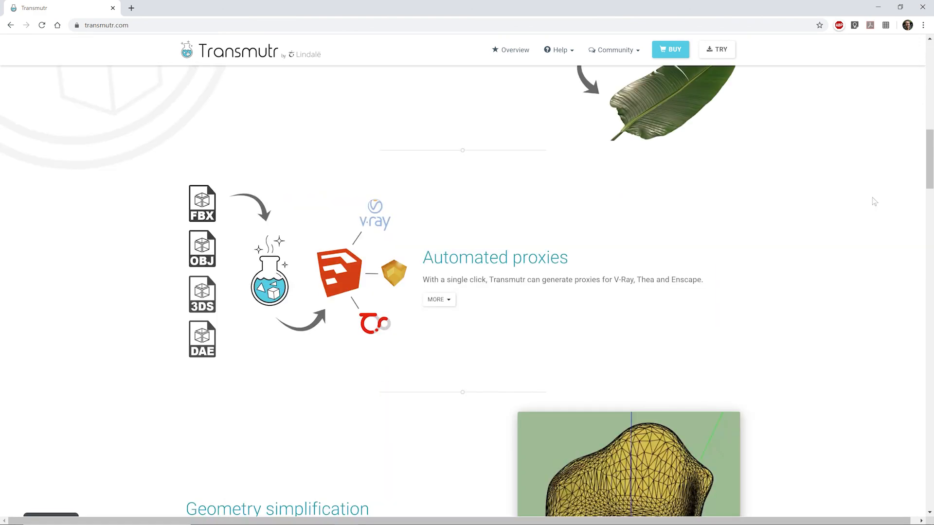
scroll(874, 201, "down", 7)
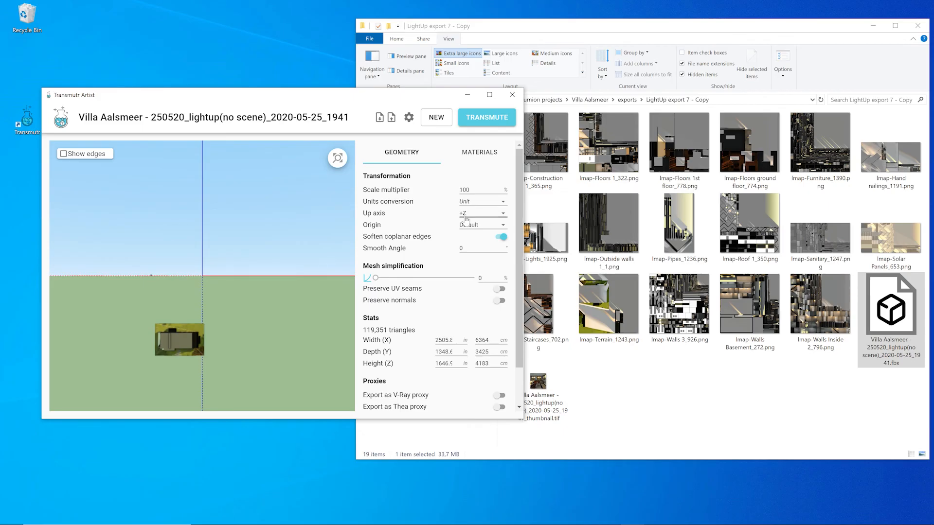
Set the villa's up axis to +Y and units to centimetres, previewing the whole house.
left_click(465, 219)
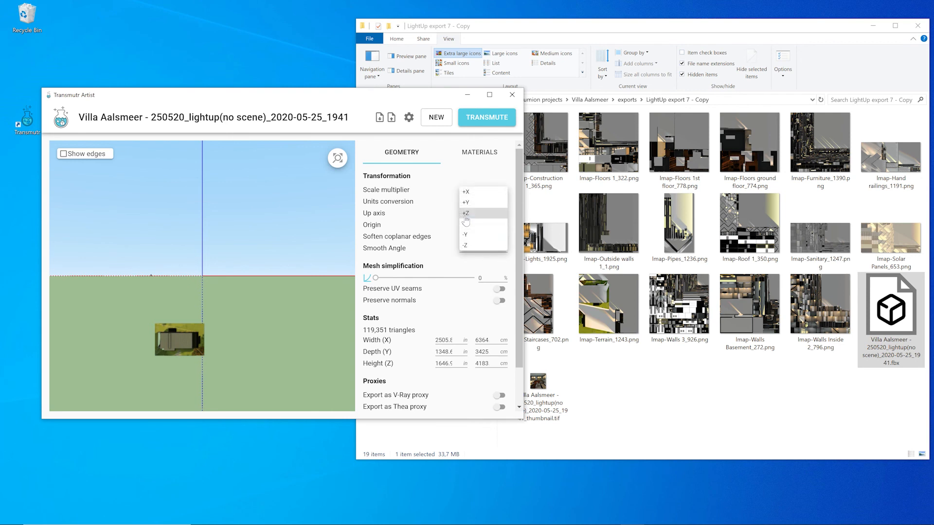
left_click(465, 207)
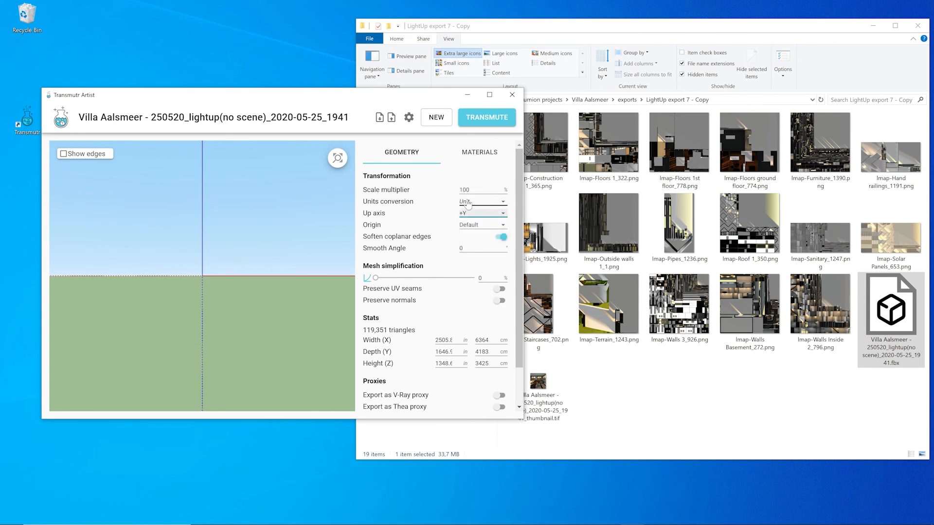
left_click(468, 203)
left_click(466, 247)
left_click(337, 159)
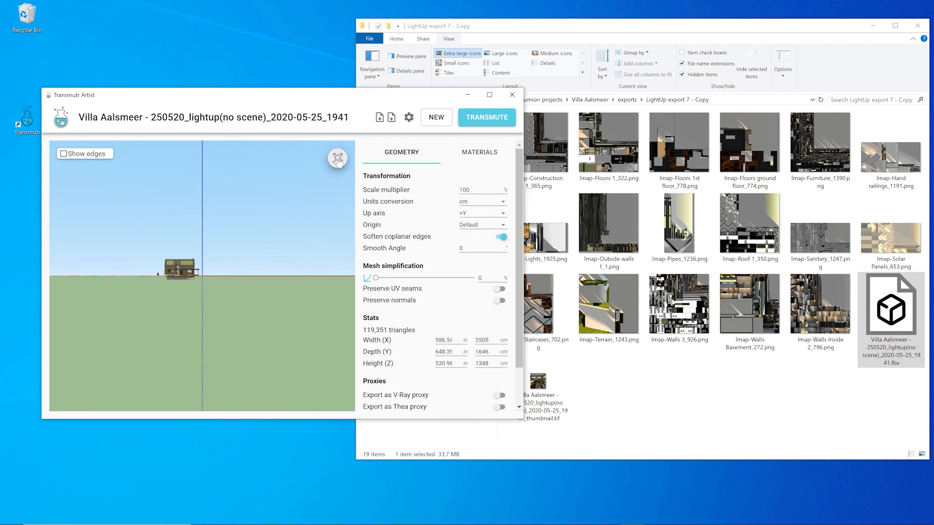
left_click(489, 94)
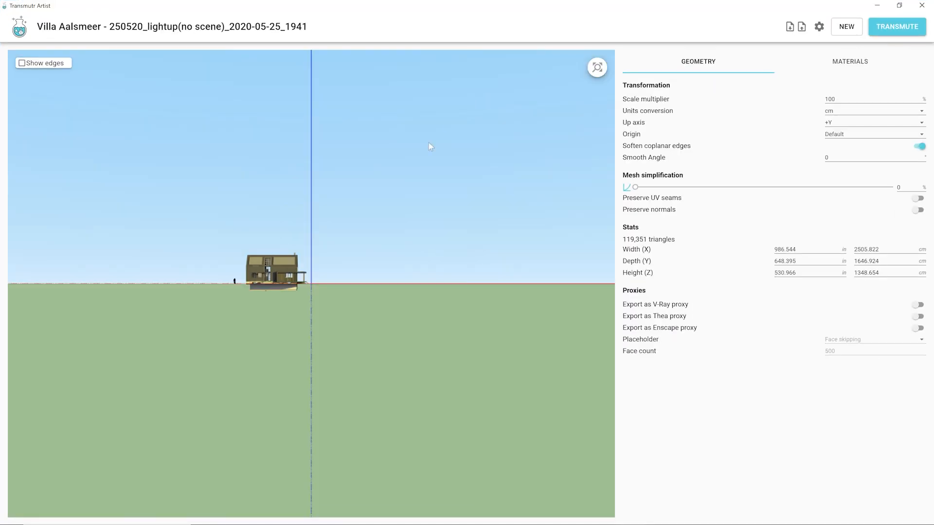
scroll(273, 291, "up", 5)
middle_click_drag(251, 244, 209, 264)
scroll(209, 264, "up", 2)
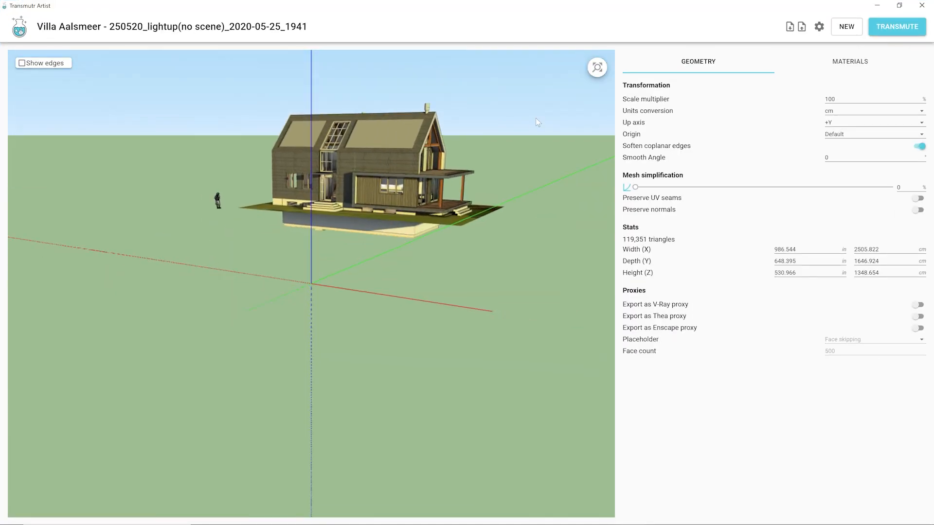
Transmute the villa to a SketchUp file, save it and open it in SketchUp.
left_click(897, 26)
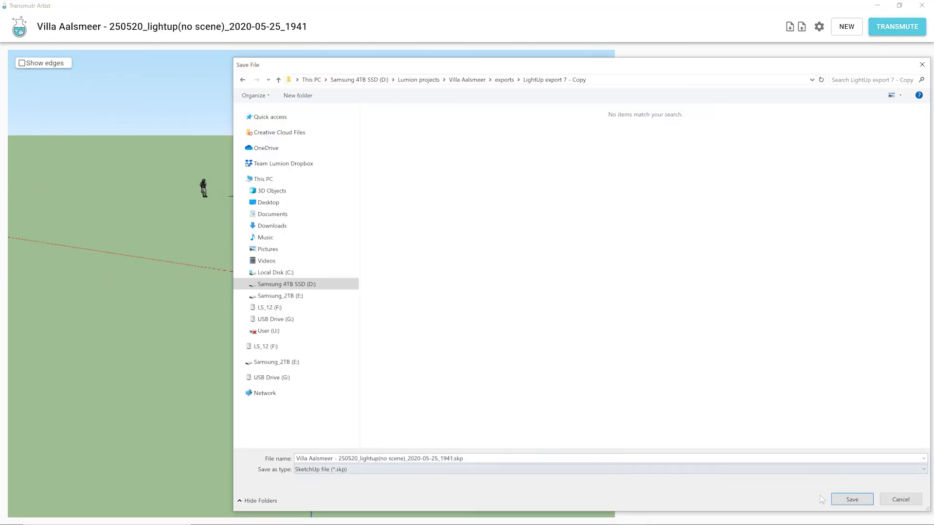
left_click(851, 499)
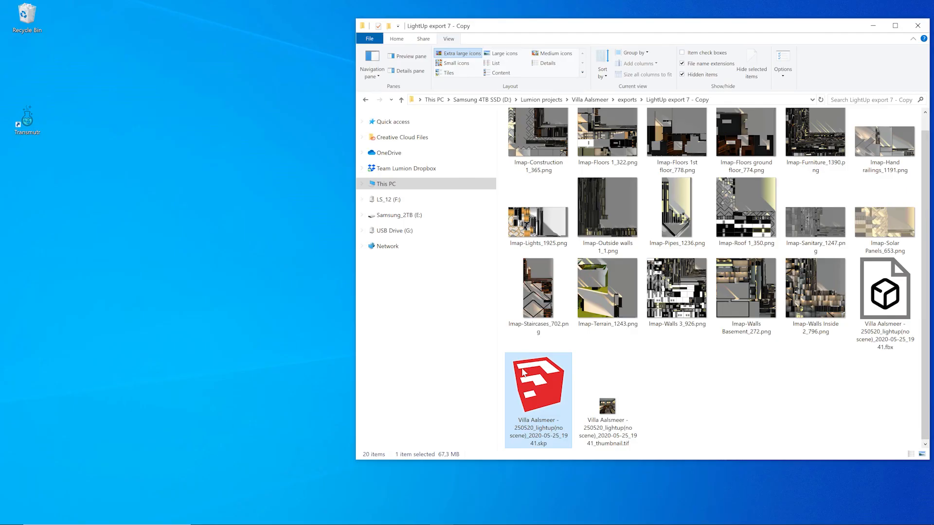
double_click(523, 373)
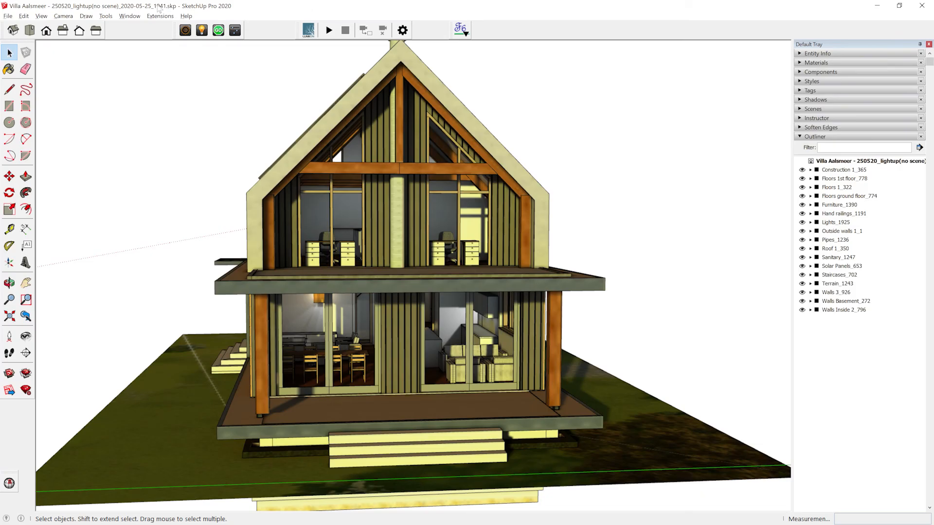
Export the villa as binary glTF named 'Villa Aalsmeer.glb' (117,778 triangles).
left_click(159, 16)
mouse_move(175, 89)
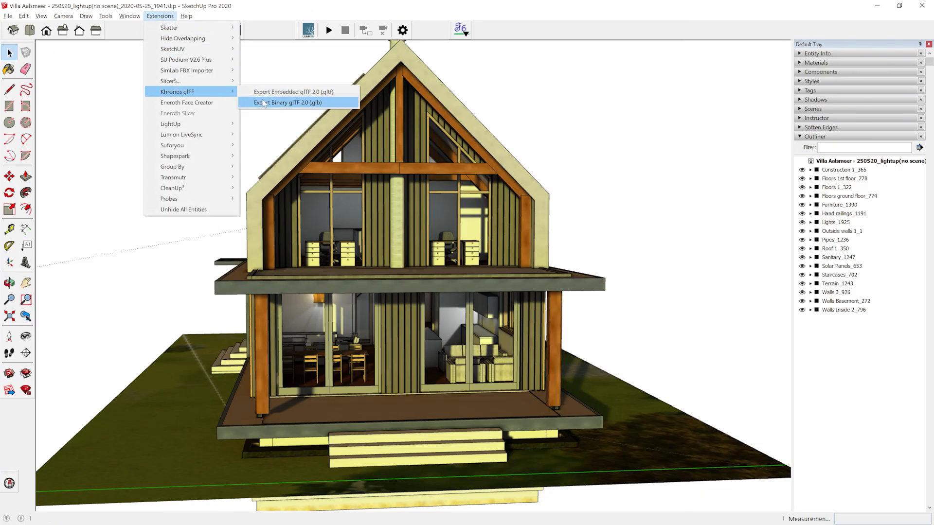
left_click(282, 103)
left_click(437, 416)
left_click_drag(438, 416, 324, 416)
key("Delete")
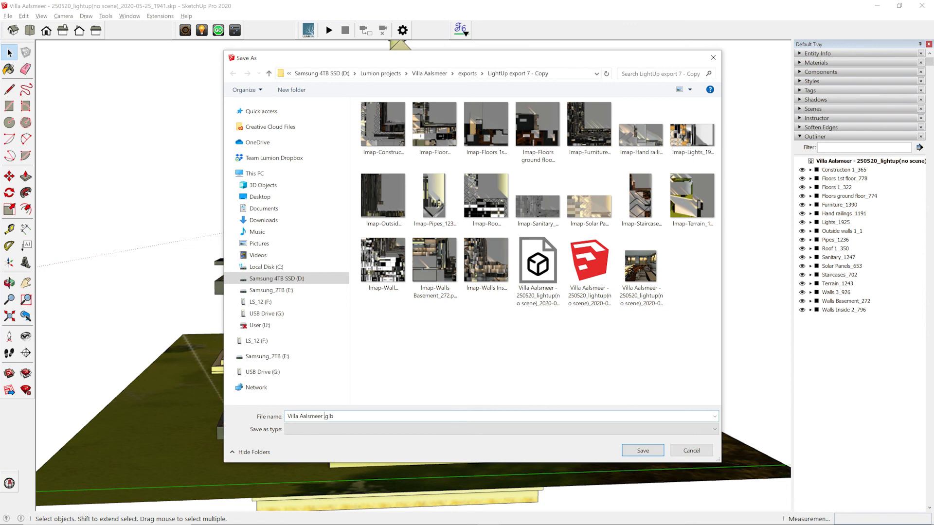
left_click(638, 451)
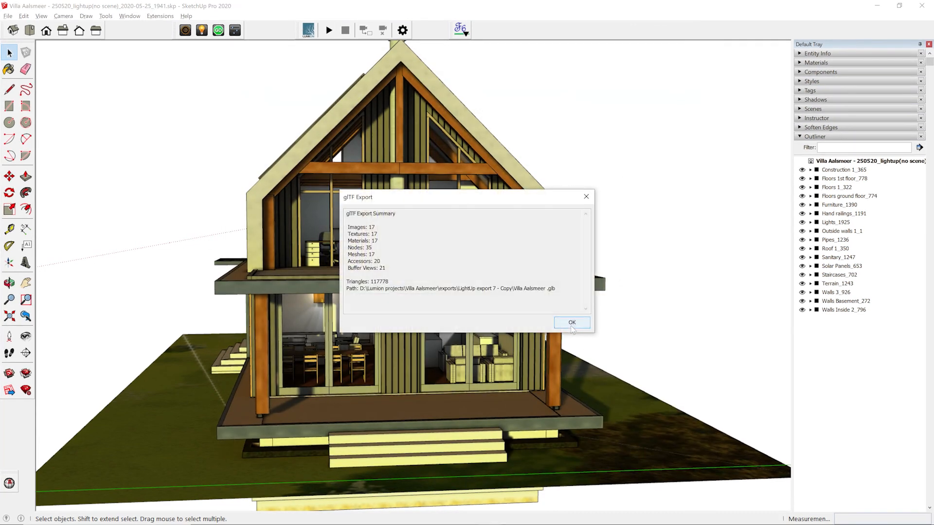
left_click(571, 326)
left_click(834, 170)
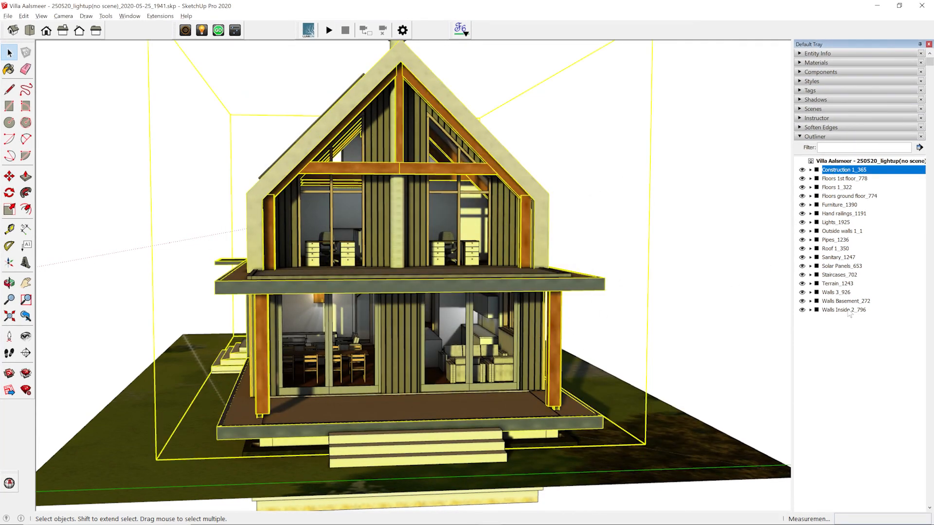
Hide every group except the three floor groups and Staircases_702.
left_click(848, 309, "shift")
left_click(847, 179, "ctrl")
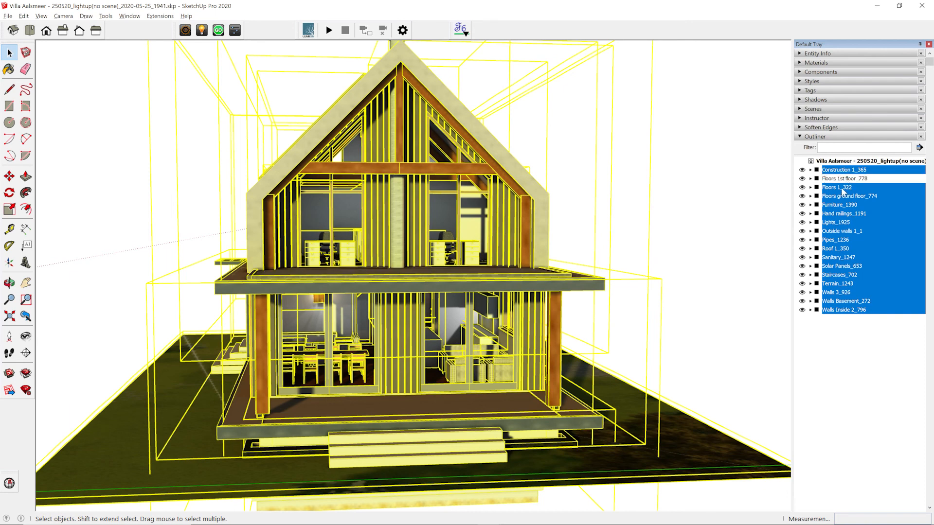
left_click(843, 188, "ctrl")
left_click(842, 197, "ctrl")
left_click(838, 276, "ctrl")
right_click(839, 272)
left_click(840, 268)
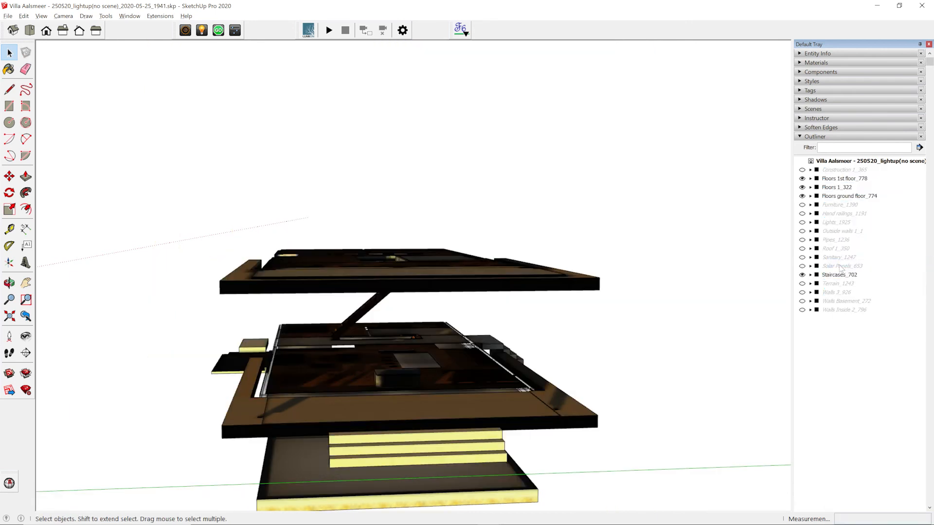
Export the visible floors and stairs as binary glTF named 'Villa Aalsmeer Collision.glb'.
left_click(160, 16)
mouse_move(214, 90)
left_click(270, 101)
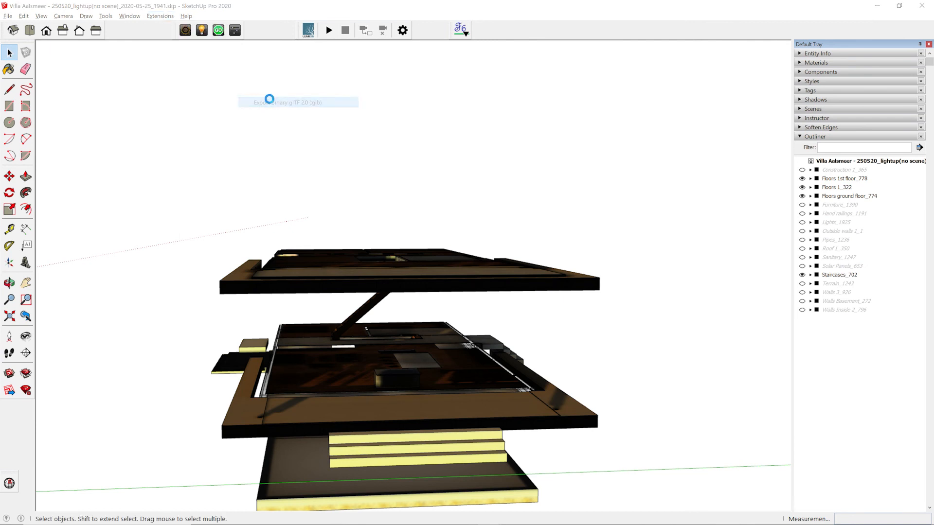
left_click_drag(324, 417, 435, 421)
key("BackSpace")
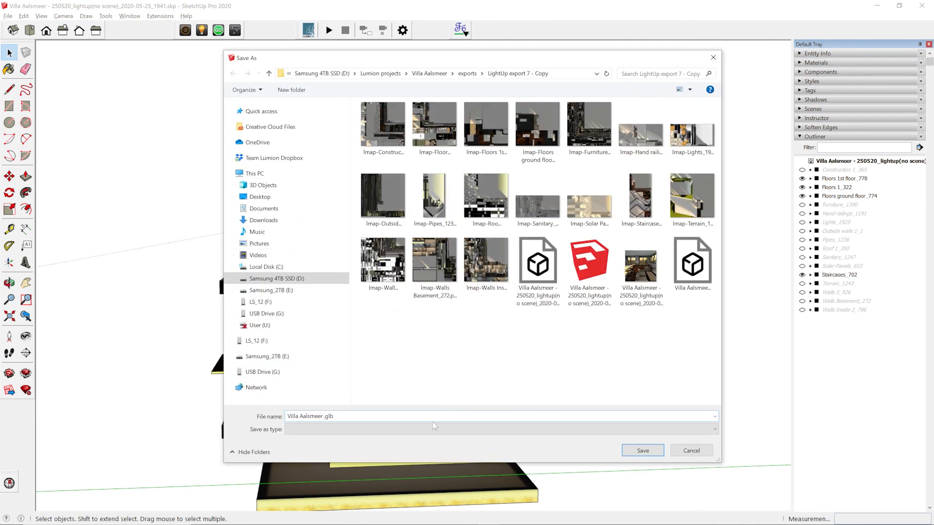
type("Collision")
key("Return")
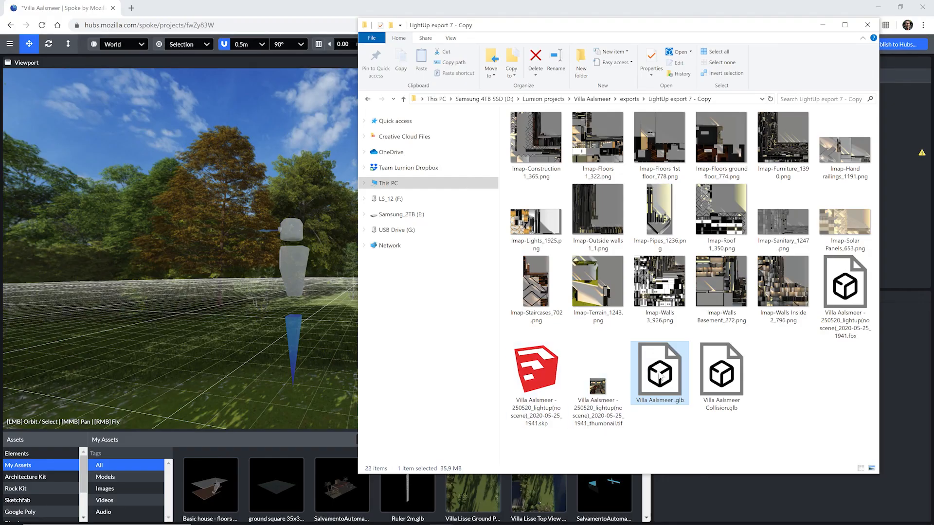
Upload Villa Aalsmeer.glb into the Spoke scene as a new Model node.
left_click_drag(659, 376, 335, 336)
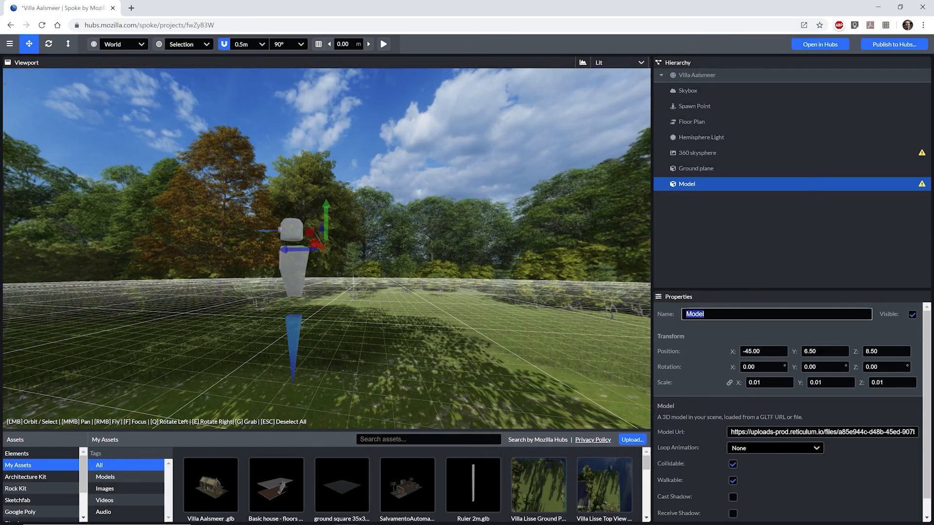
Set the villa model's position values to 4 and 0 and its scale to 1.
key("Tab")
type("4")
key("Tab")
type("0")
key("Tab")
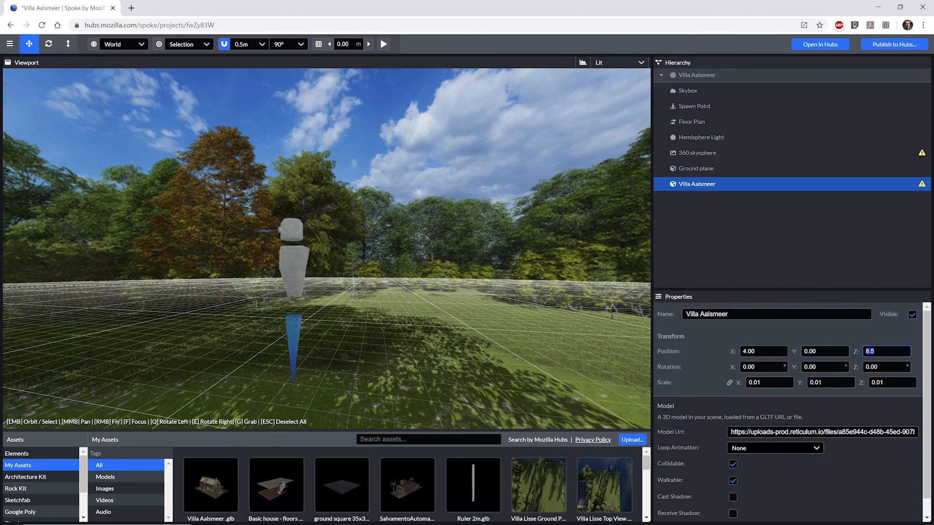
left_click(769, 383)
type("1")
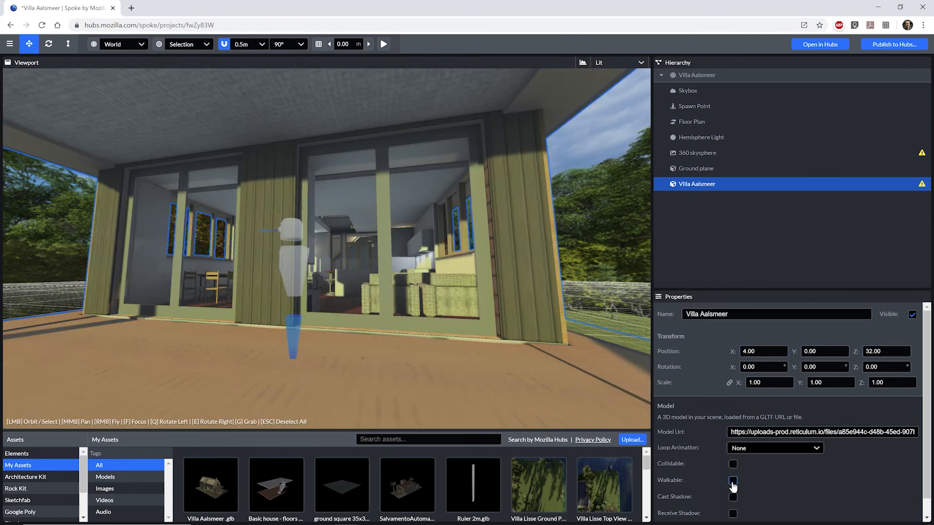
Add Villa Aalsmeer Collision.glb, rename it 'Collision Model' and set its X position to 4.
key("alt+Tab")
left_click(718, 384)
left_click_drag(718, 384, 349, 357)
left_click(711, 315)
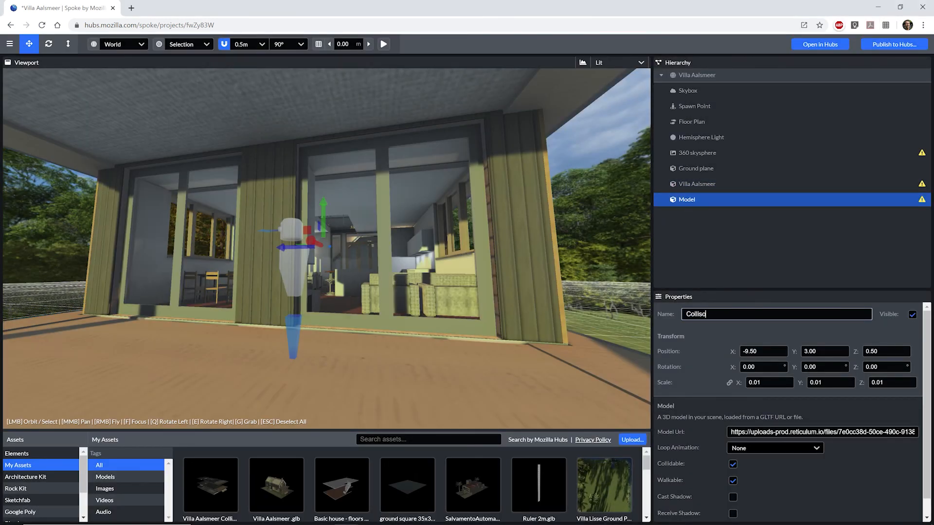
left_click(778, 351)
type("4")
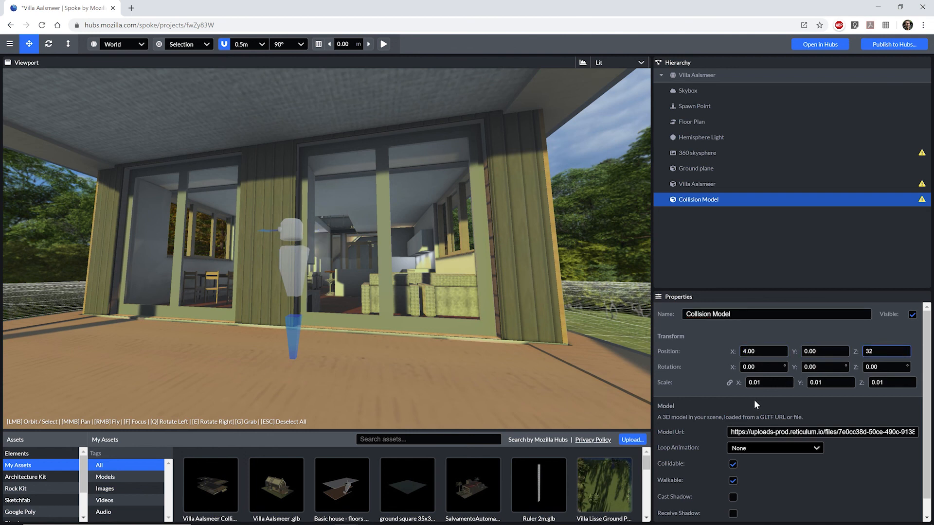
Hide the Collision Model while keeping the villa visible, then add the 2 m ruler.
left_click(757, 184)
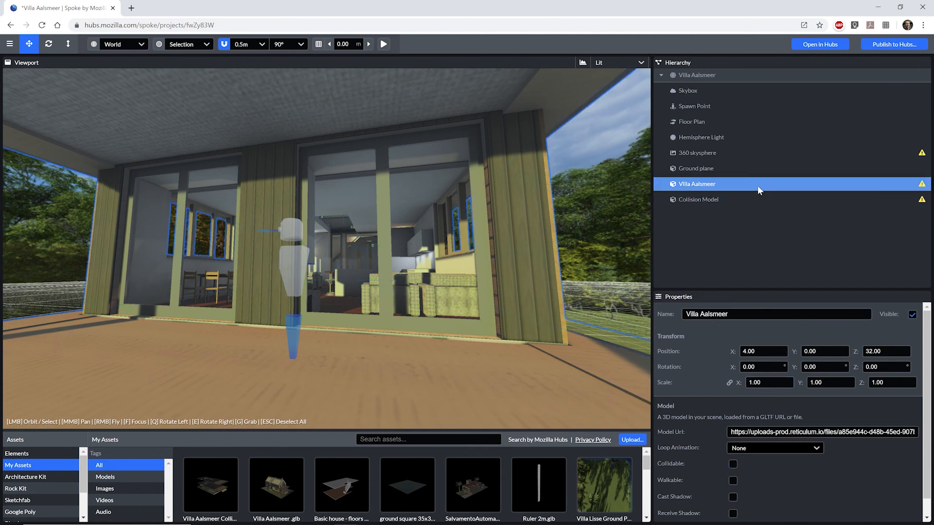
left_click(913, 315)
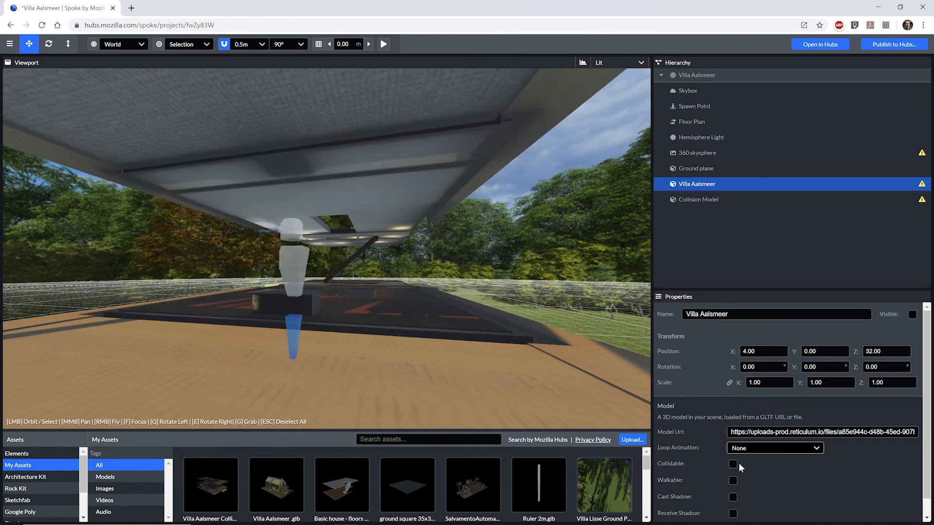
left_click(698, 200)
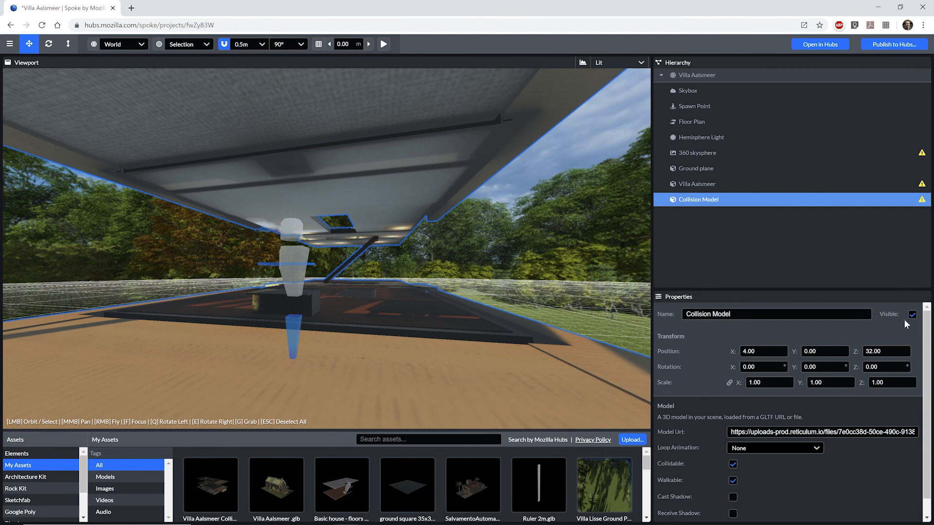
left_click(912, 315)
left_click(710, 184)
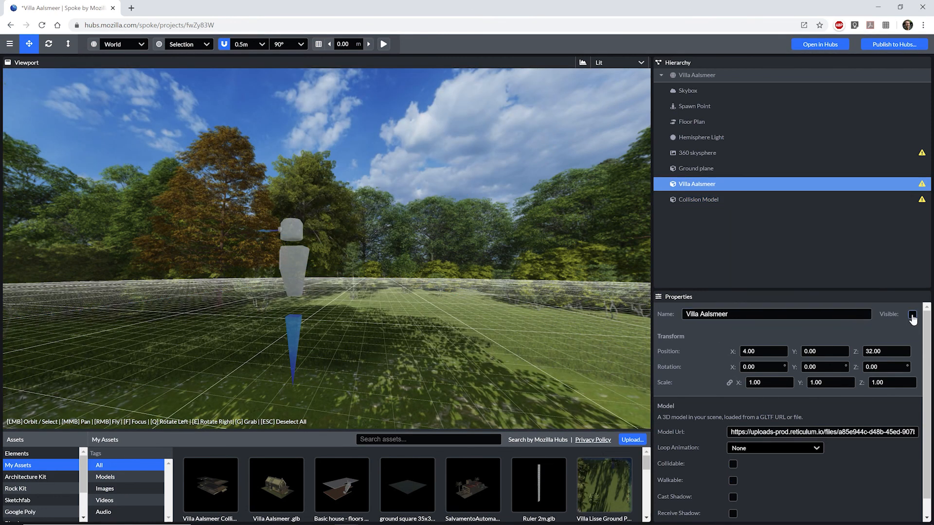
left_click(912, 315)
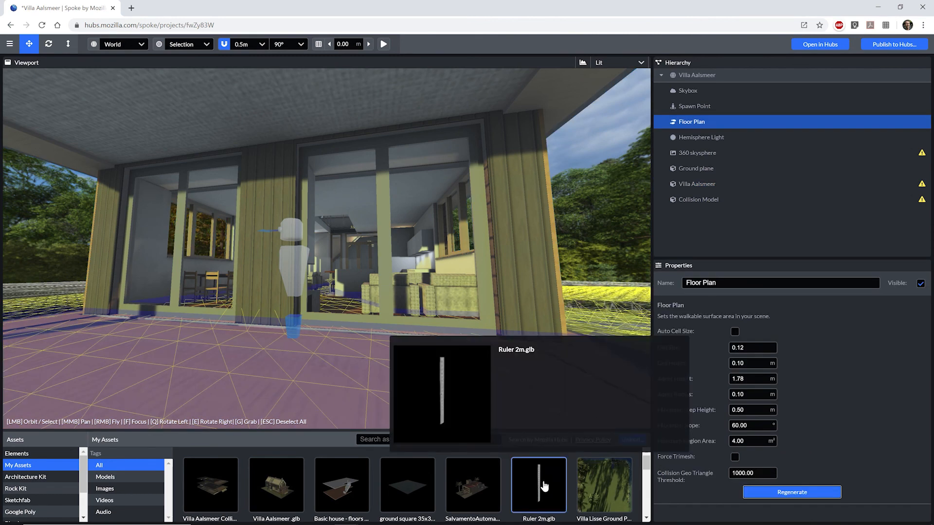
left_click_drag(544, 486, 436, 361)
Raise the ruler to a Y position of 0.8.
left_click_drag(486, 413, 483, 394)
left_click(822, 321)
type("0.8")
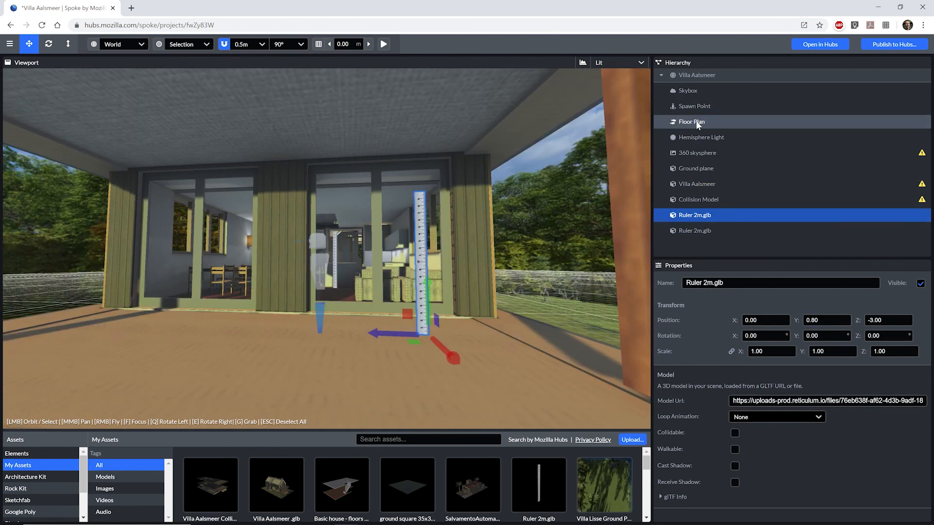
Save the scene and publish it to Hubs despite the performance warnings.
left_click(696, 123)
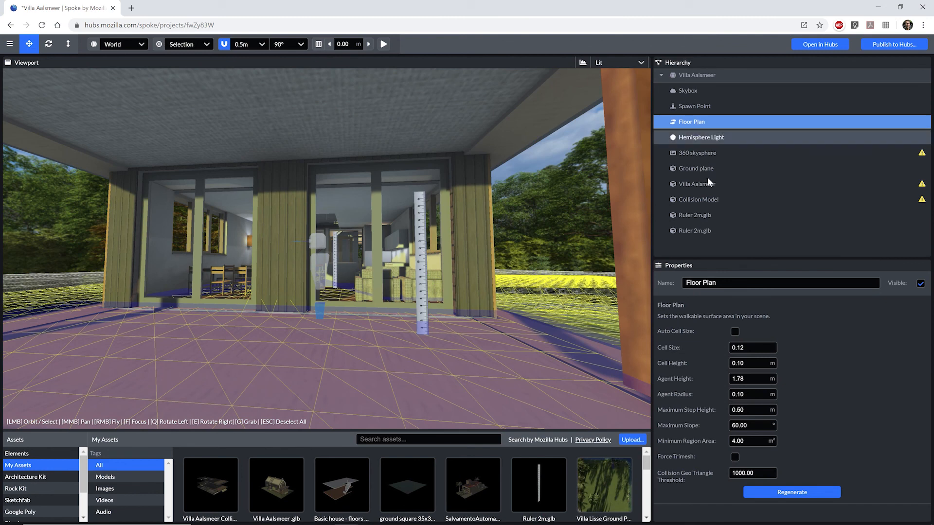
left_click(889, 47)
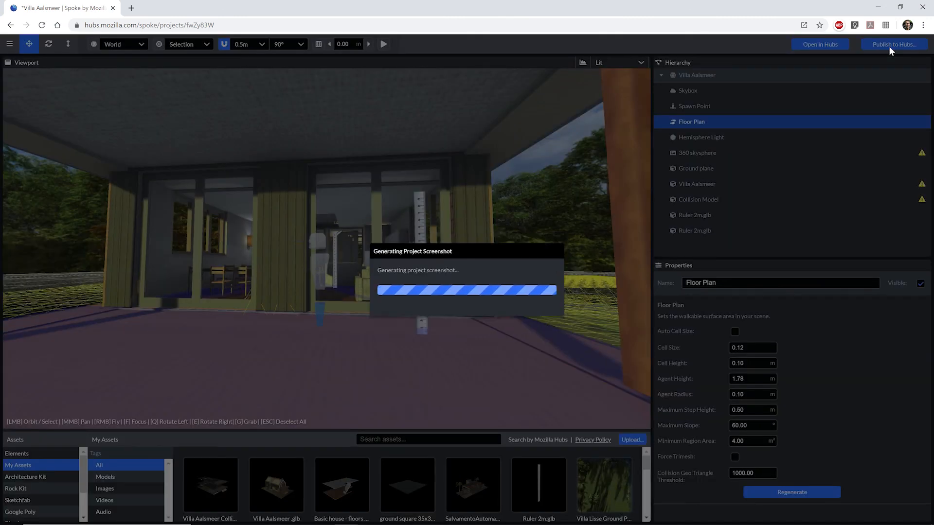
left_click(596, 360)
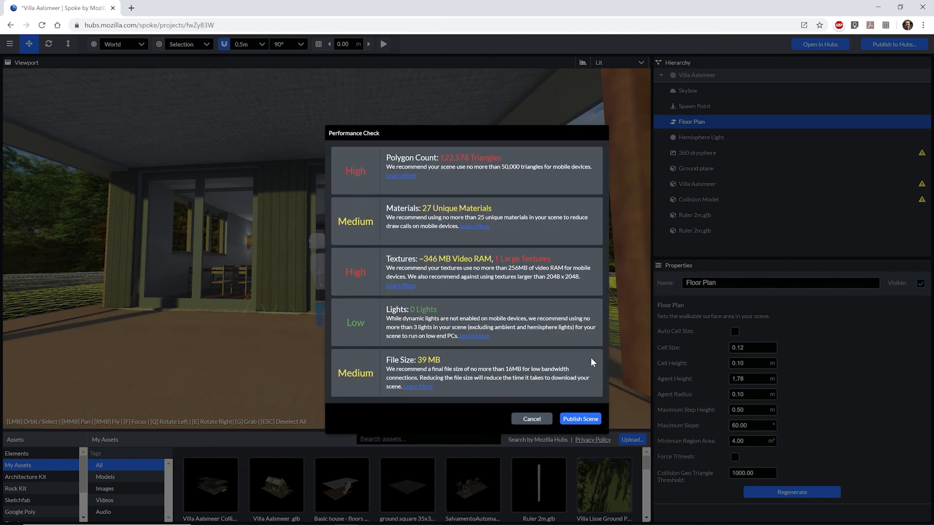
left_click(595, 418)
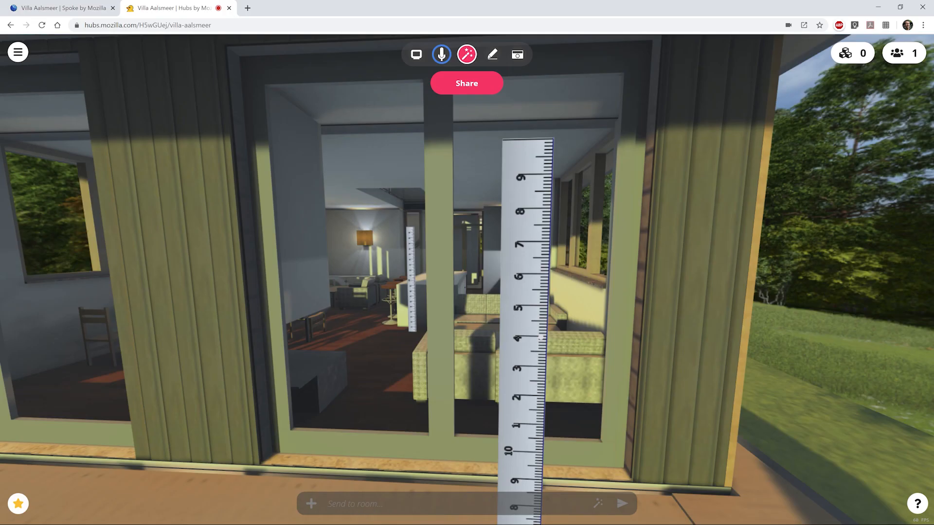
Walk through the window past the ruler into the villa and show the room's share link.
key("w")
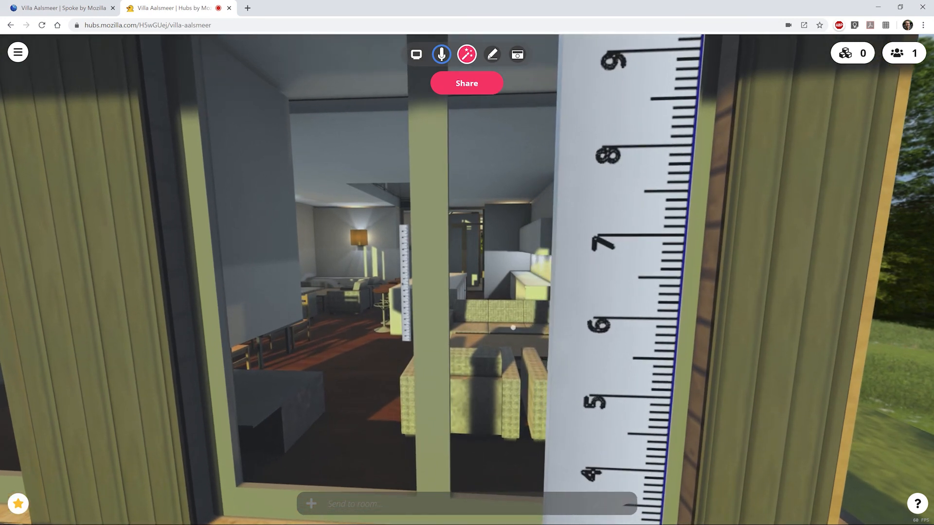
left_click_drag(471, 330, 420, 320)
key("w")
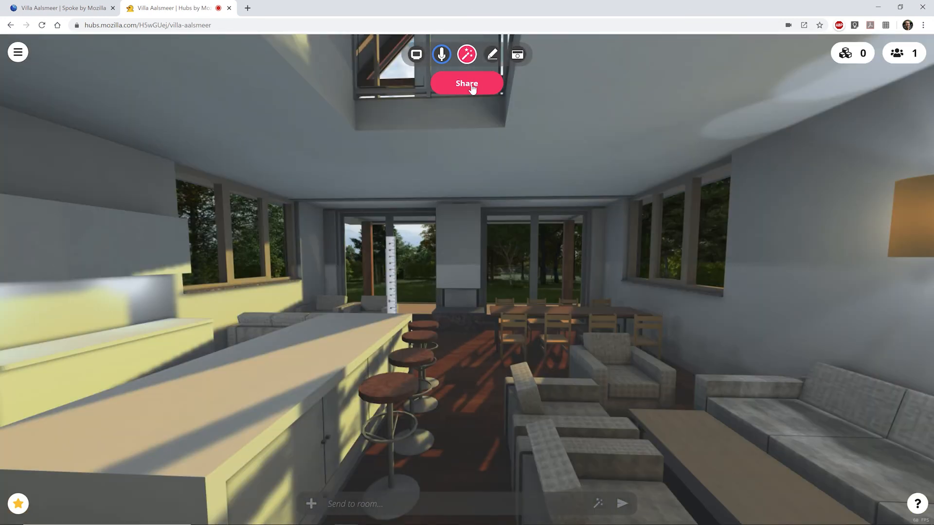
left_click(466, 84)
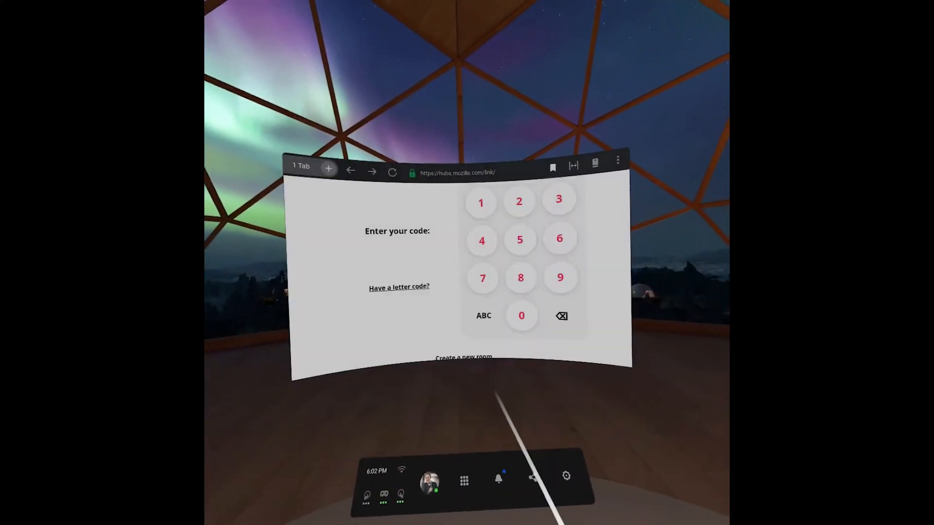
Enter the room code on the VR headset to join, then republish with the collision model at Y -0.10.
left_click(511, 277)
left_click(439, 242)
left_click(533, 321)
left_click(452, 248)
left_click(496, 361)
left_click(495, 362)
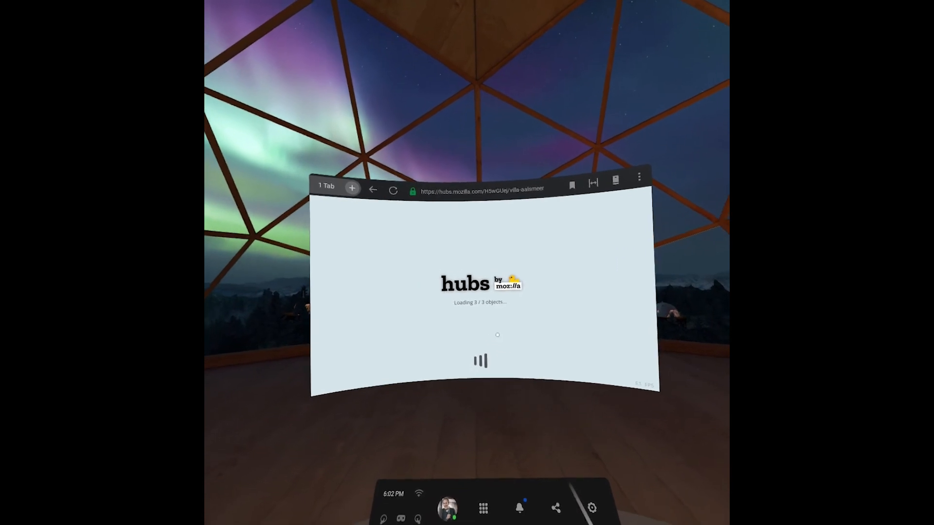
left_click(480, 345)
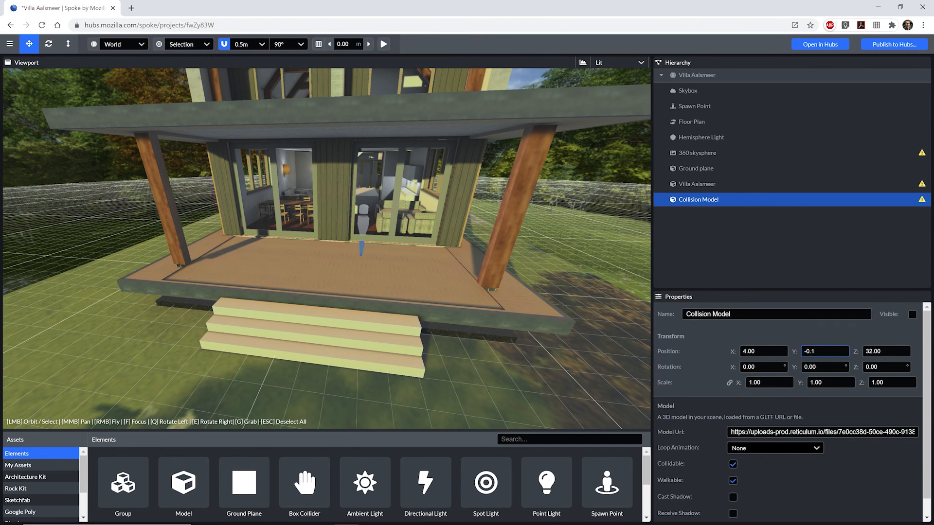
left_click(918, 47)
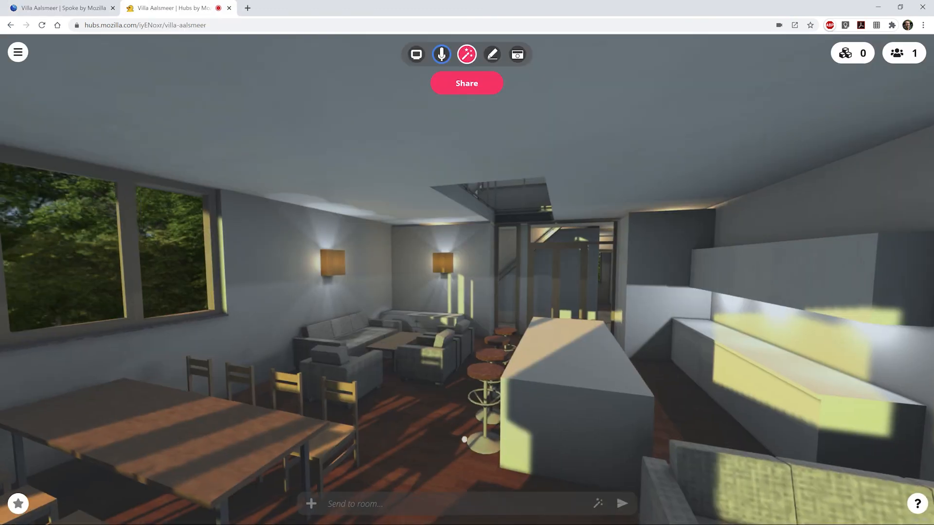
Walk toward the sofas and bar stools and show the room's share panel.
key("w")
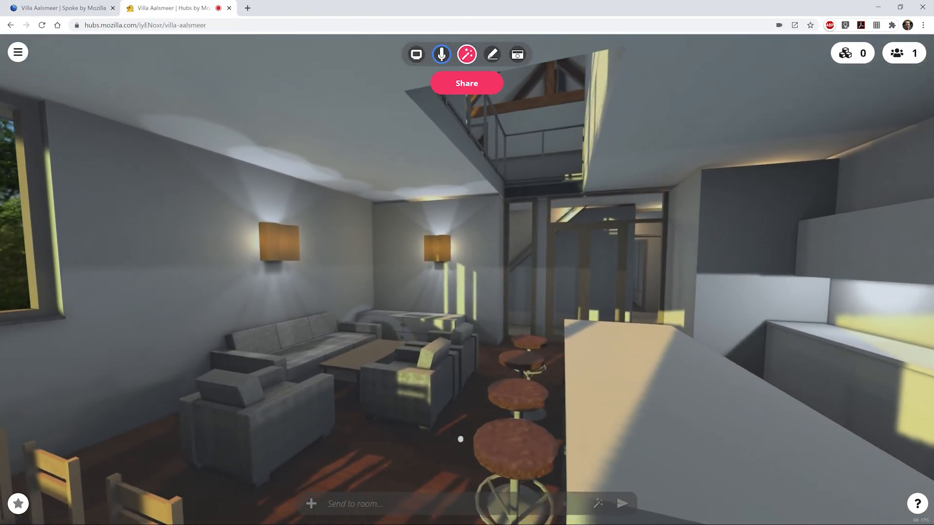
left_click(463, 85)
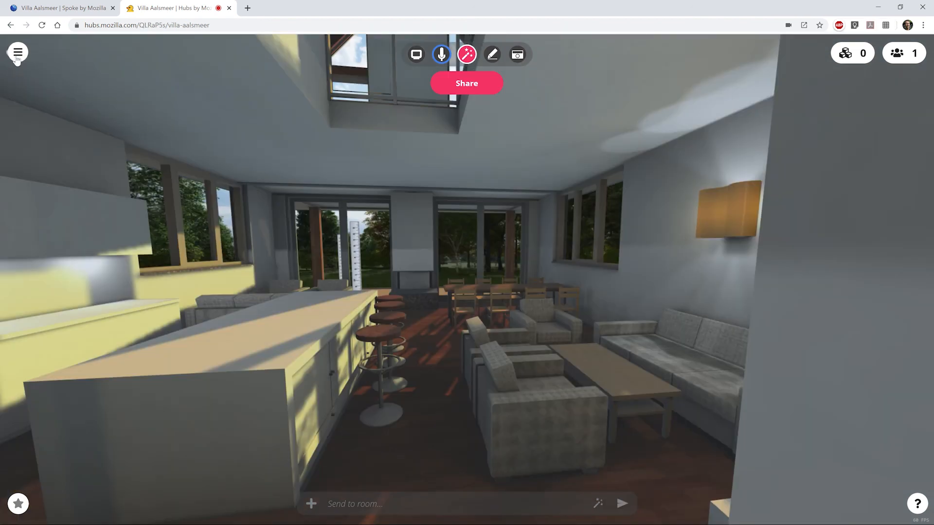
Browse the featured avatars from the Name & Avatar settings, then drag the piano up and right in the shared office room.
left_click(18, 53)
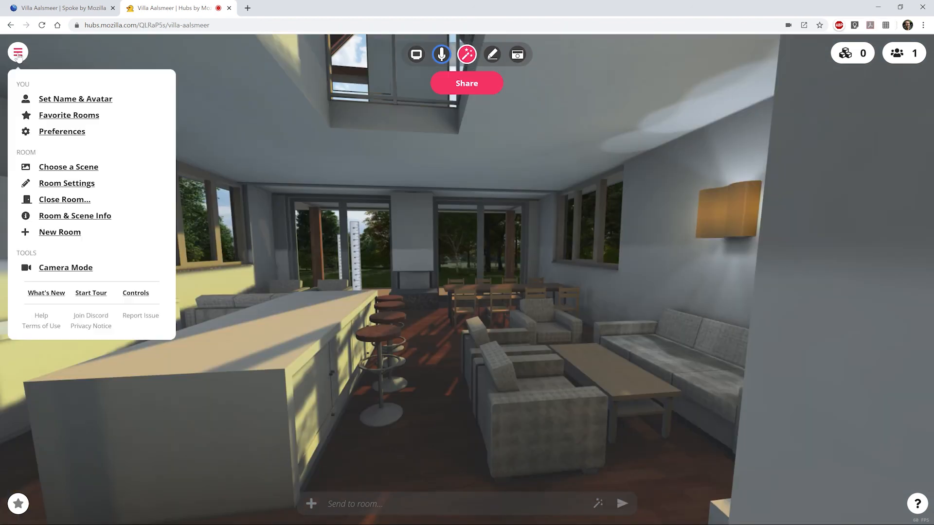
left_click(63, 99)
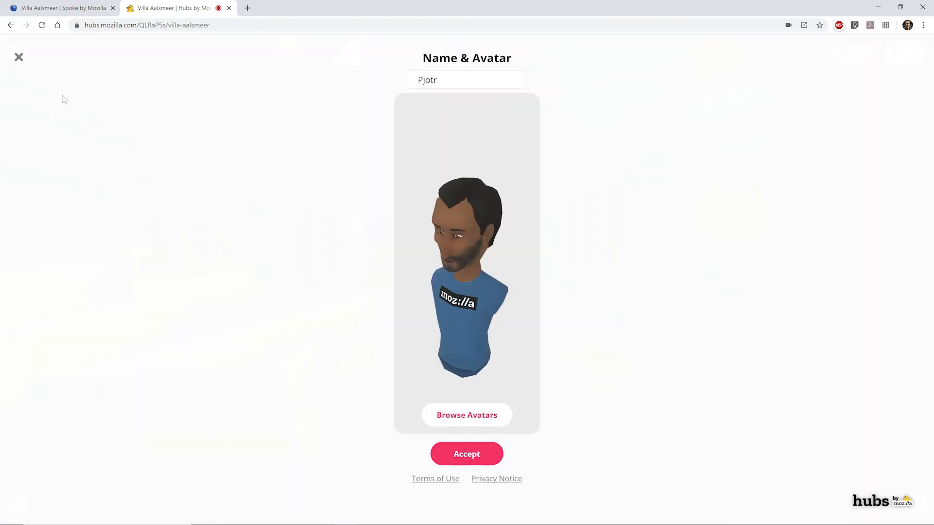
left_click(451, 414)
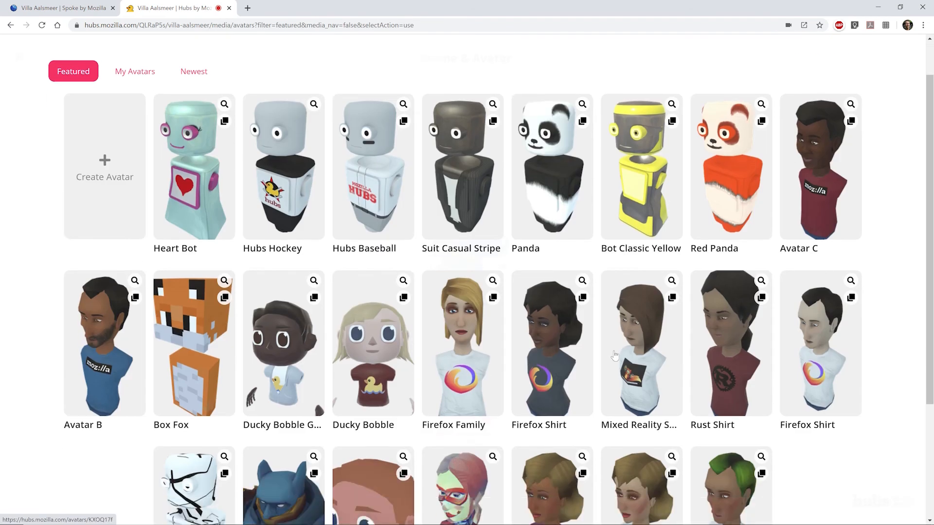
scroll(615, 356, "down", 3)
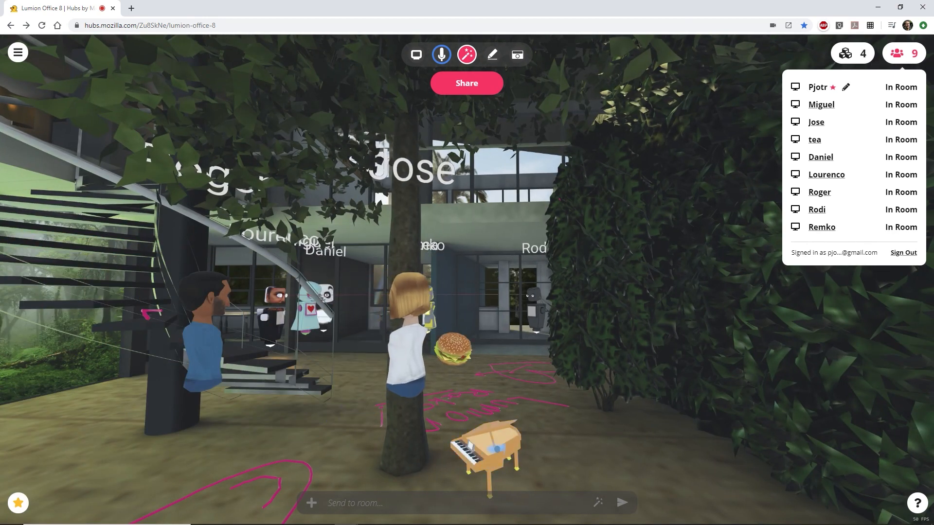
left_click_drag(486, 450, 687, 358)
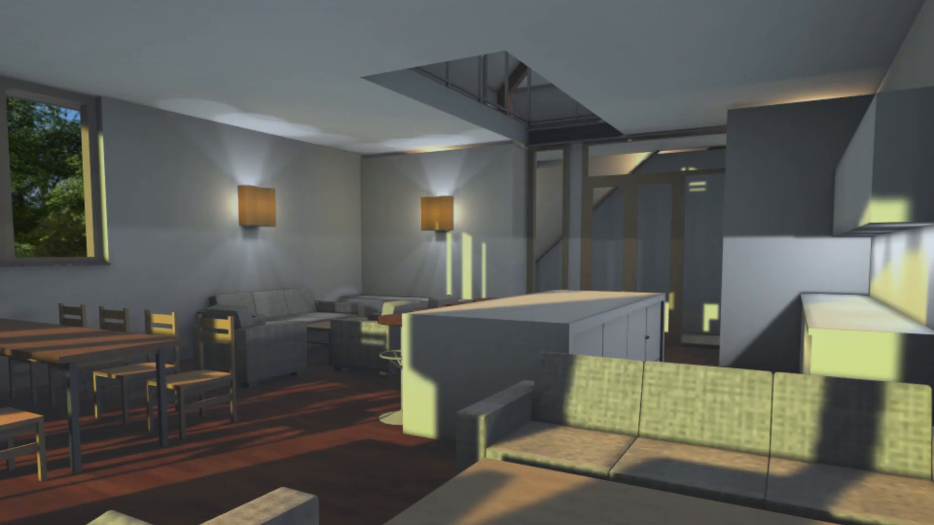